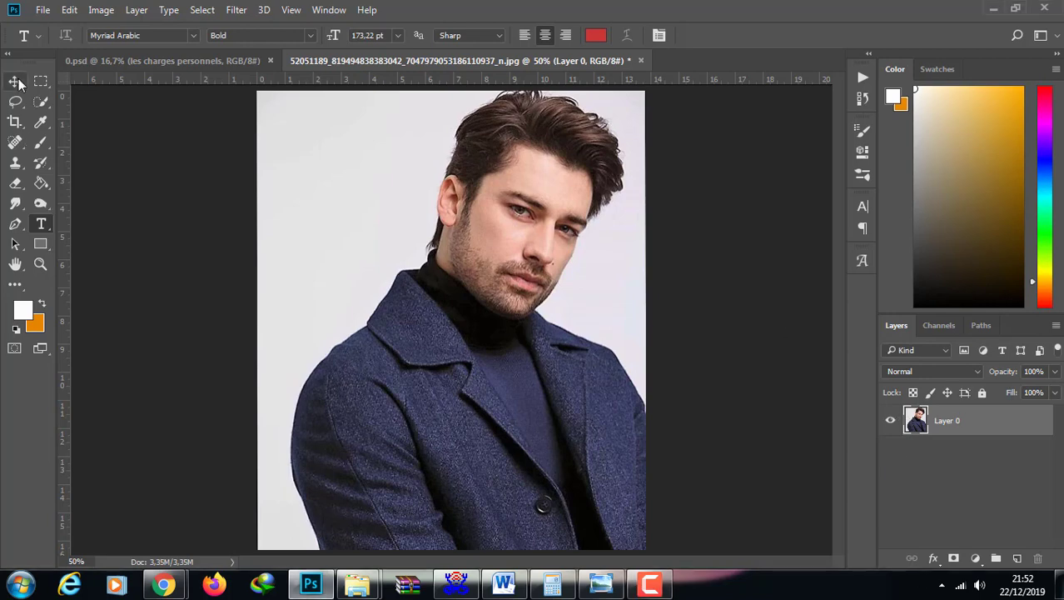
- Duplicate the portrait layer twice, naming the copies 'skin' and 'text'
key("ctrl+j")
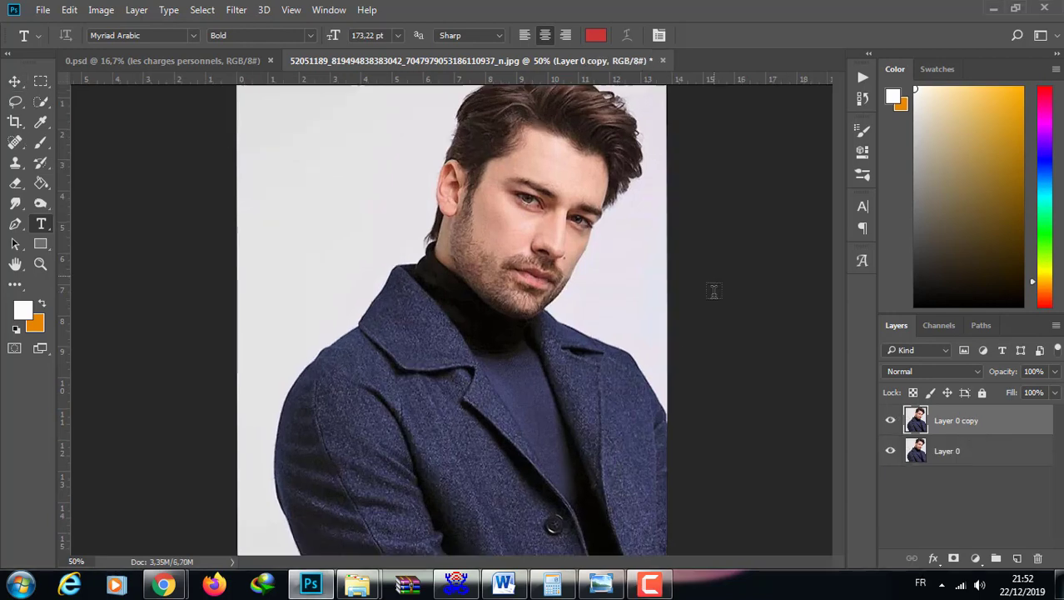
key("ctrl+plus")
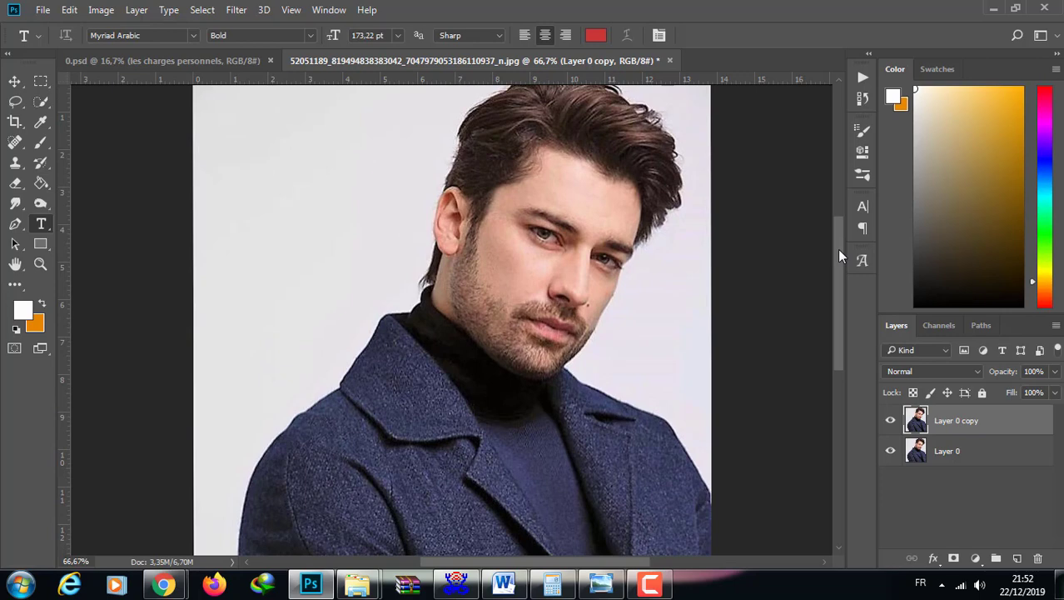
key("ctrl+plus")
left_click_drag(837, 249, 842, 237)
type("skin")
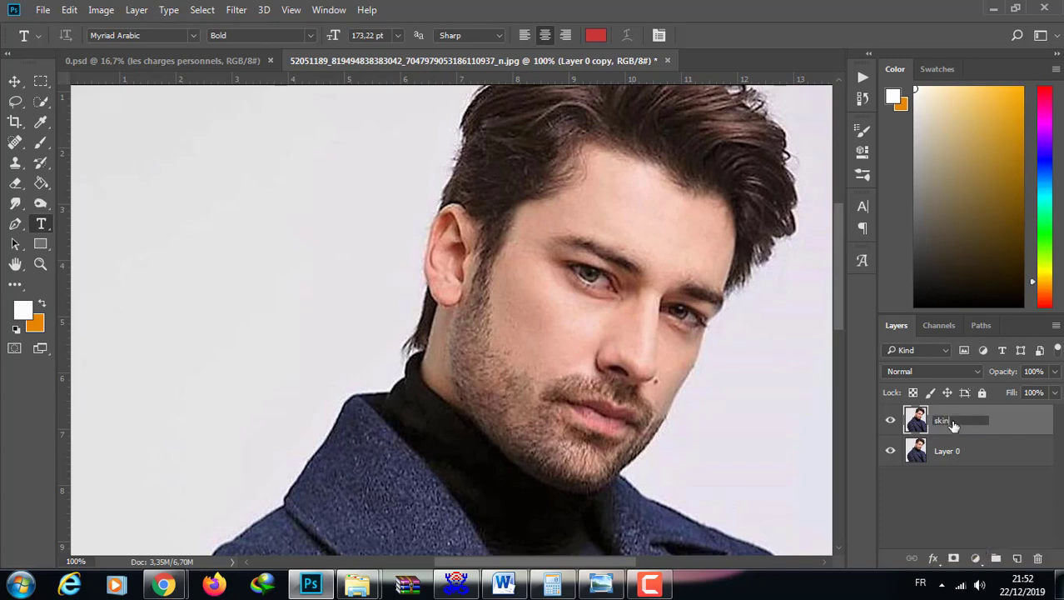
key("Return")
key("ctrl+j")
type("tex")
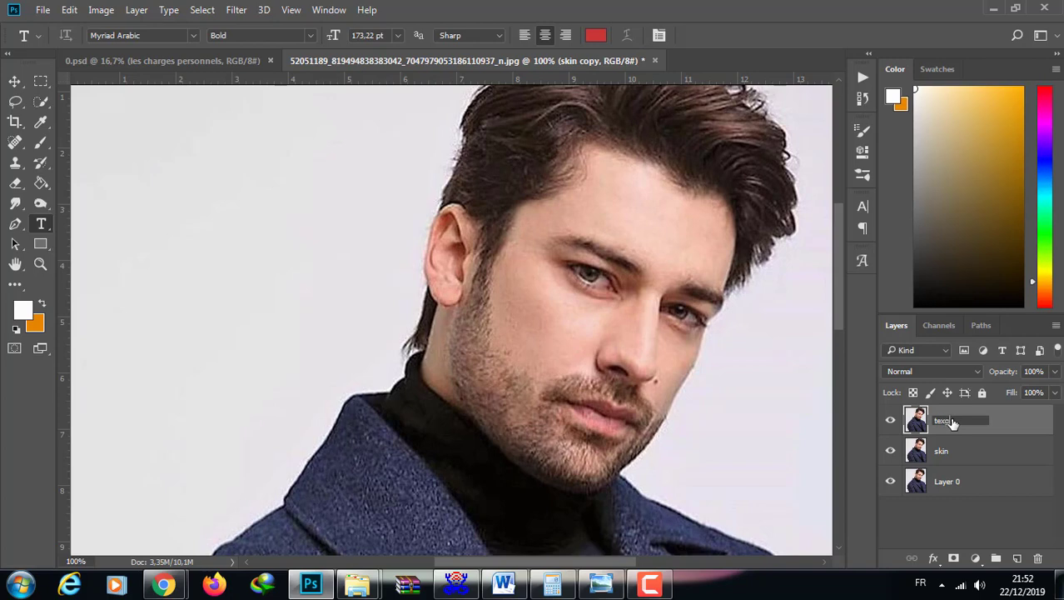
type("t")
key("Return")
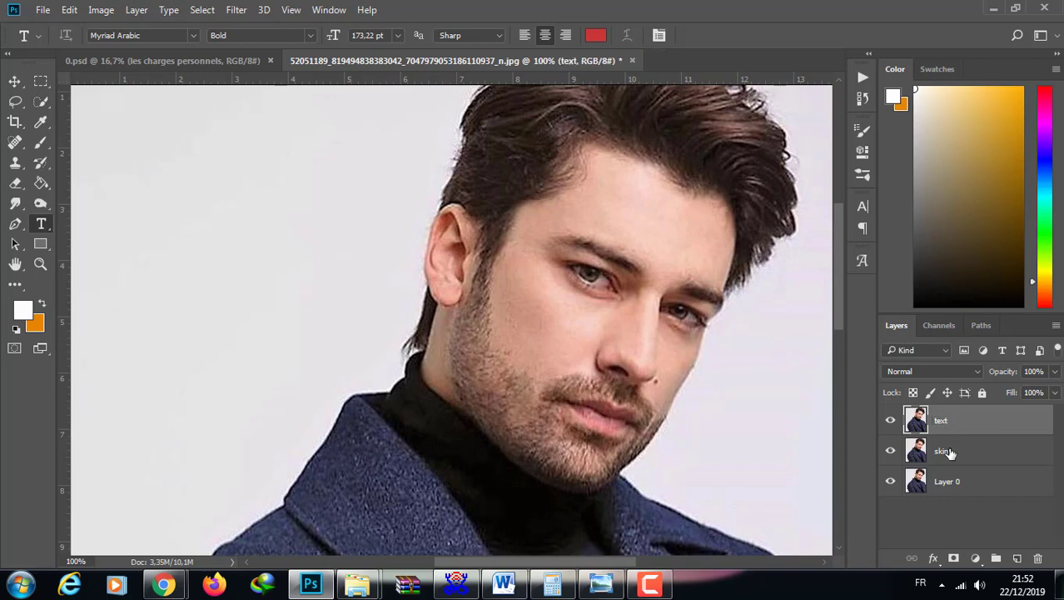
- Group the skin and text layers into 'freq sep' and select the text layer
left_click(949, 452, "shift")
key("ctrl+g")
double_click(944, 414)
type("freq sep")
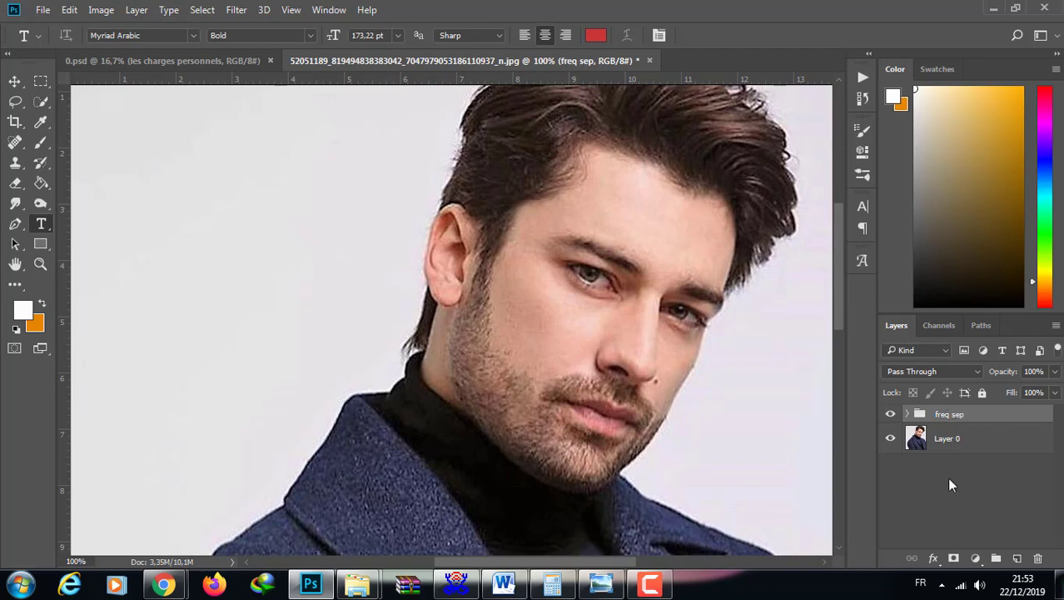
left_click(907, 415)
left_click(937, 438)
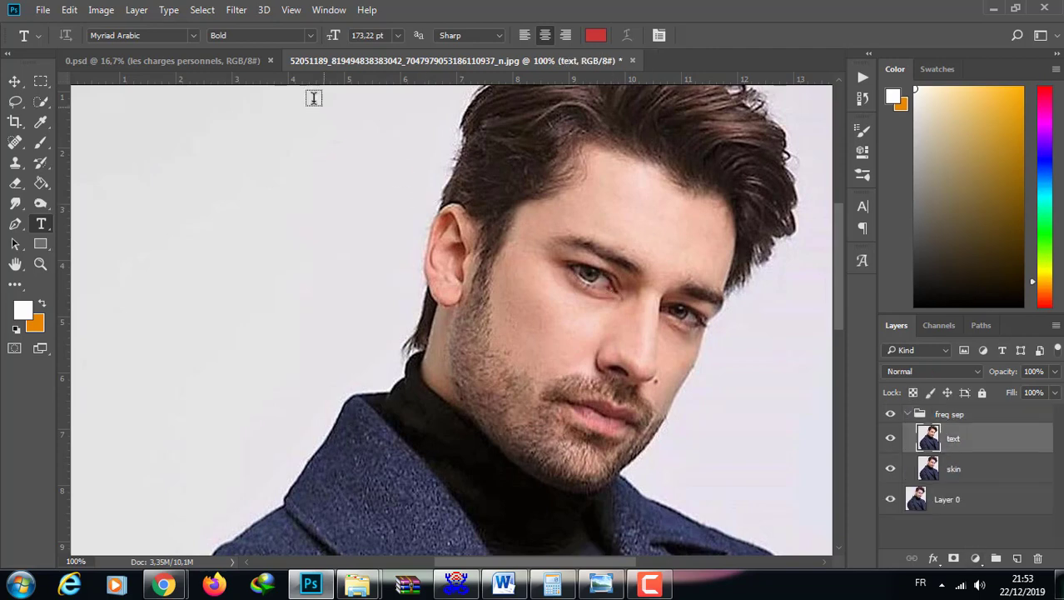
left_click(237, 10)
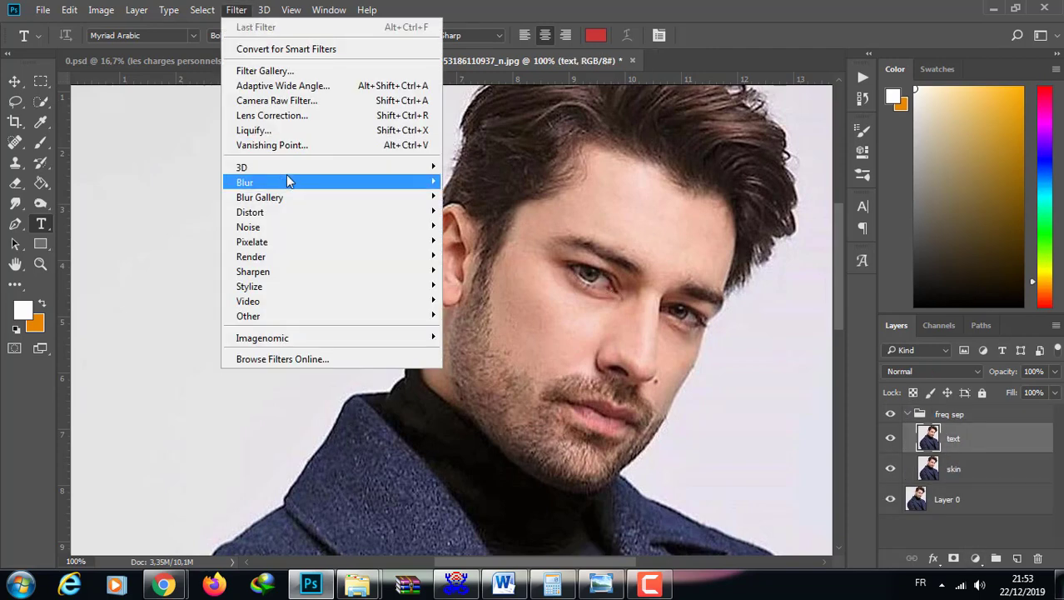
mouse_move(244, 183)
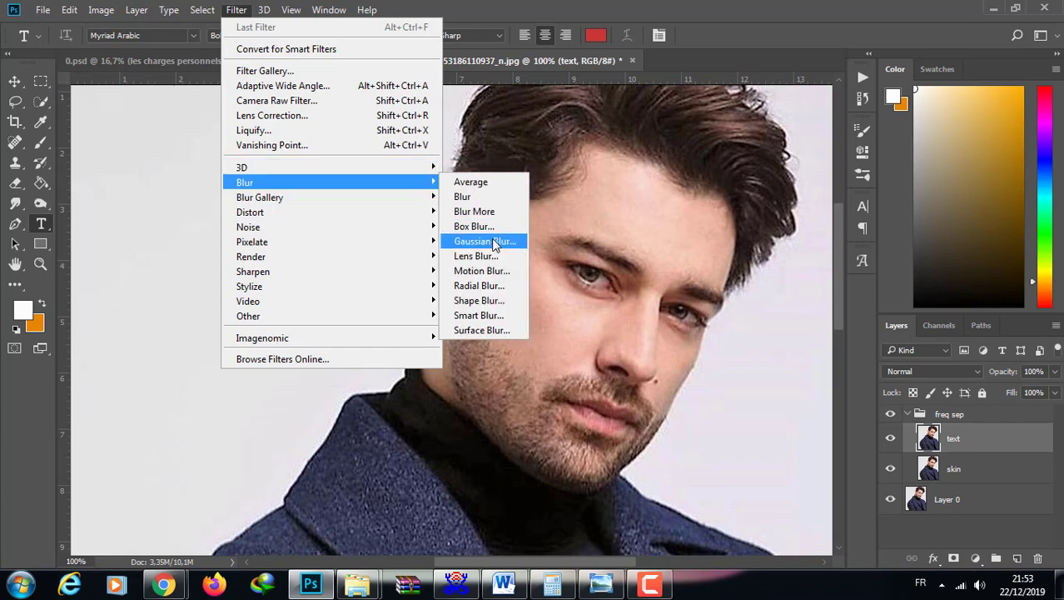
- Apply a Gaussian Blur with a lowered radius to the text layer
left_click(485, 242)
left_click_drag(699, 302, 680, 302)
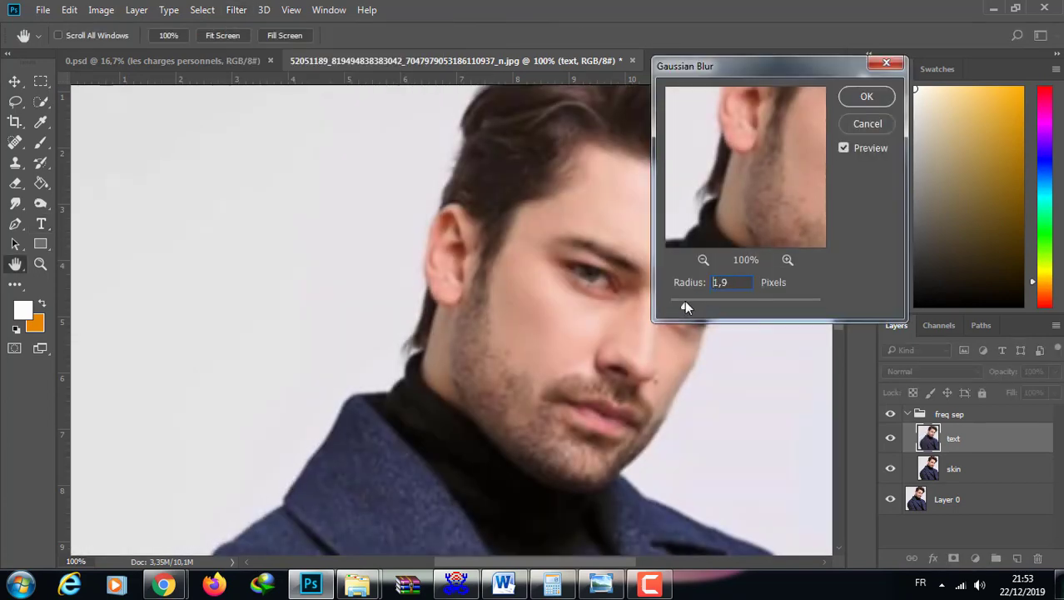
left_click(866, 96)
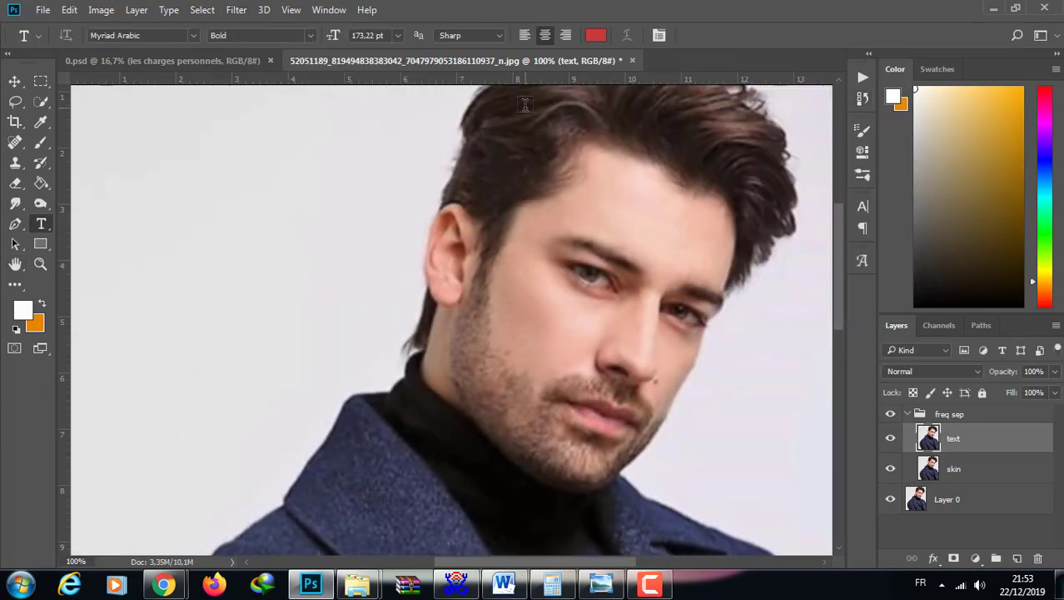
left_click(69, 10)
- Use Apply Image with the skin layer as source to make the text layer grey detail
left_click(101, 10)
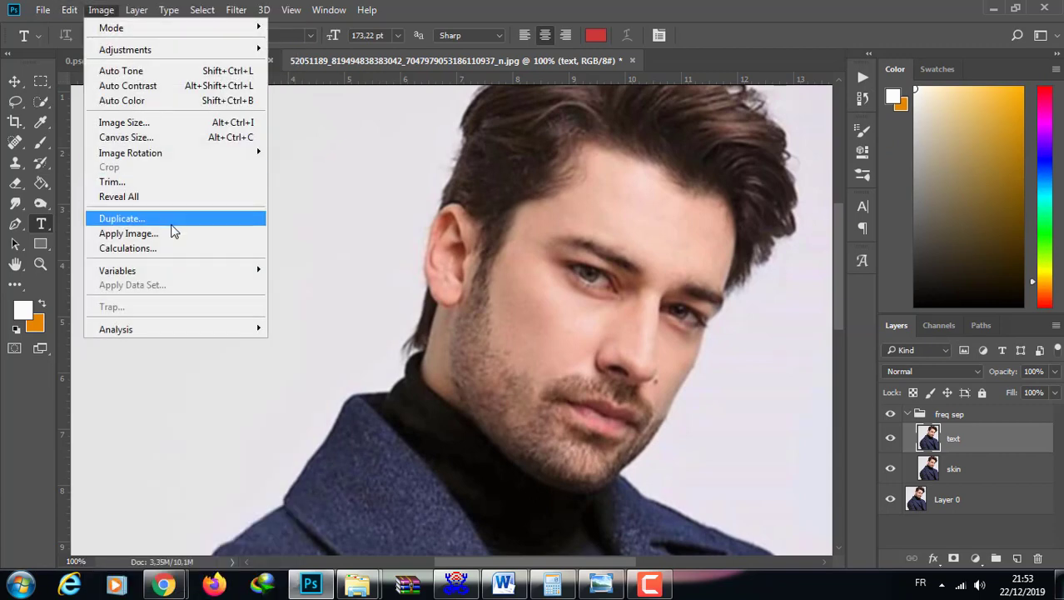
left_click(124, 231)
left_click(690, 205)
left_click(678, 235)
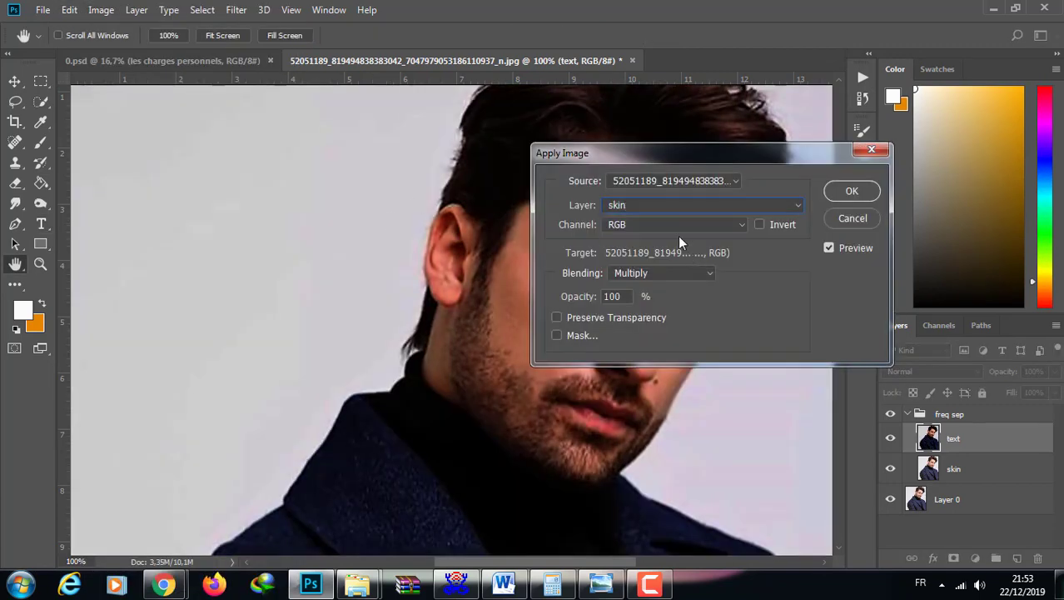
left_click(656, 274)
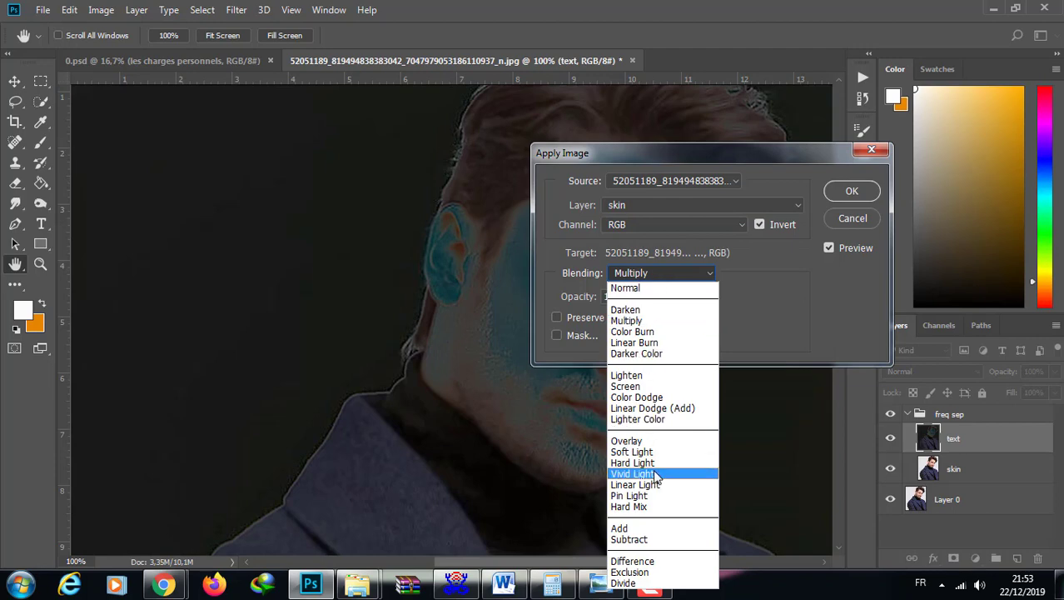
left_click(633, 528)
left_click(849, 192)
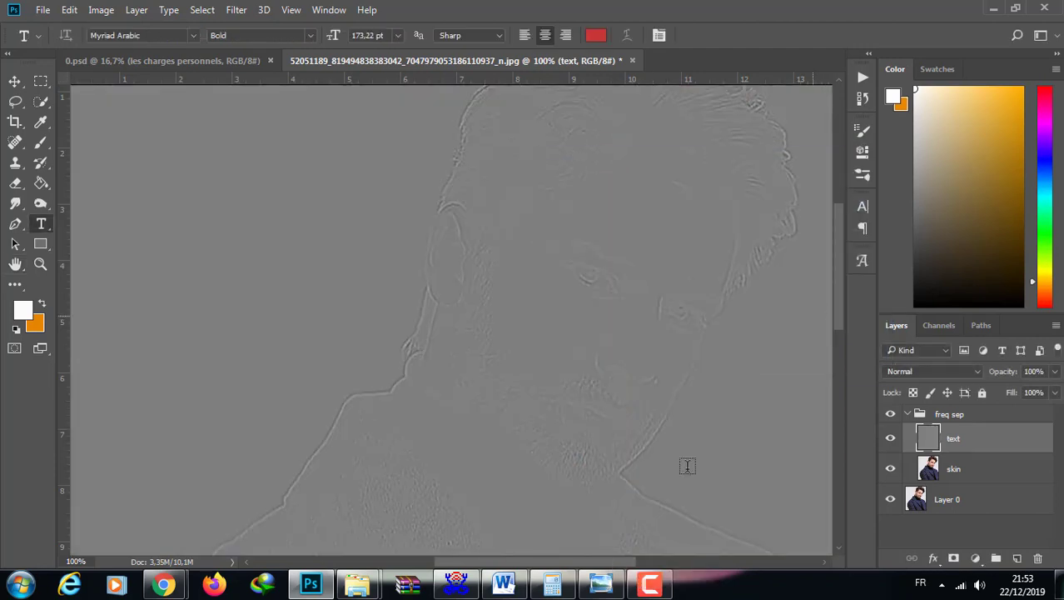
left_click_drag(629, 562, 677, 563)
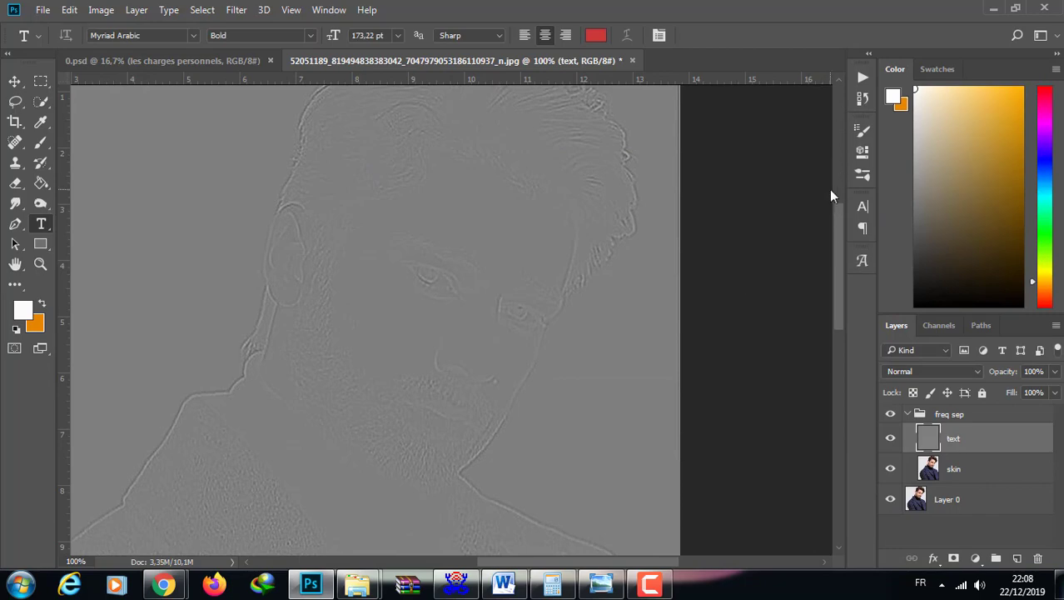
- Set the text layer's blend mode to Soft Light
key("v")
scroll(841, 282, "up", 1)
left_click(962, 371)
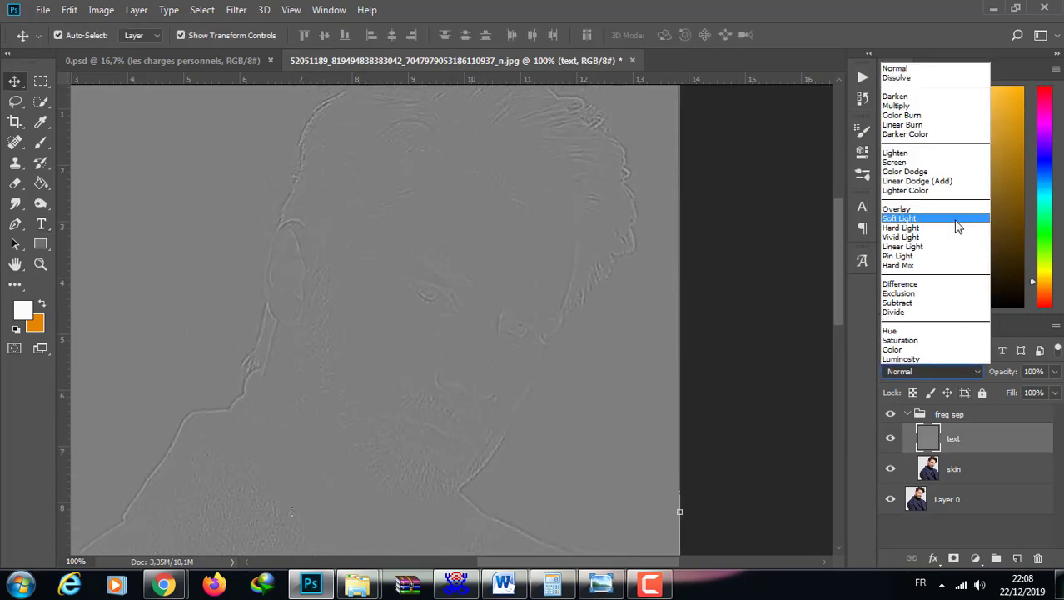
left_click(899, 218)
left_click(932, 468)
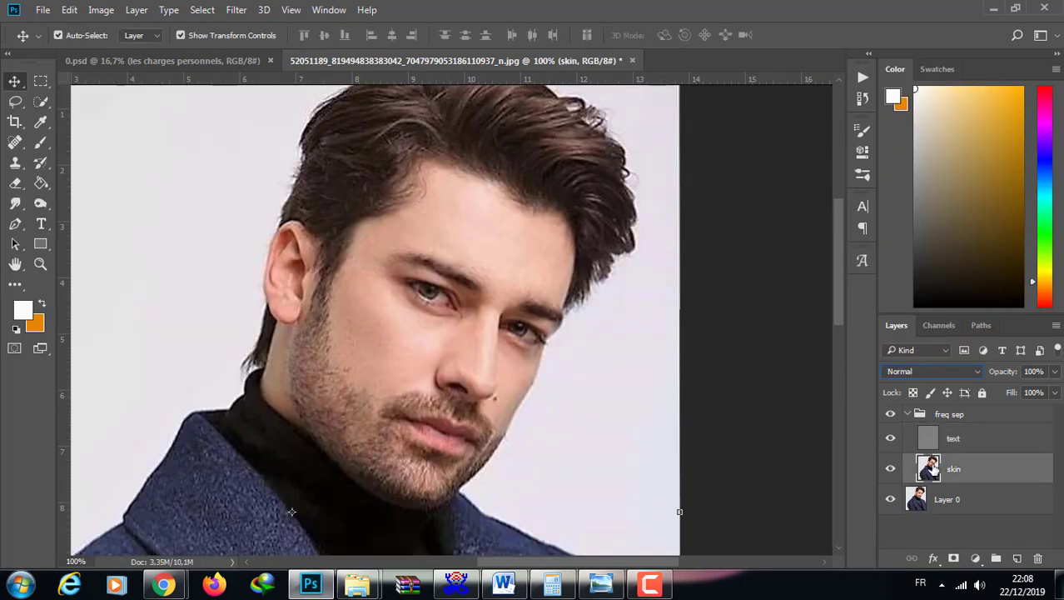
- Add a Black & White and a Curves adjustment layer above the freq sep group
left_click(915, 416)
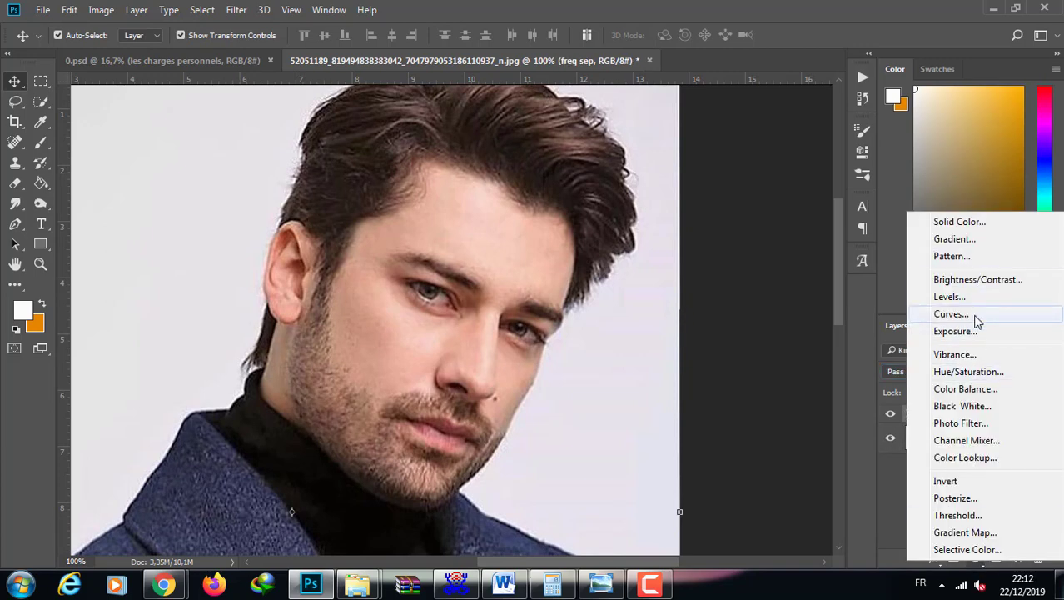
left_click(977, 321)
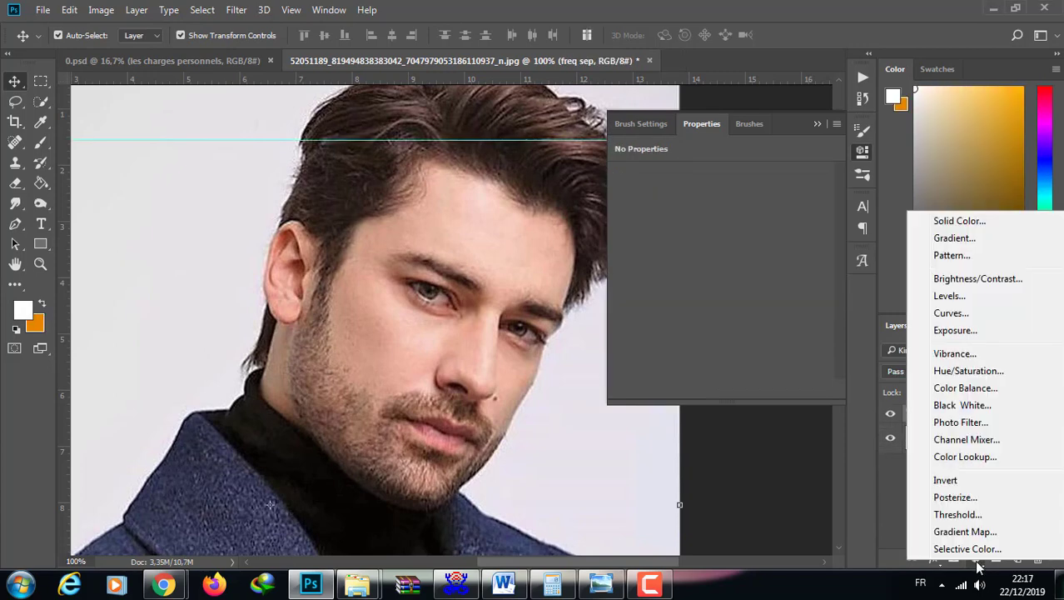
left_click(962, 405)
left_click(975, 558)
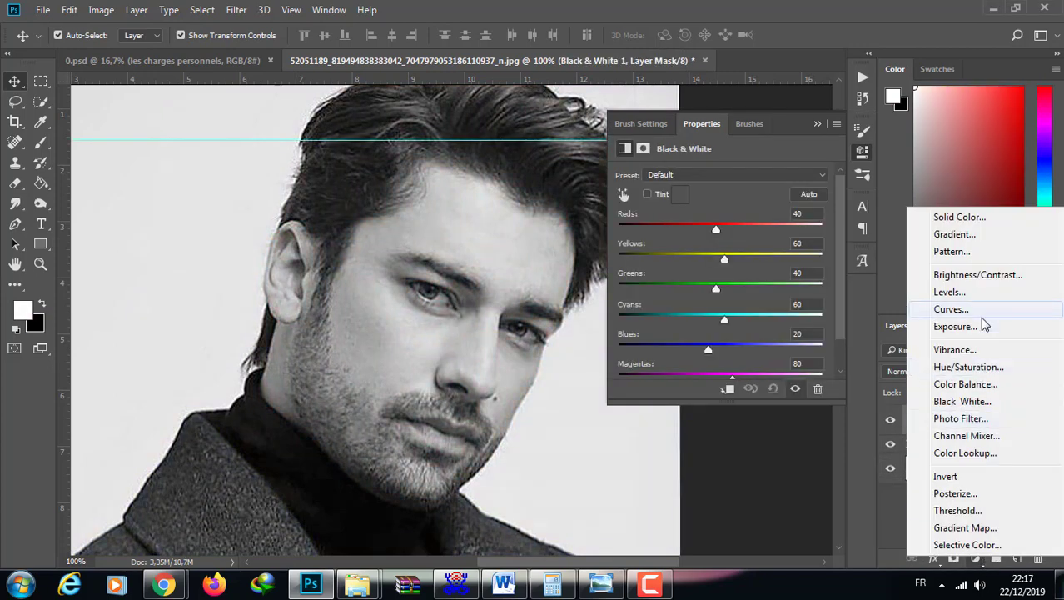
left_click(949, 306)
- Shape Curves 1 into an S-curve for contrast and clear the canvas guides
left_click_drag(745, 285, 736, 275)
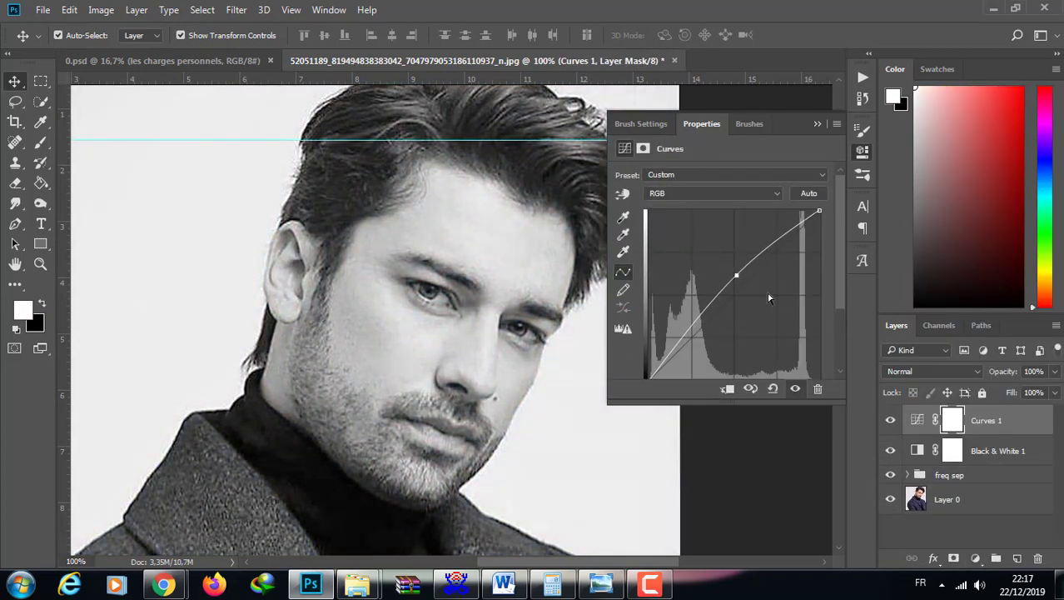
left_click(236, 9)
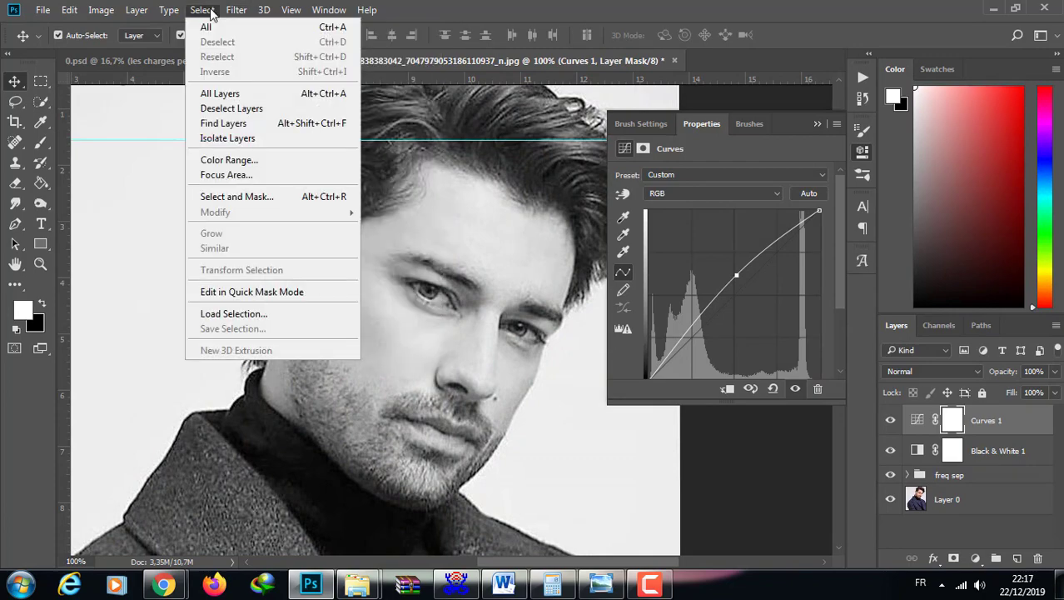
left_click(356, 397)
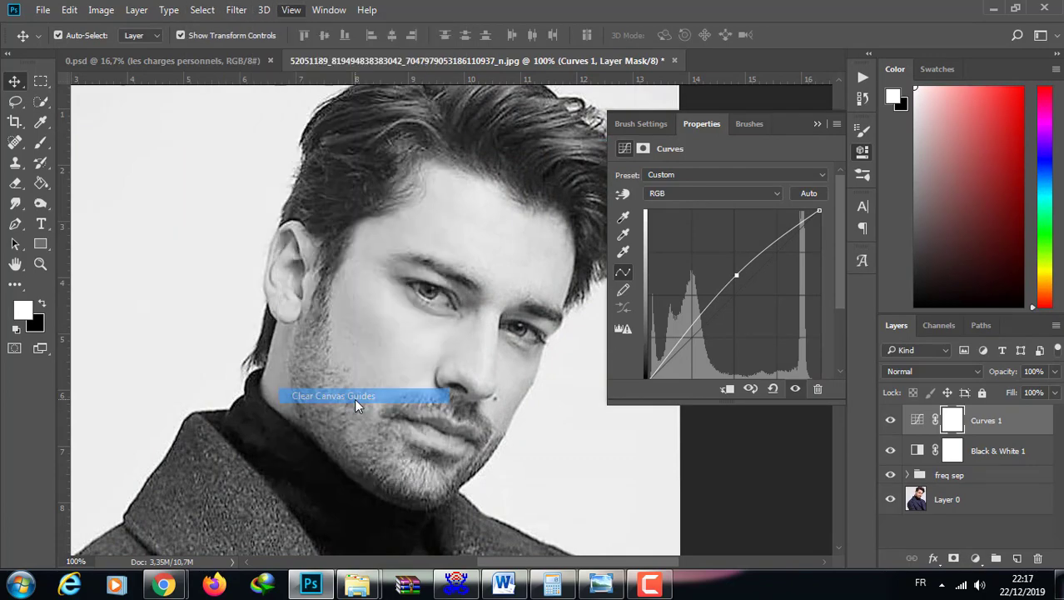
left_click_drag(740, 273, 773, 238)
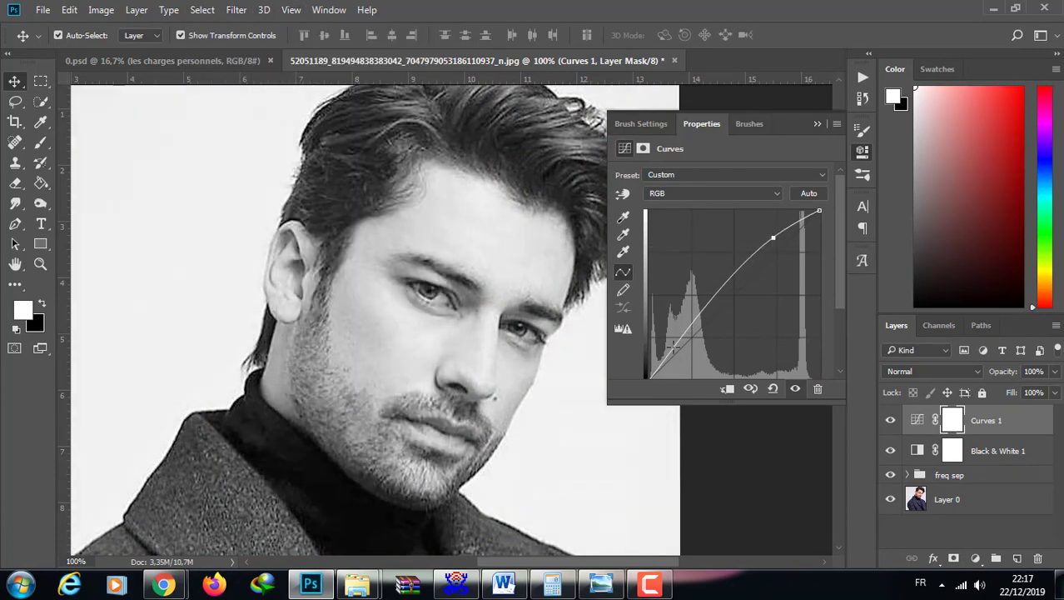
left_click_drag(712, 321, 700, 361)
left_click_drag(772, 239, 762, 249)
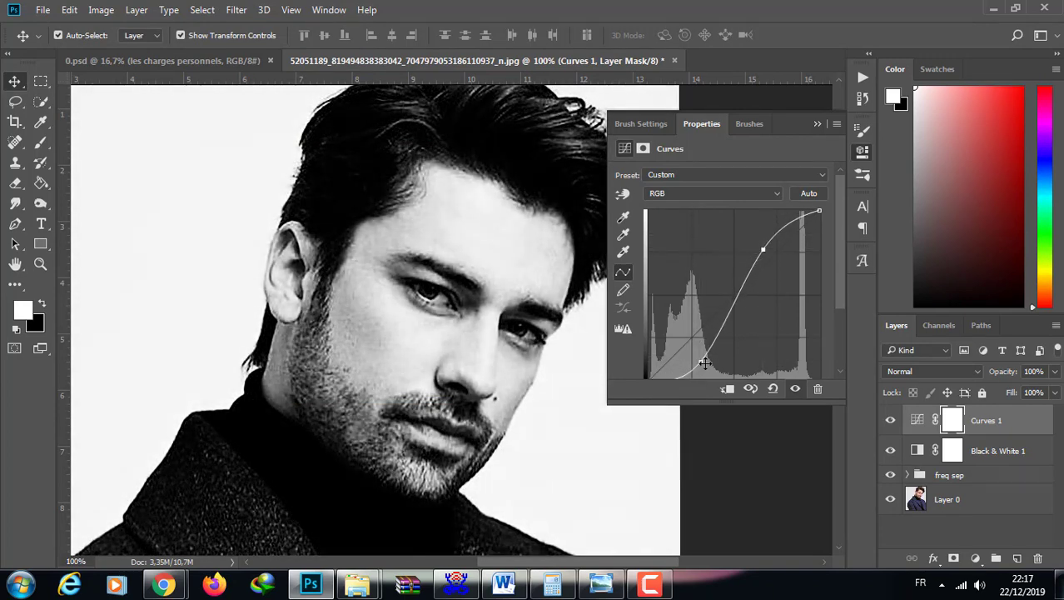
left_click_drag(704, 363, 696, 361)
left_click_drag(760, 251, 770, 259)
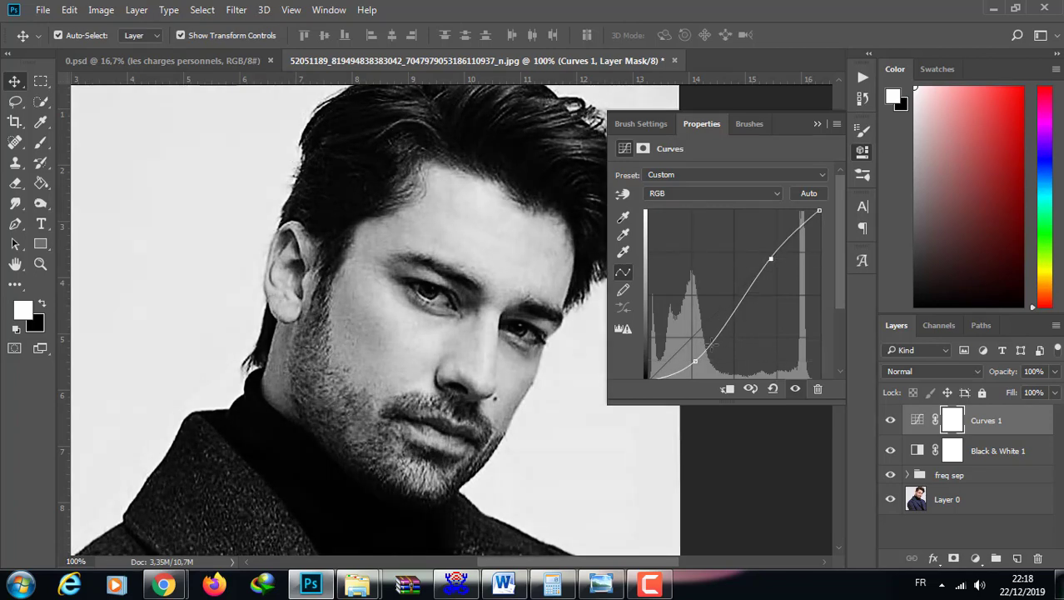
left_click_drag(695, 360, 697, 360)
left_click_drag(770, 260, 763, 267)
- On the skin layer, heal cheek and upper-lip blemishes with a 13 px Content-Aware Spot Healing Brush
left_click(907, 475)
scroll(966, 500, "down", 1)
left_click(954, 506)
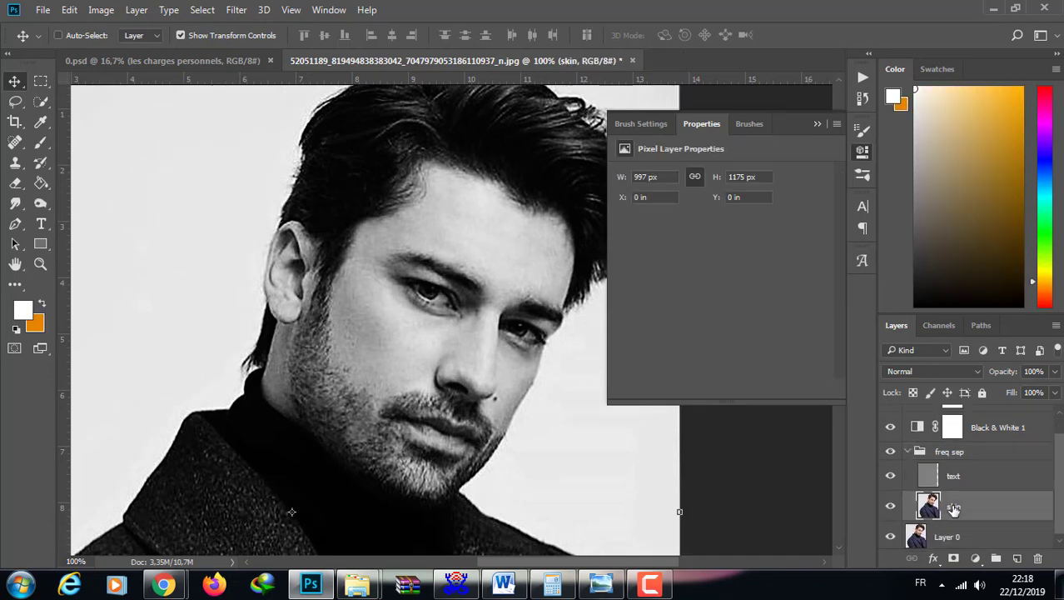
key("ctrl+plus")
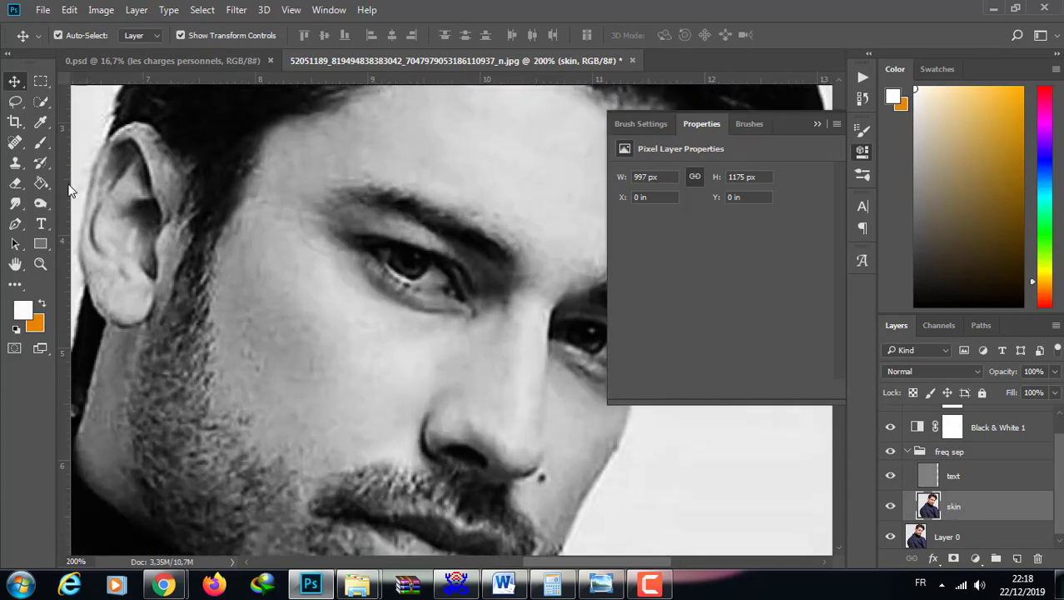
left_click(17, 145)
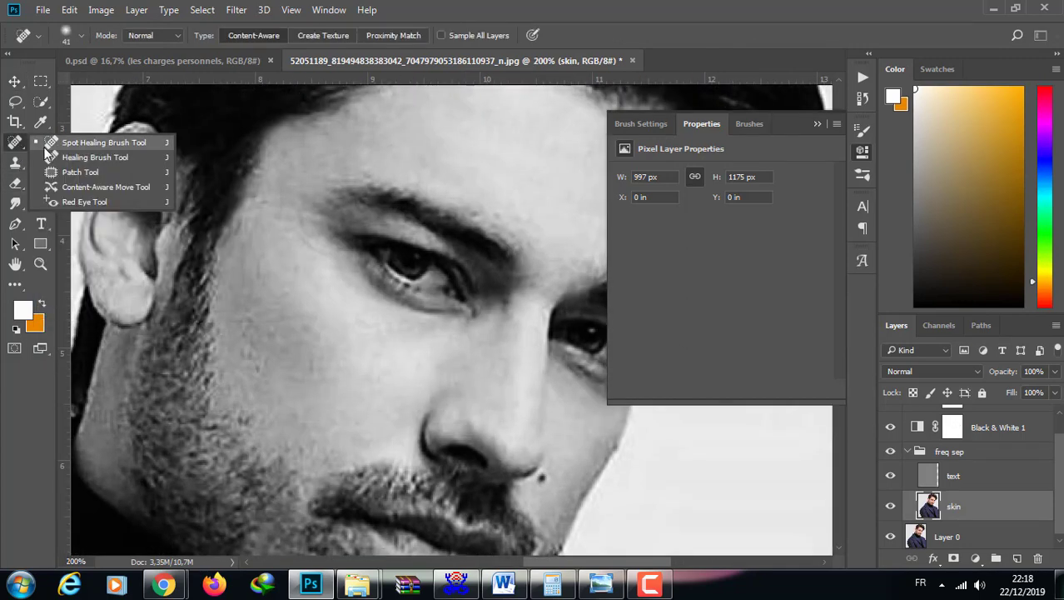
left_click(82, 36)
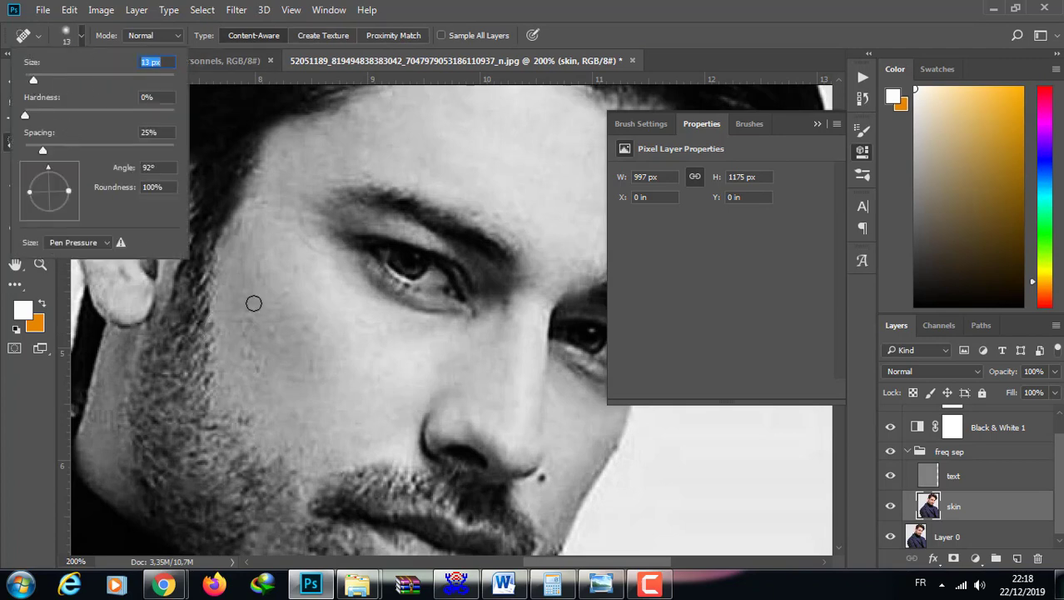
key("Return")
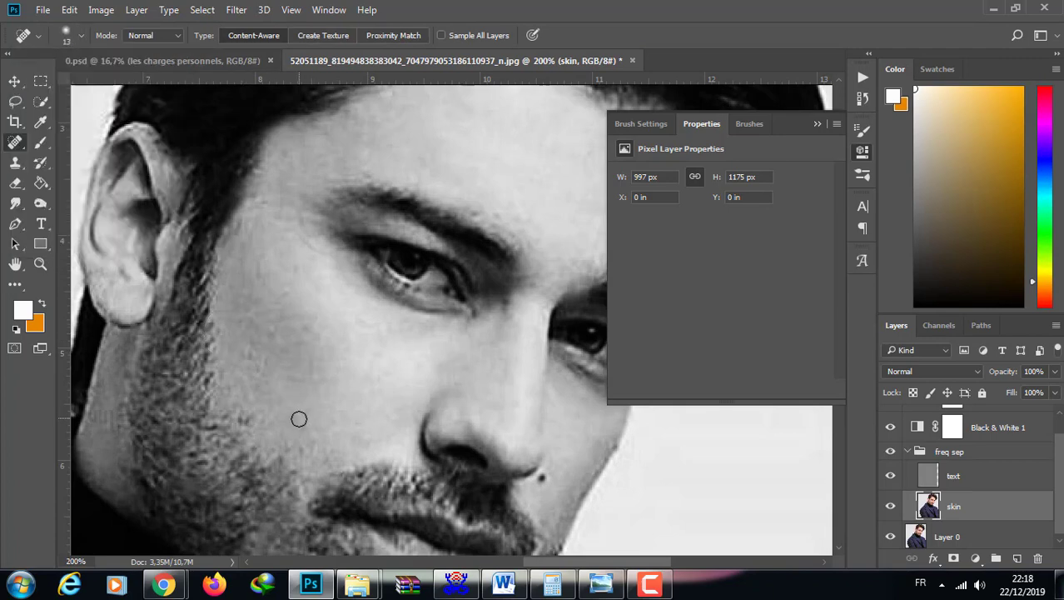
left_click(260, 270)
left_click(328, 457)
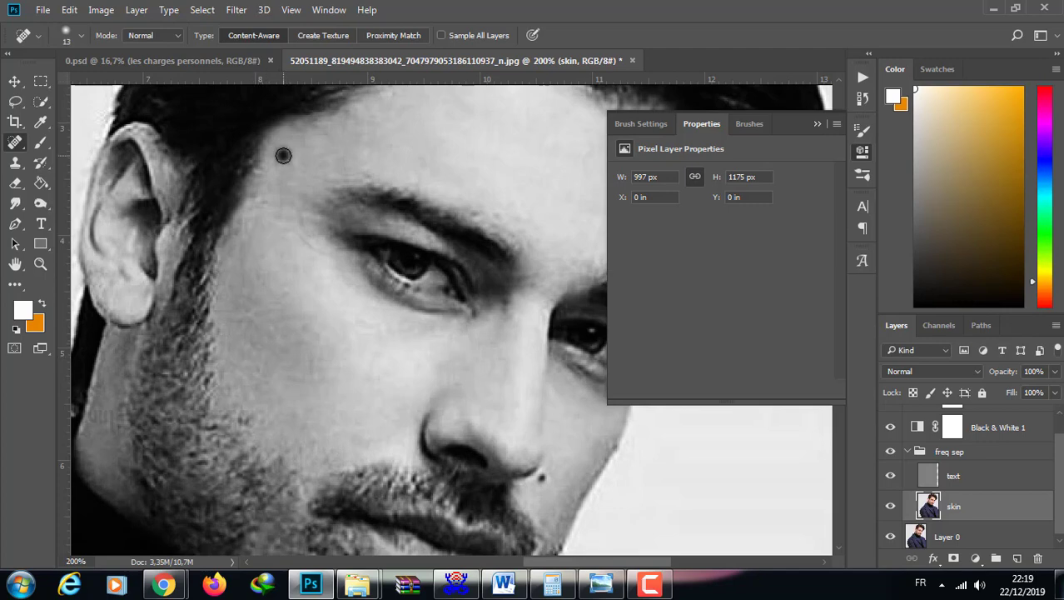
- Choose the Mixer Brush and try a blending stroke on the cheek, then undo it
left_click(39, 206)
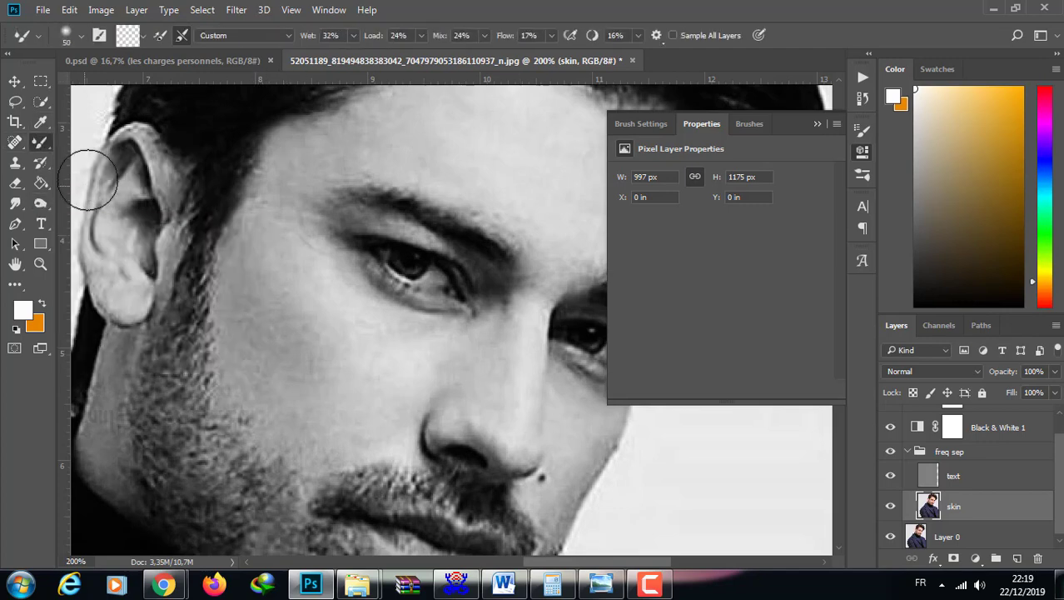
left_click(81, 35)
key("Escape")
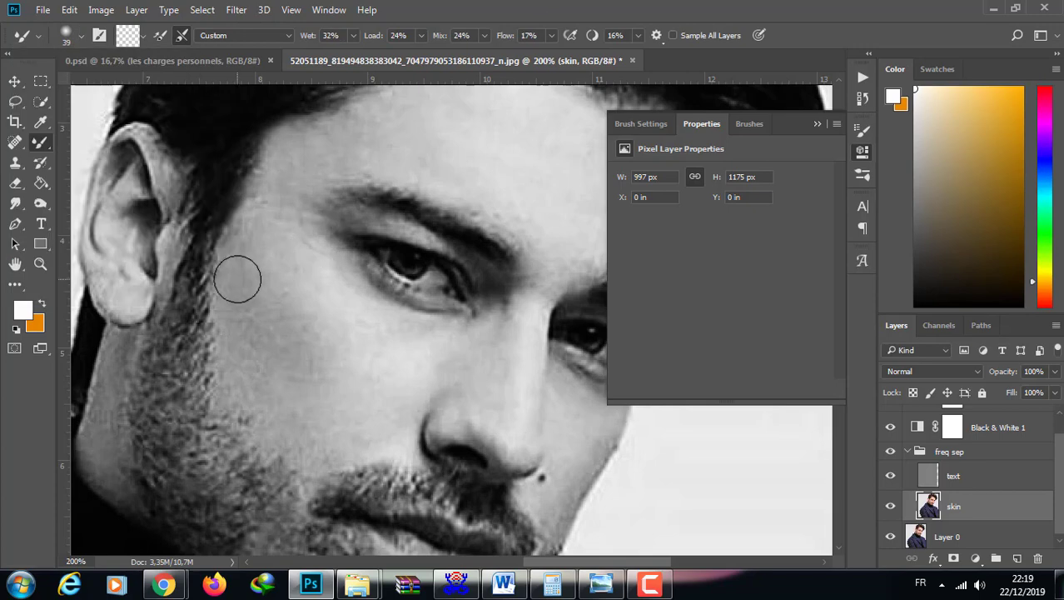
left_click_drag(246, 329, 253, 364)
key("ctrl+z")
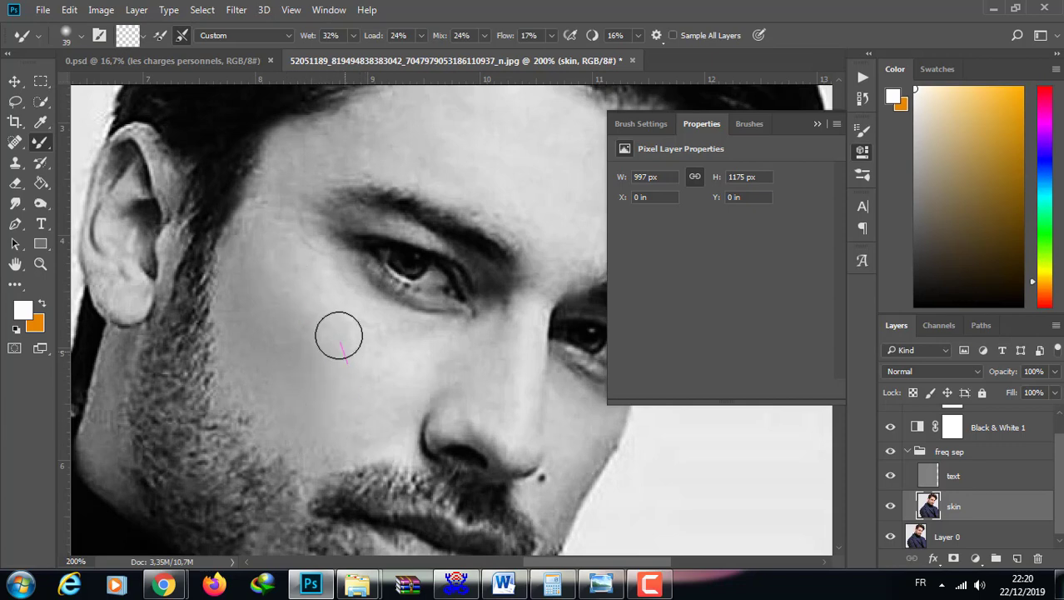
- Set the Mixer Brush to 28 px and blend the skin above the upper lip
left_click(863, 152)
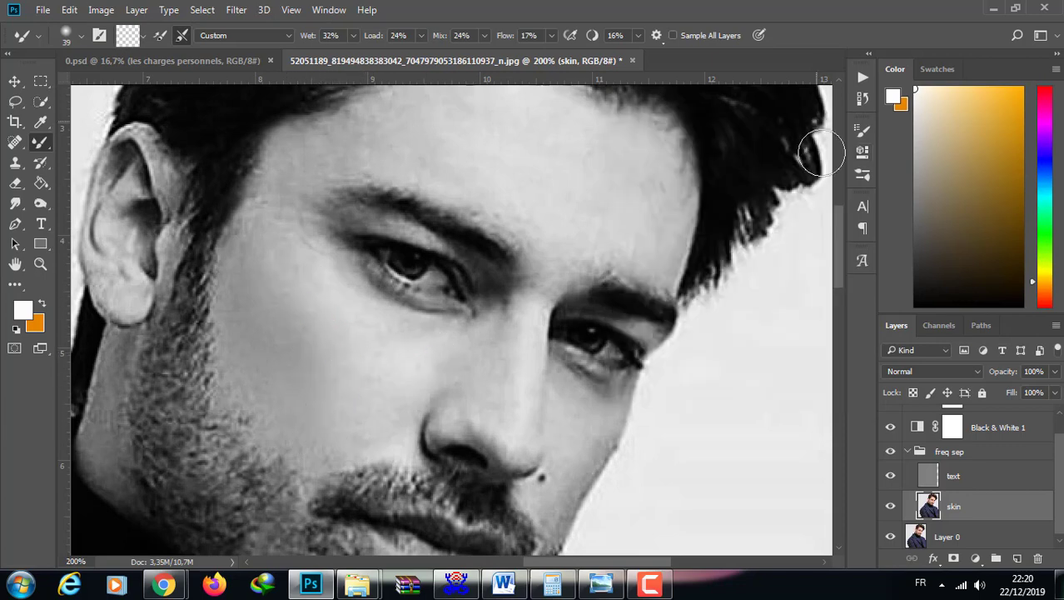
scroll(838, 285, "down", 2)
left_click(81, 35)
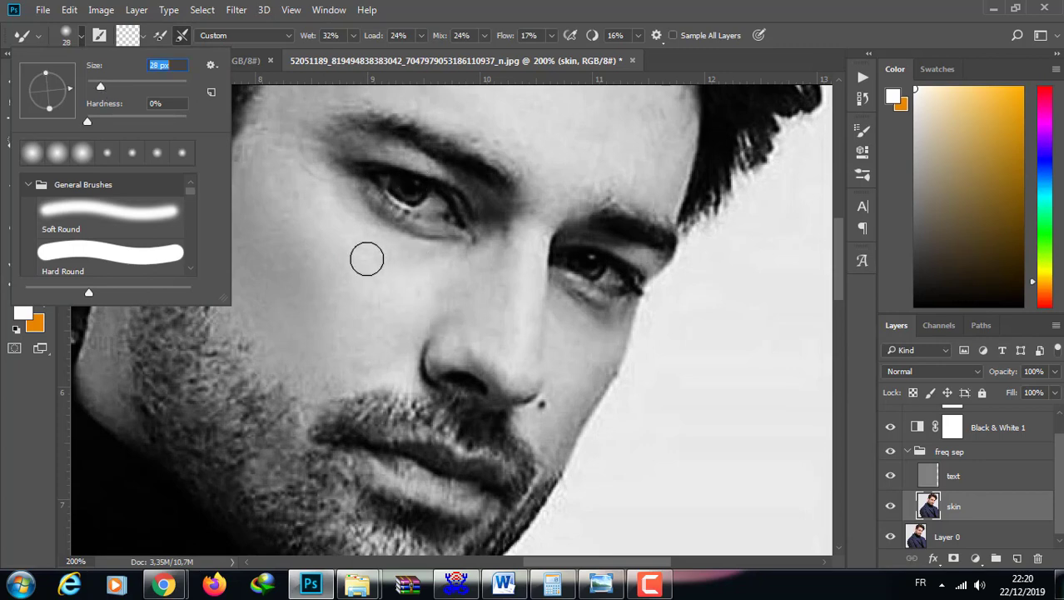
key("Return")
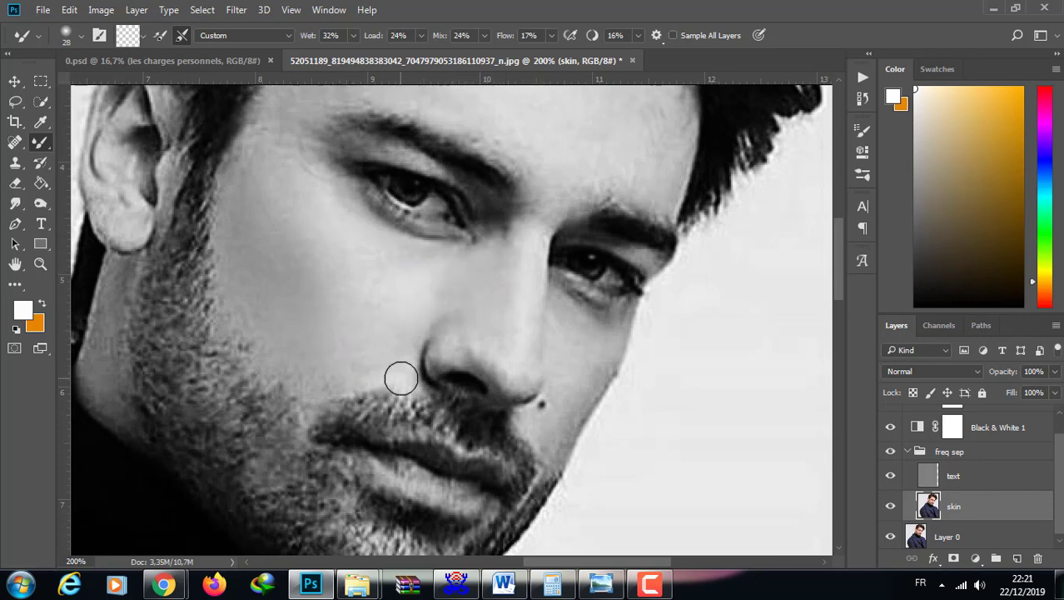
left_click_drag(401, 337, 369, 350)
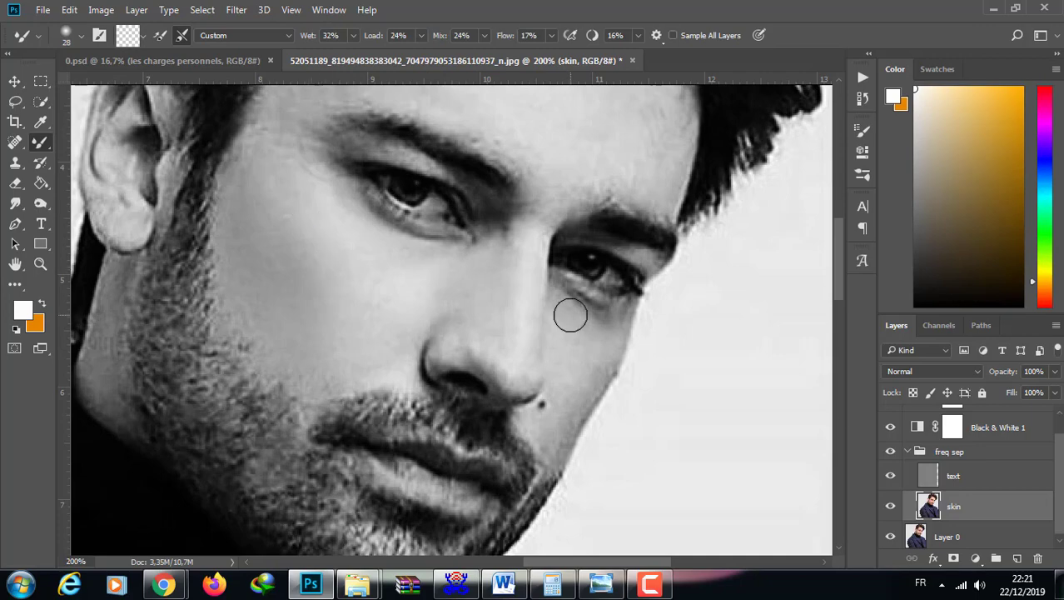
- Group Curves 1 and Black & White 1 into Group 1 and toggle its visibility to compare
scroll(982, 467, "up", 2)
left_click(982, 417)
left_click(991, 447, "shift")
key("ctrl+g")
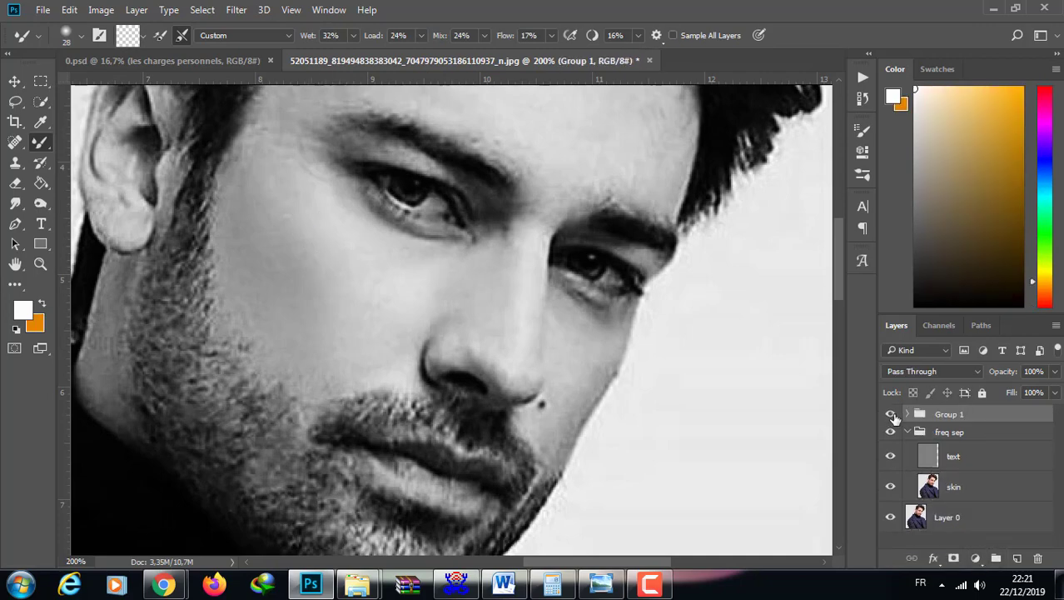
left_click(891, 414)
left_click(891, 414)
left_click(891, 414)
- Show Group 1 again and Mixer-Brush the cheek near the sideburn and the forehead
left_click(890, 414)
scroll(749, 308, "up", 3)
left_click(921, 487)
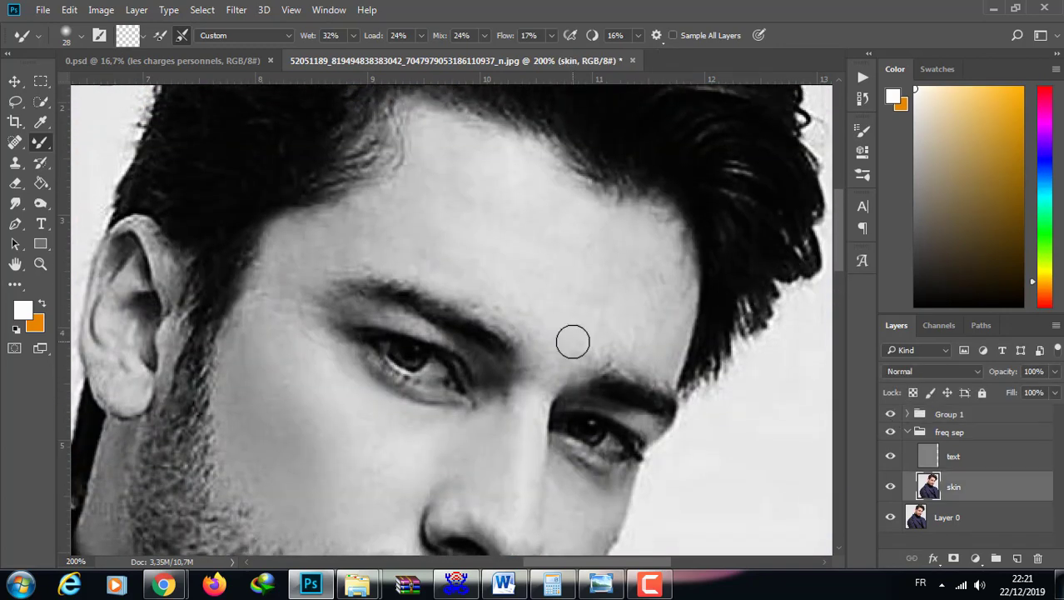
key("j")
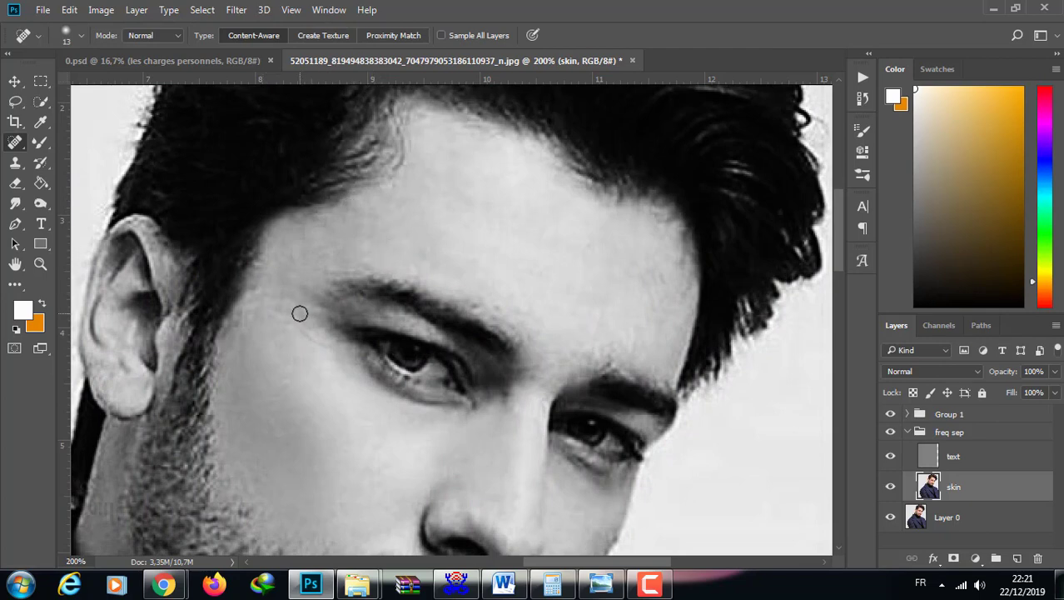
key("shift+b")
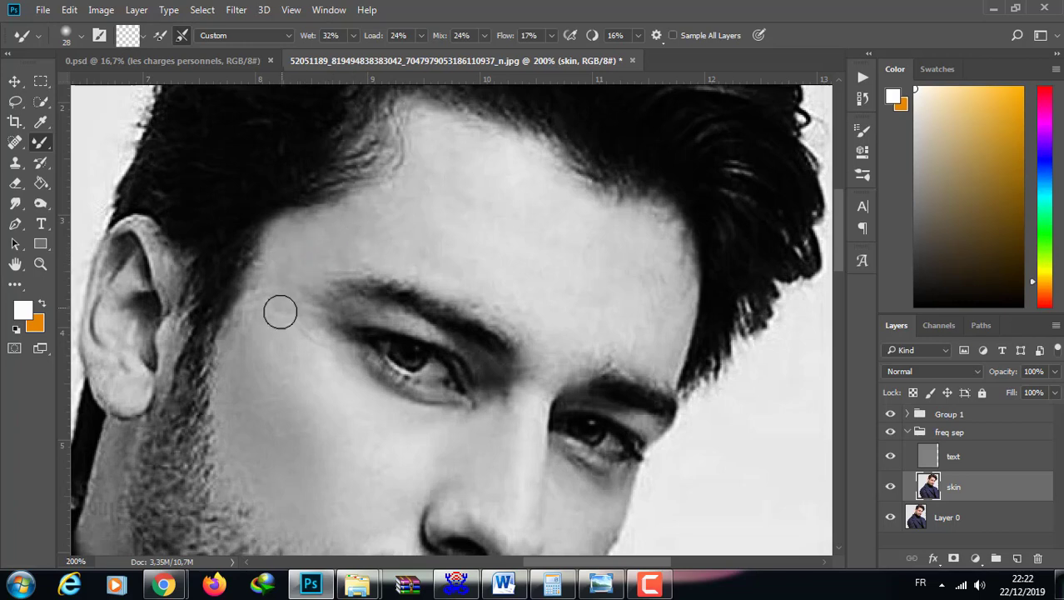
mouse_move(271, 345)
left_mouse_down()
mouse_move(249, 368)
mouse_move(254, 327)
mouse_move(232, 428)
mouse_move(227, 381)
mouse_move(264, 423)
left_mouse_up()
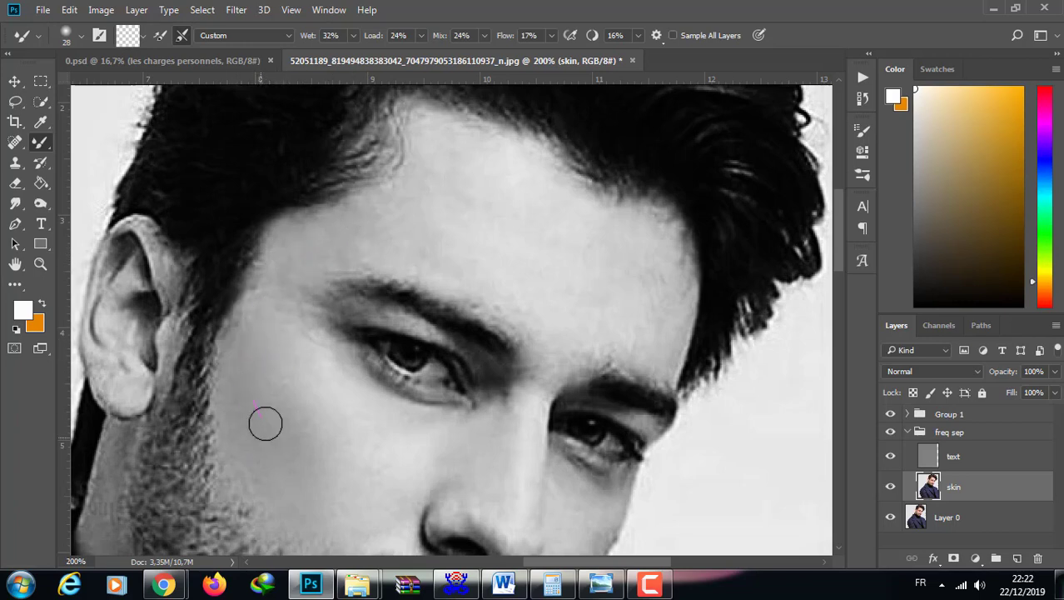
left_click_drag(484, 148, 533, 205)
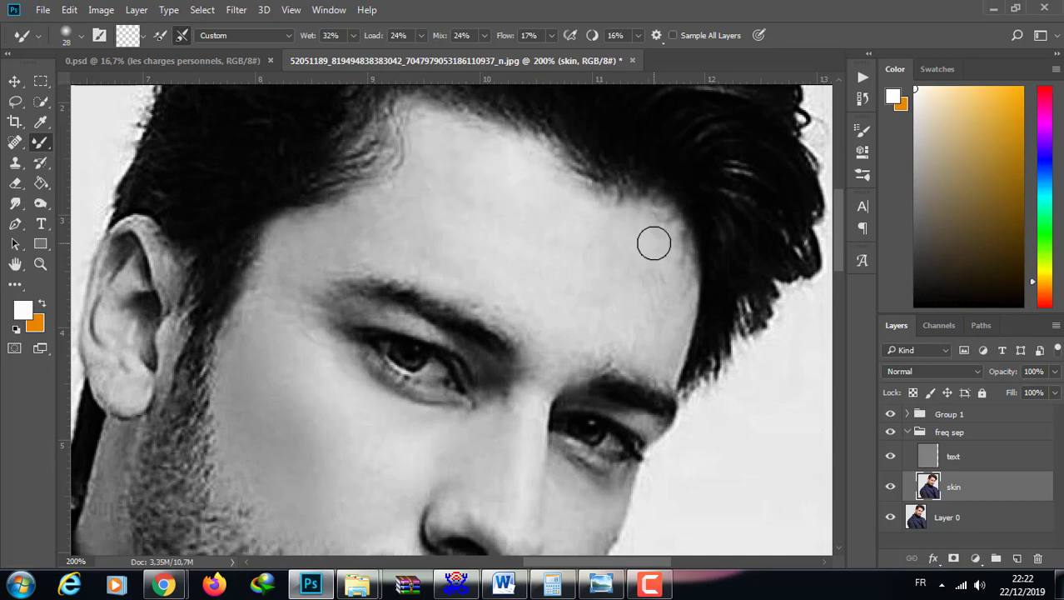
- Spot-heal the blemishes along the forehead hairline, then smooth that area with the Mixer Brush
left_click(15, 143)
left_click_drag(676, 270, 689, 254)
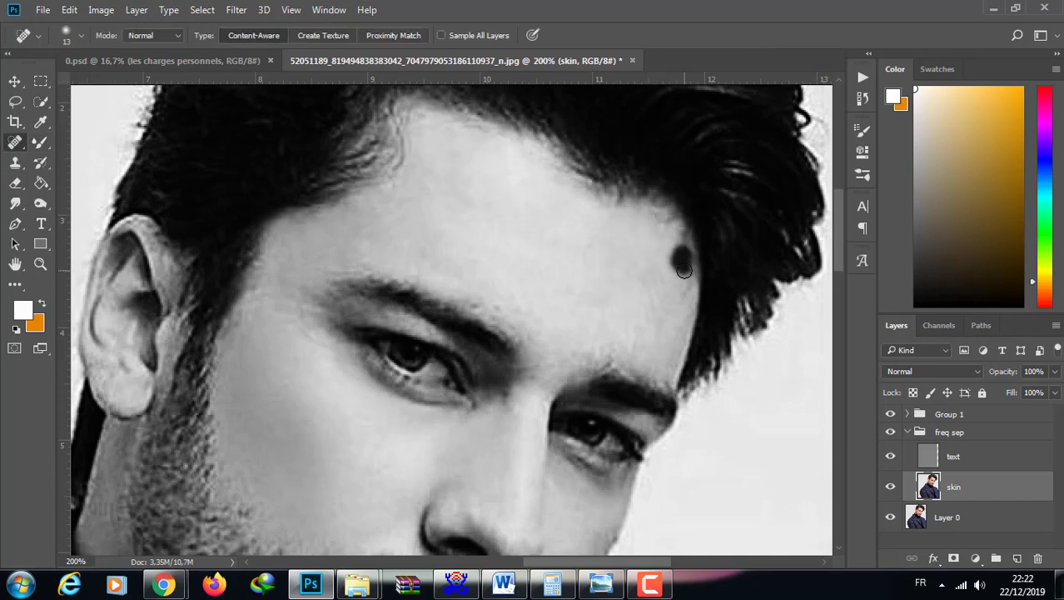
left_click(661, 283)
mouse_move(652, 287)
left_mouse_down()
mouse_move(645, 325)
mouse_move(666, 285)
left_mouse_up()
left_click(669, 290)
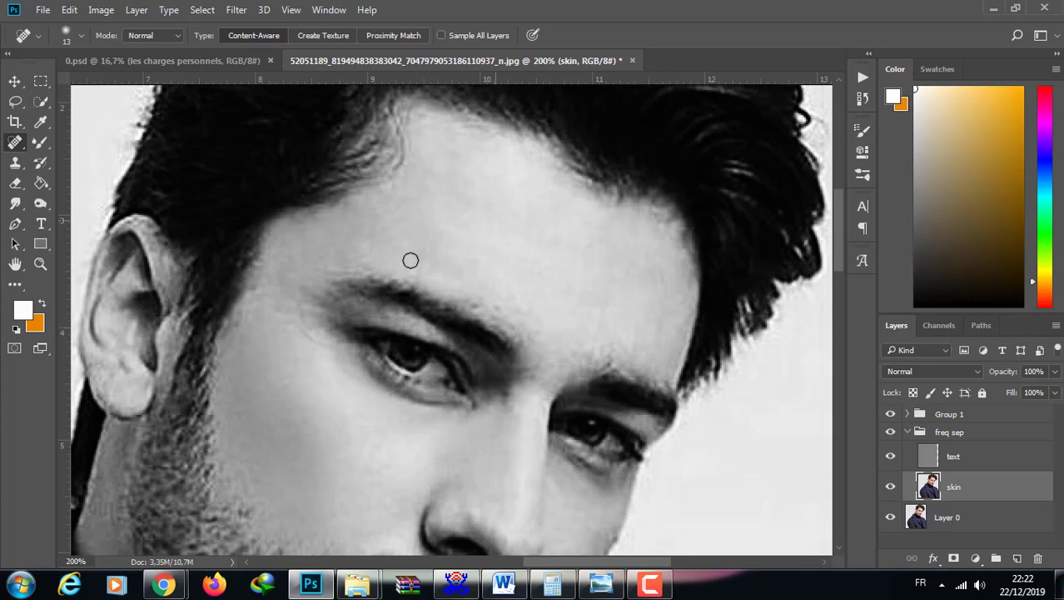
left_click(40, 143)
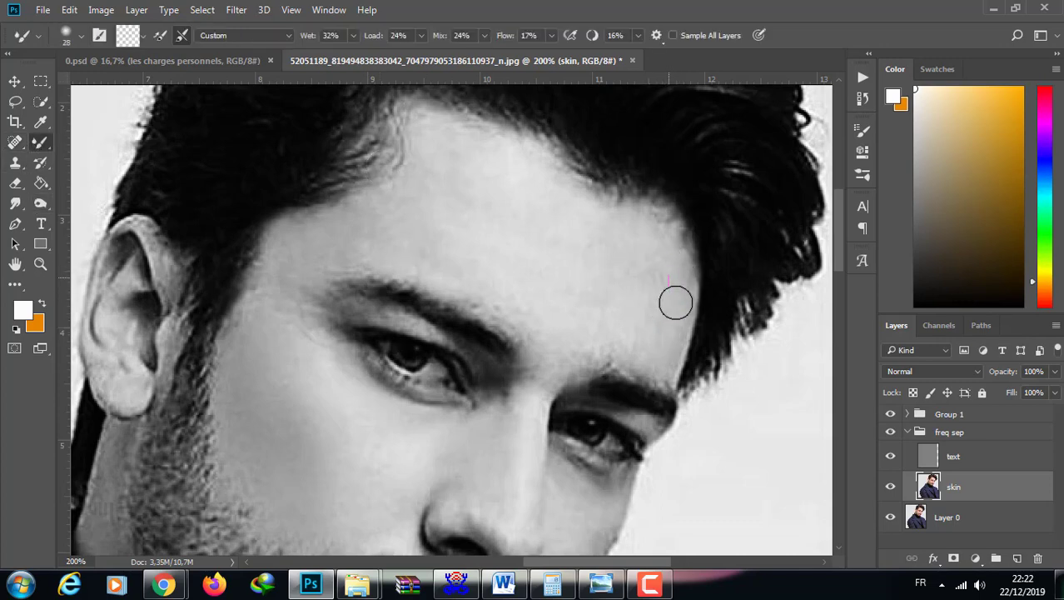
left_click_drag(666, 261, 647, 343)
- Drag the Curves 1 upper point down, then back up-left to set the S-curve contrast
left_click(908, 413)
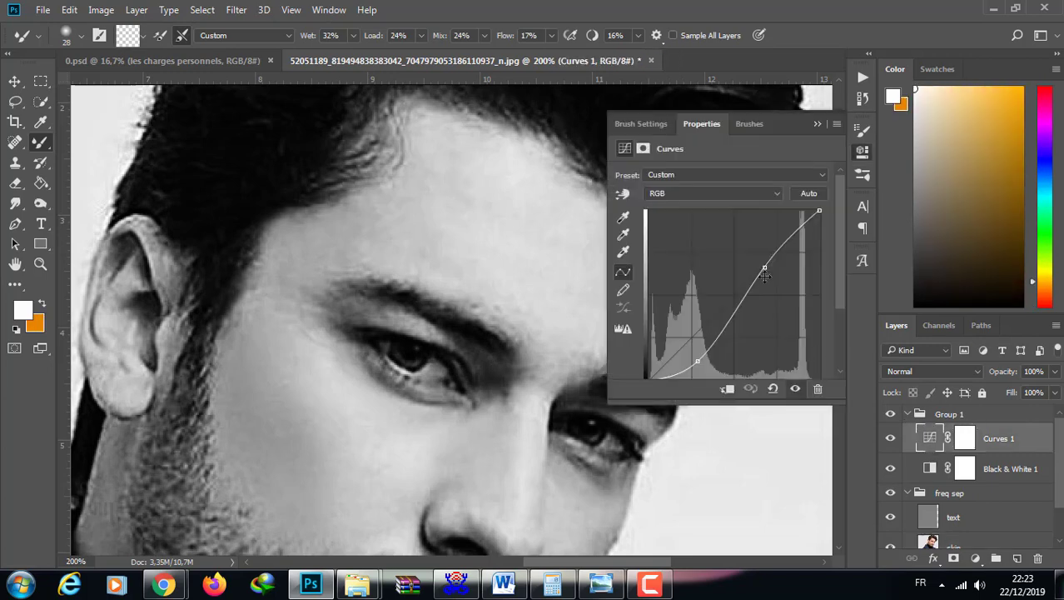
left_click_drag(762, 273, 776, 274)
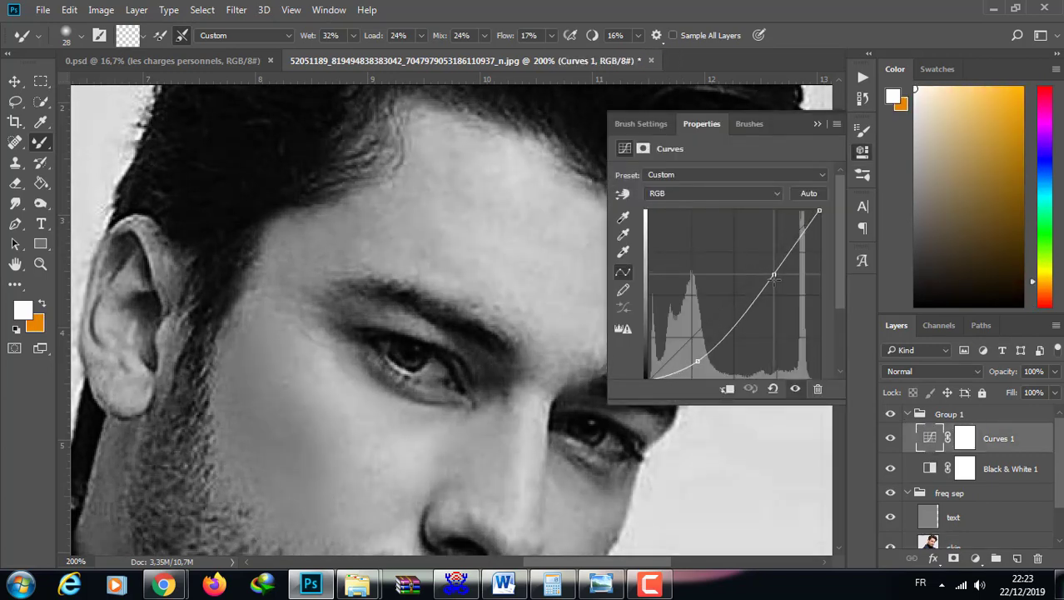
left_click(816, 123)
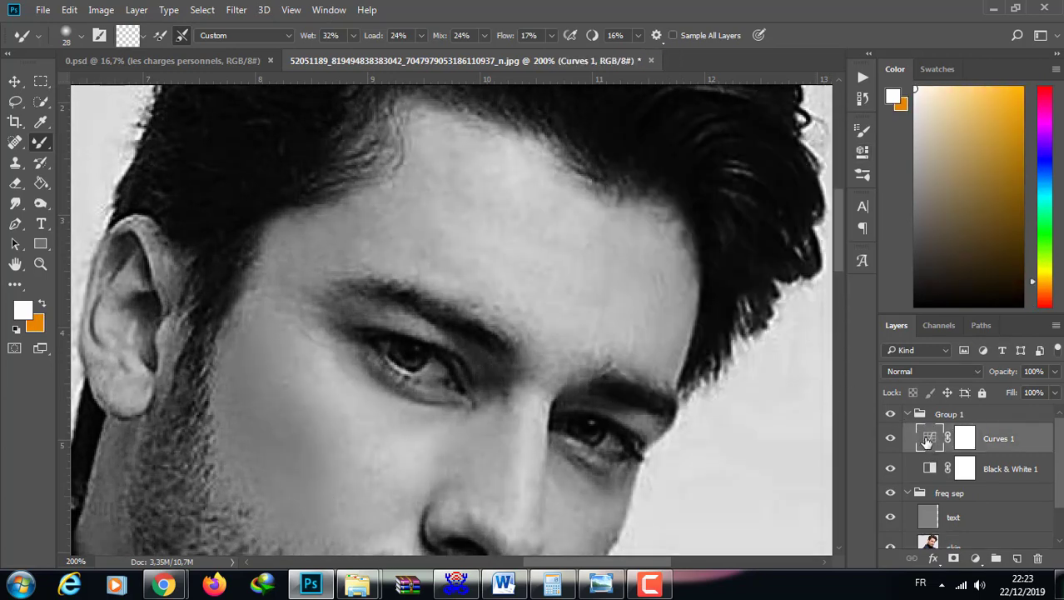
double_click(931, 439)
left_click_drag(775, 274, 766, 269)
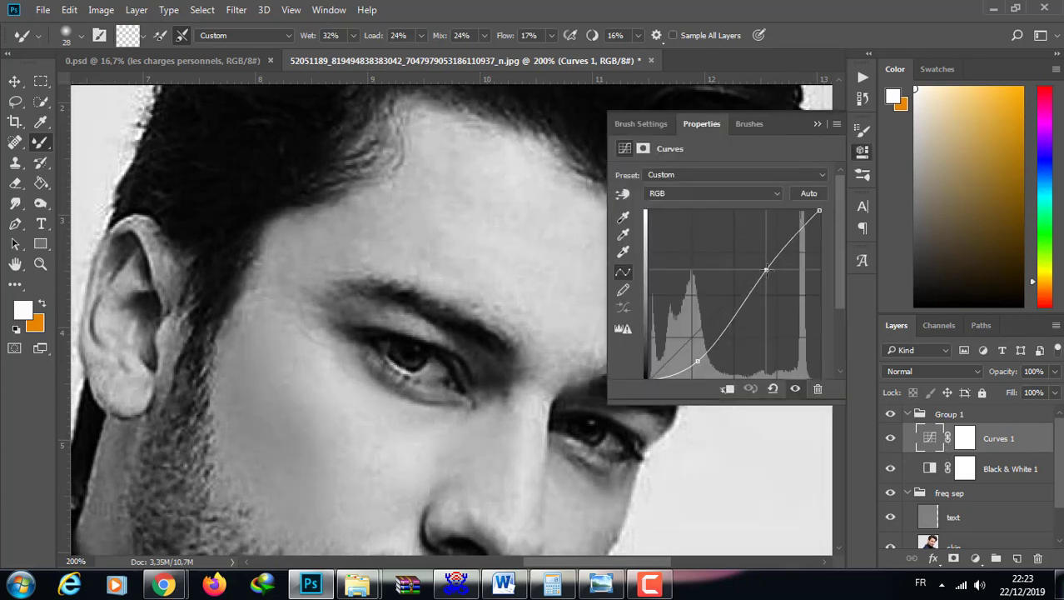
left_click(817, 124)
left_click(934, 546)
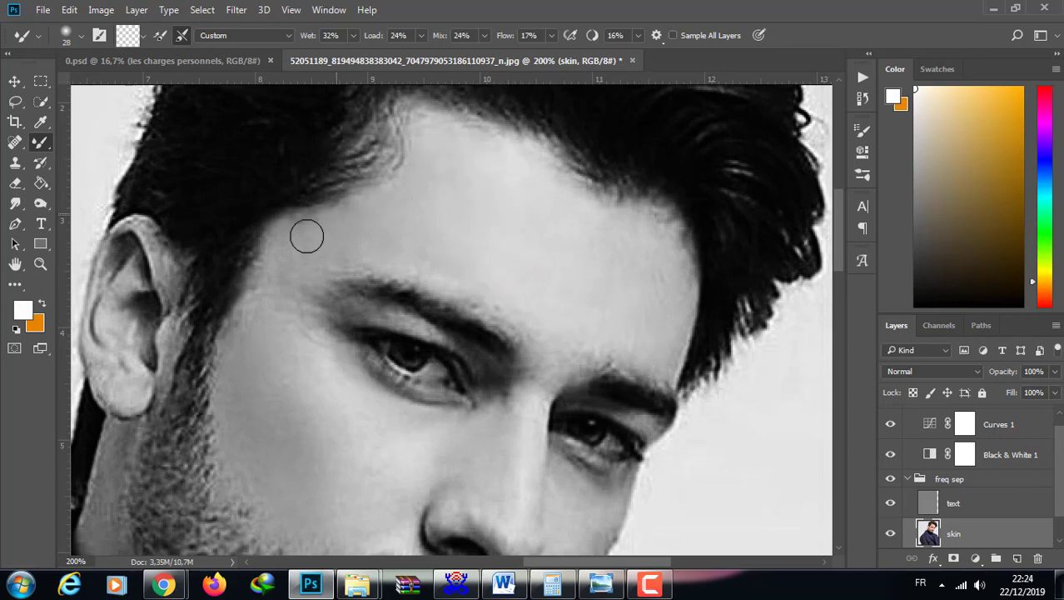
- Smooth the cheek skin with a Mixer Brush stroke
left_click_drag(840, 254, 843, 287)
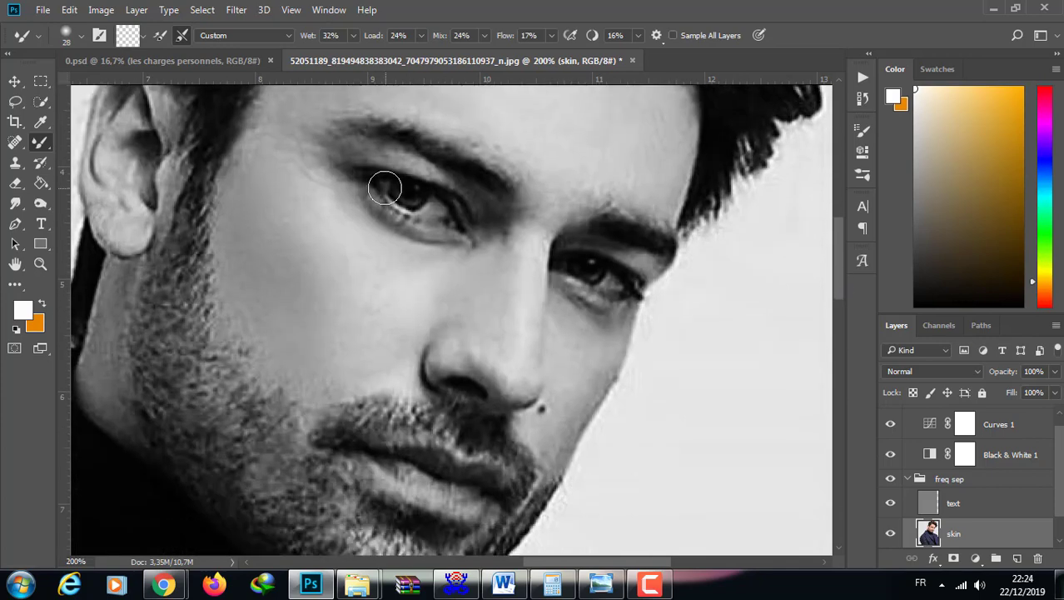
left_click(85, 39)
left_click(535, 259)
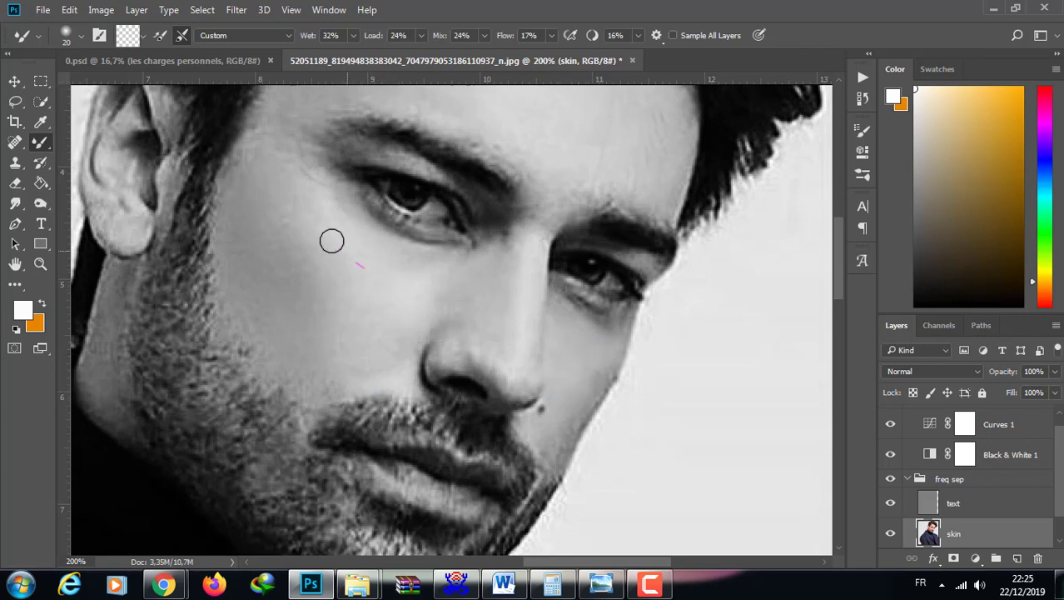
scroll(833, 275, "up", 3)
scroll(833, 249, "down", 1)
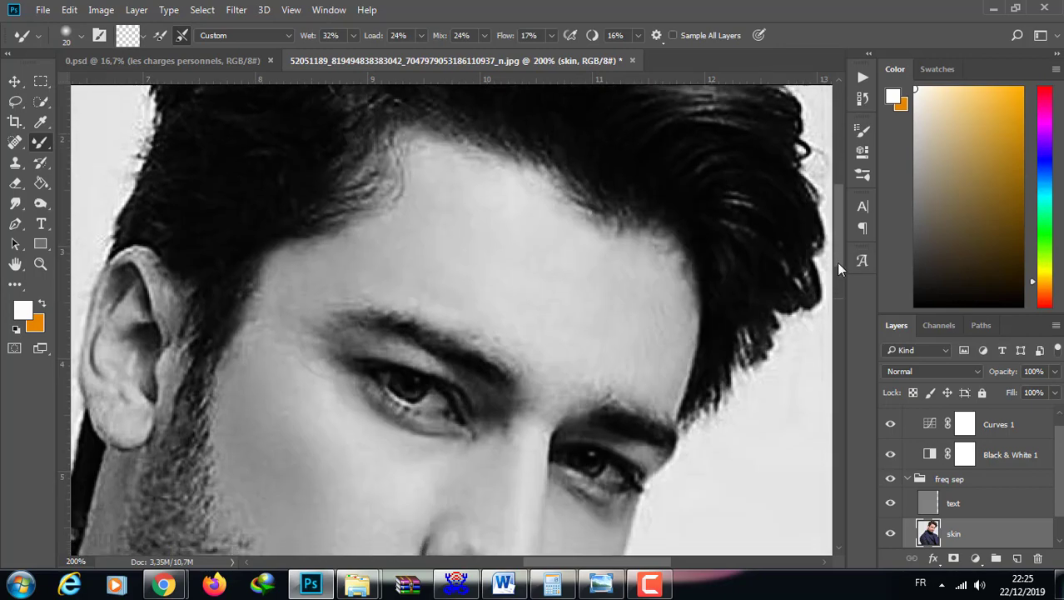
scroll(836, 263, "down", 2)
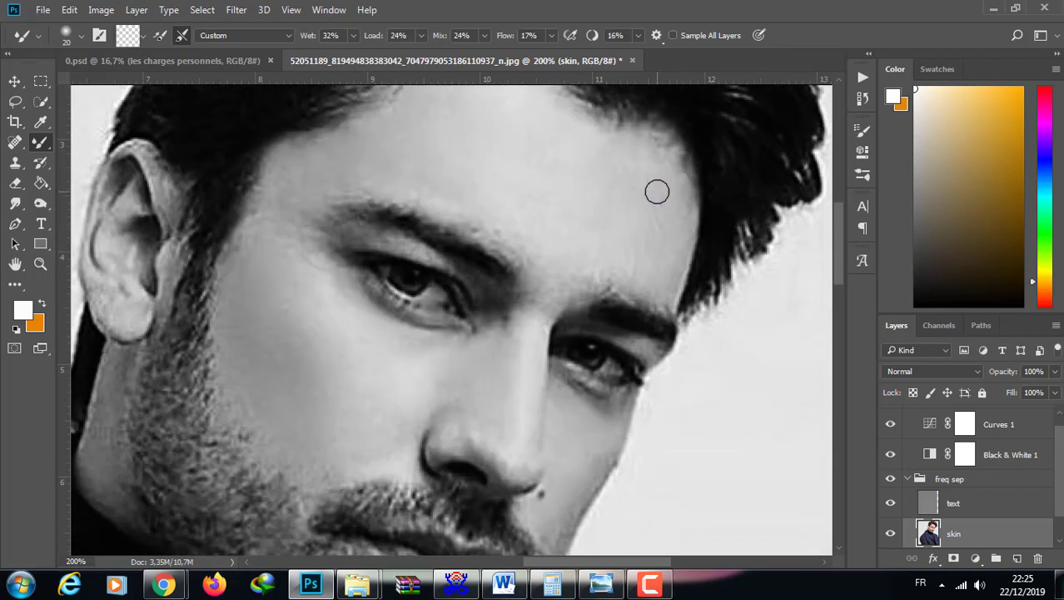
- Patch a rough forehead area by dragging its selection onto clean skin to the left
right_click(8, 146)
left_click(74, 174)
mouse_move(646, 183)
left_mouse_down()
mouse_move(622, 235)
mouse_move(647, 188)
left_mouse_up()
mouse_move(643, 227)
left_mouse_down()
mouse_move(513, 169)
mouse_move(653, 226)
mouse_move(511, 138)
mouse_move(653, 190)
mouse_move(654, 206)
mouse_move(546, 194)
left_mouse_up()
- Dismiss the save options and deselect the forehead patch
key("ctrl+s")
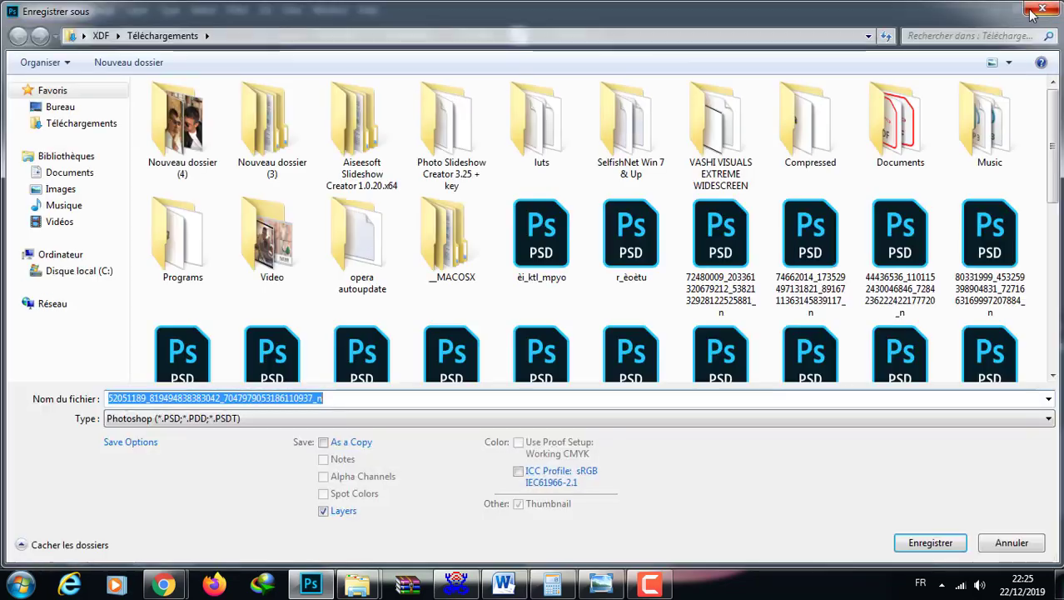
key("Escape")
key("ctrl+d")
- Heal a hairline spot with a 16 px Spot Healing Brush, then hide Group 1
right_click(15, 142)
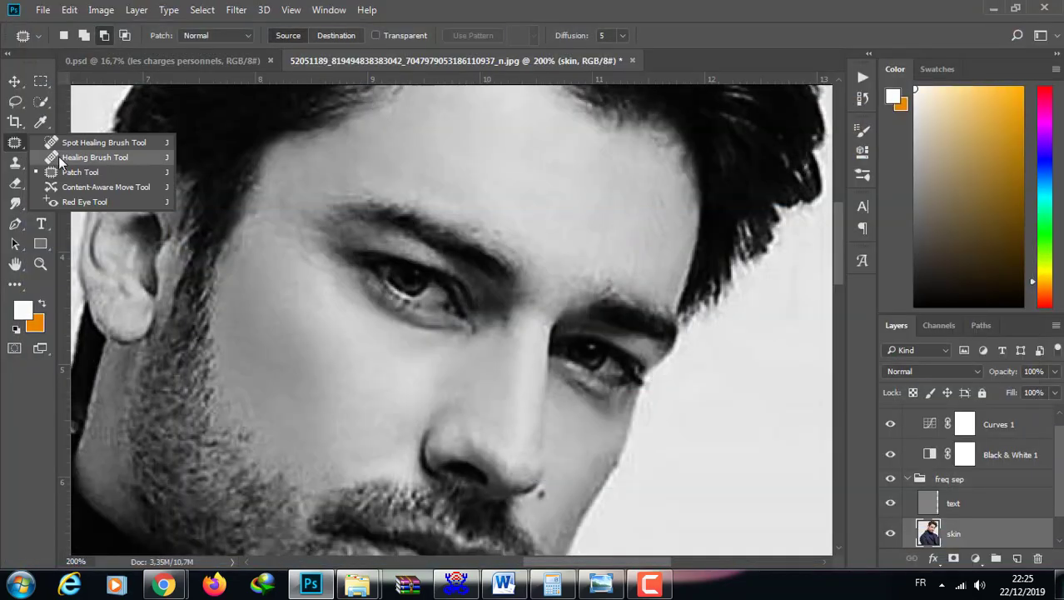
left_click(59, 143)
left_click(73, 34)
type("16")
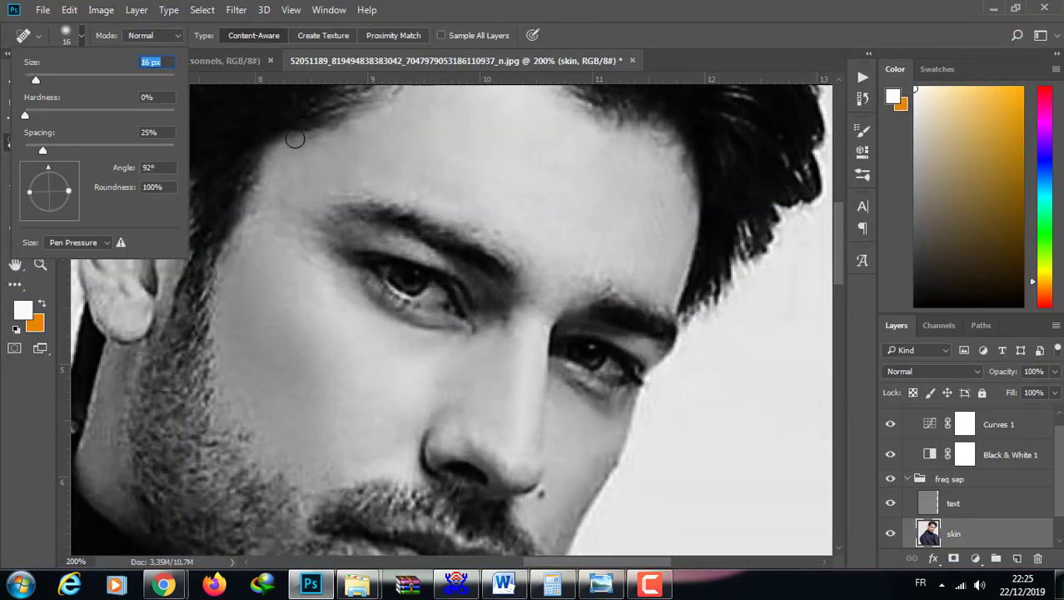
key("Return")
left_click_drag(663, 192, 641, 241)
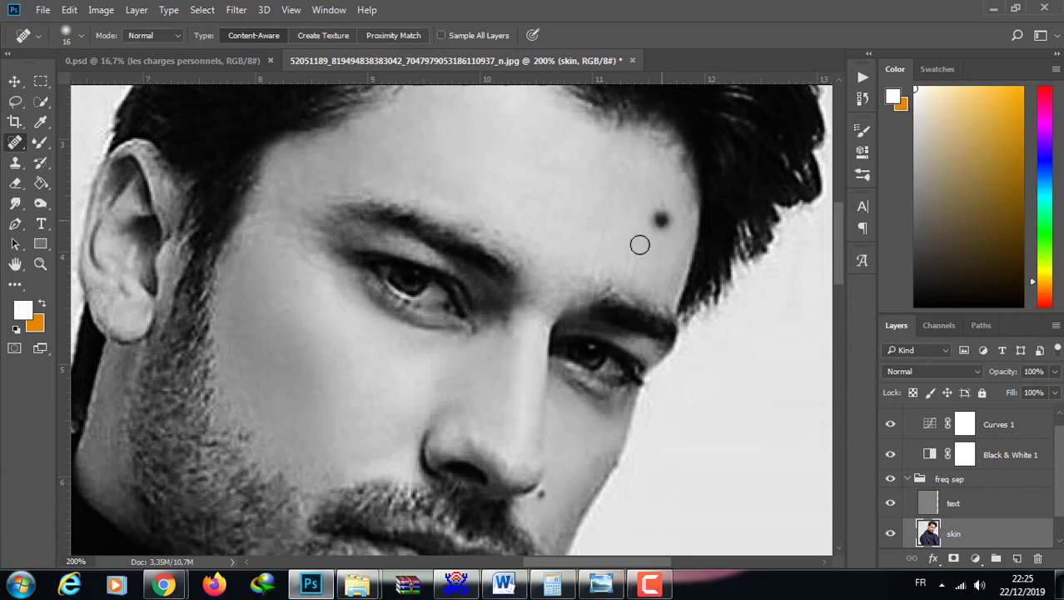
scroll(1039, 449, "up", 1)
left_click(908, 414)
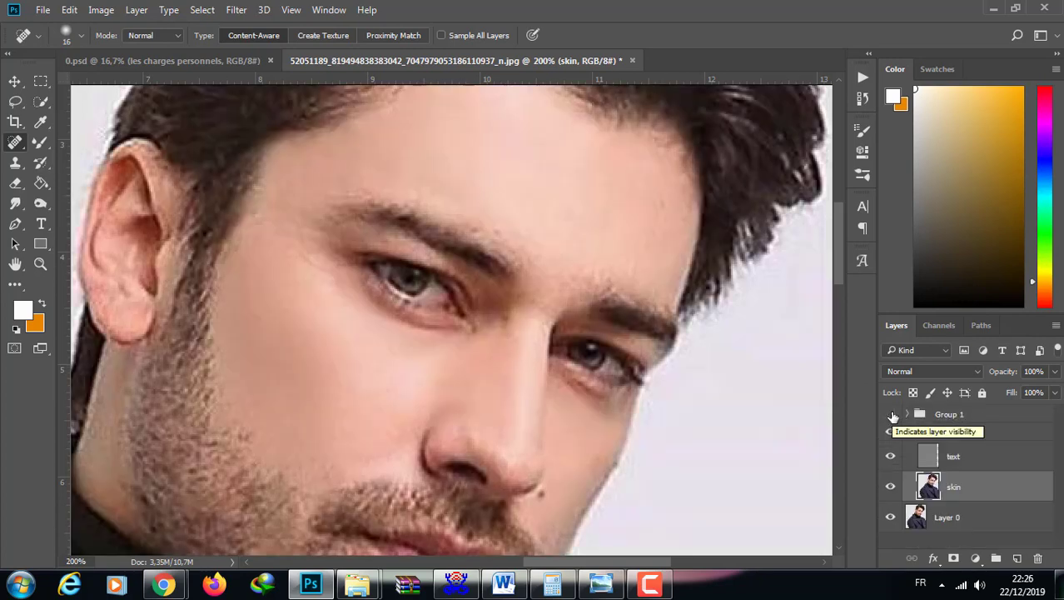
- Zoom to 200% on the face, select the skin layer and shrink the Spot Healing Brush to 11 px
key("ctrl+minus")
key("ctrl+minus")
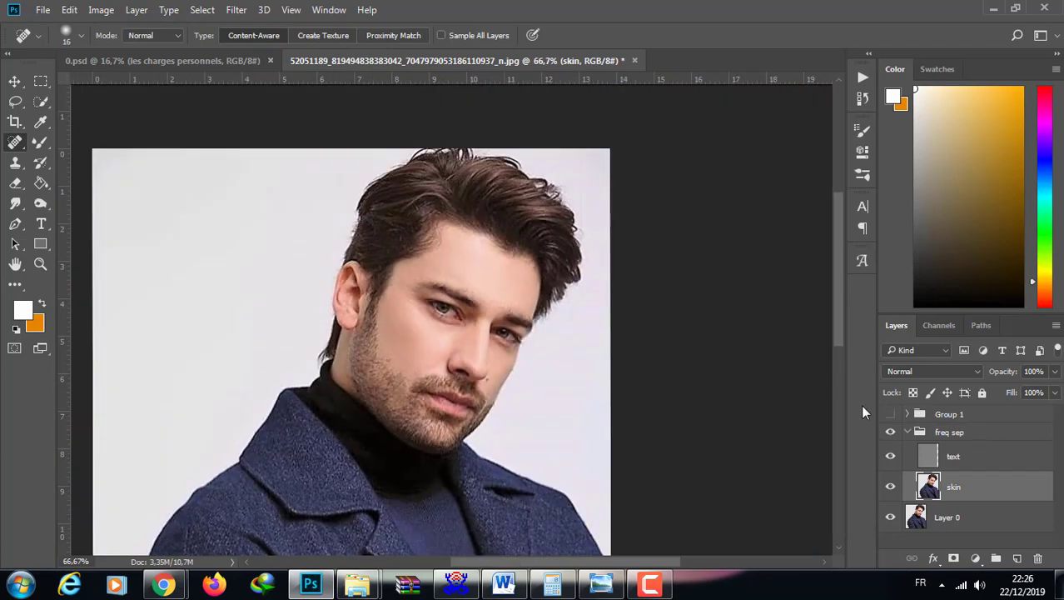
key("ctrl+plus")
left_click(907, 431)
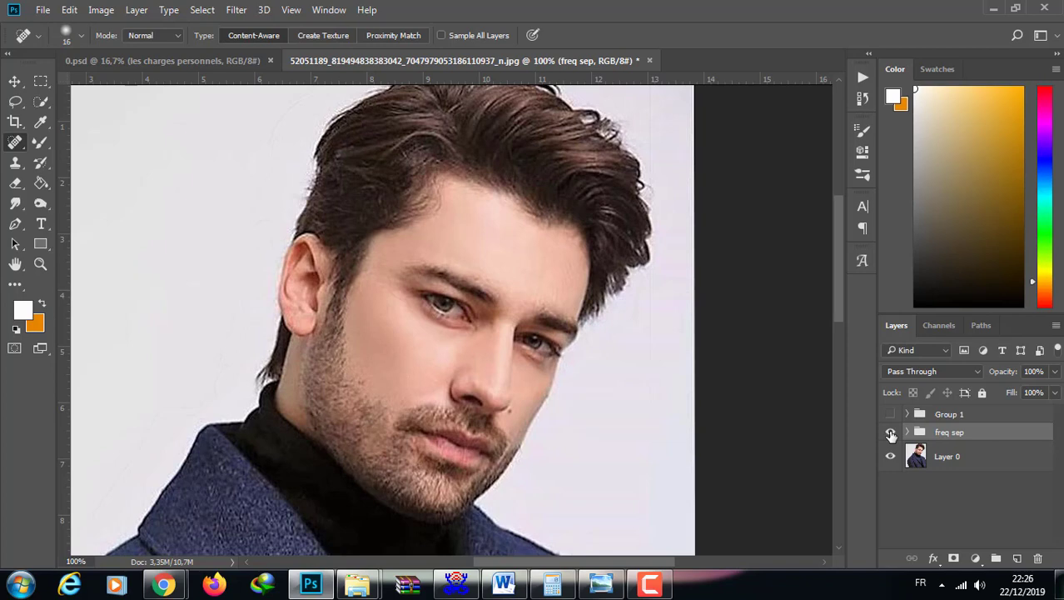
key("ctrl+plus")
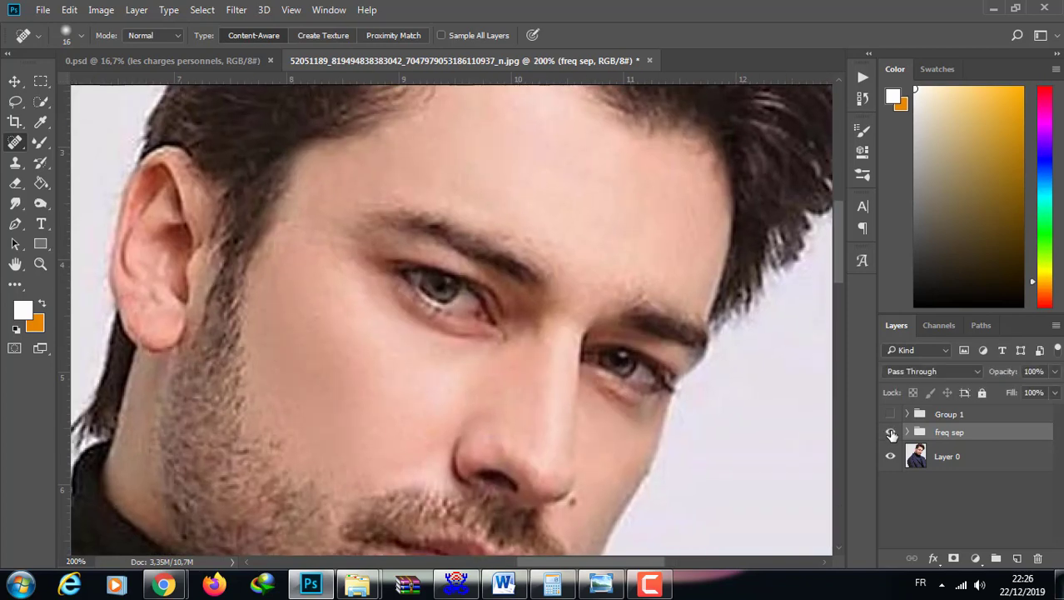
left_click(907, 431)
left_click(953, 486)
left_click(81, 35)
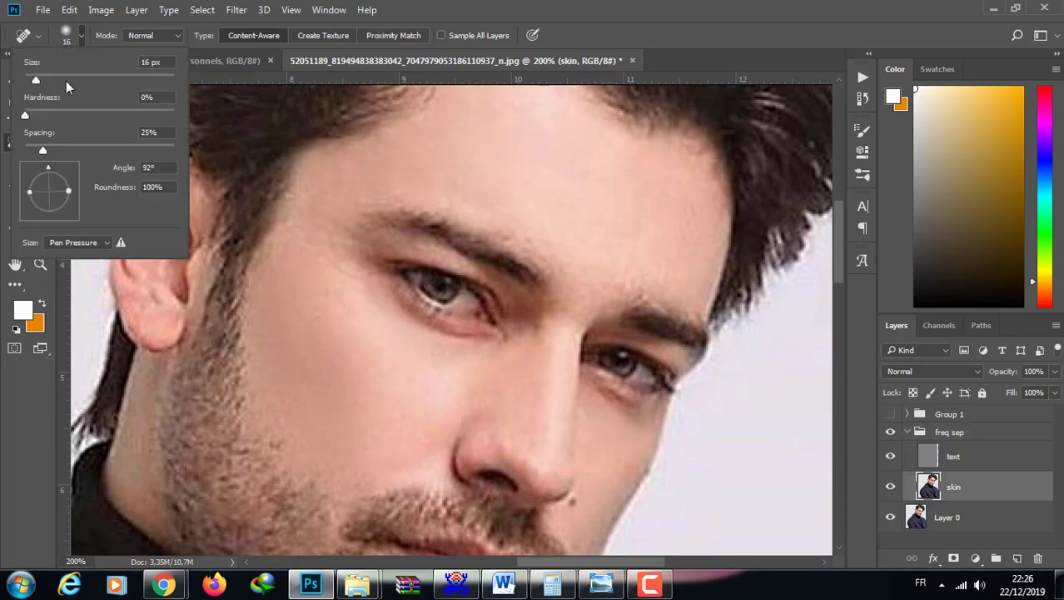
left_click_drag(38, 84, 33, 83)
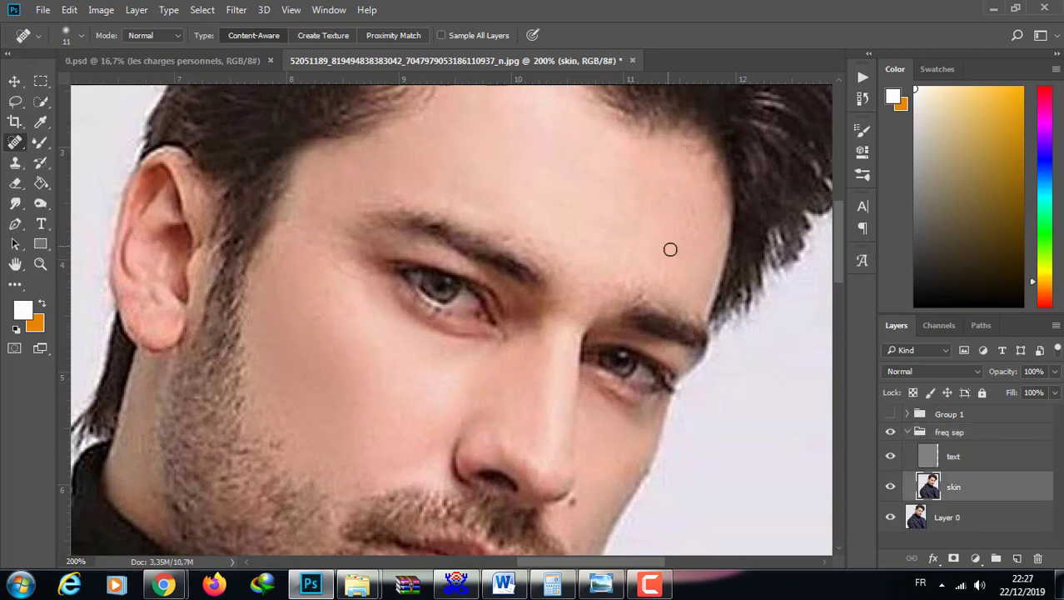
- Heal the forehead blemishes and a line of texture, setting brush hardness to 19%
left_click(691, 212)
left_click(693, 213)
left_click(695, 210)
left_click(81, 35)
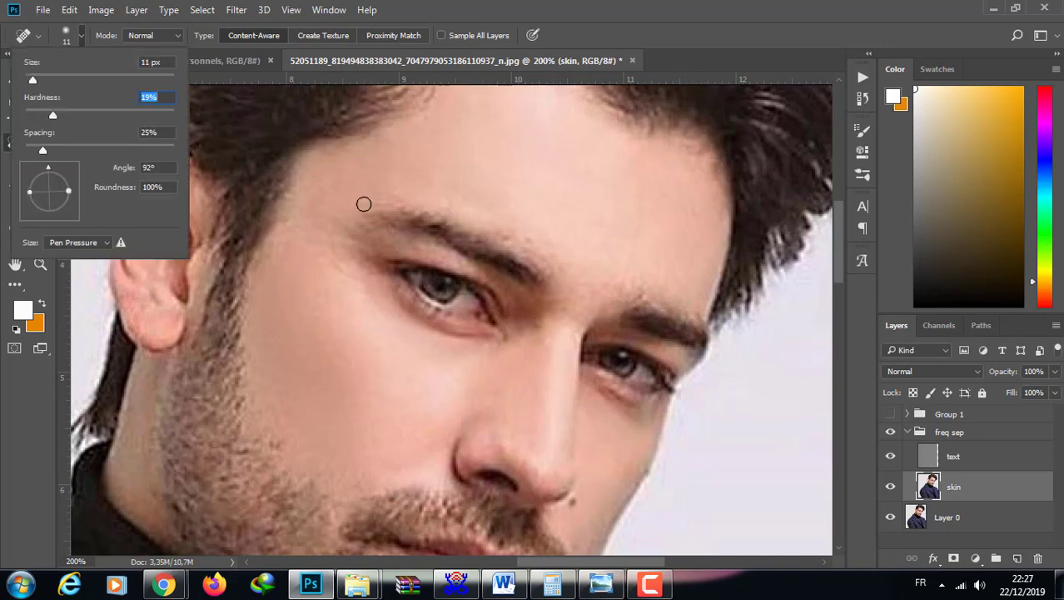
key("Return")
left_click(695, 210)
left_click(683, 224)
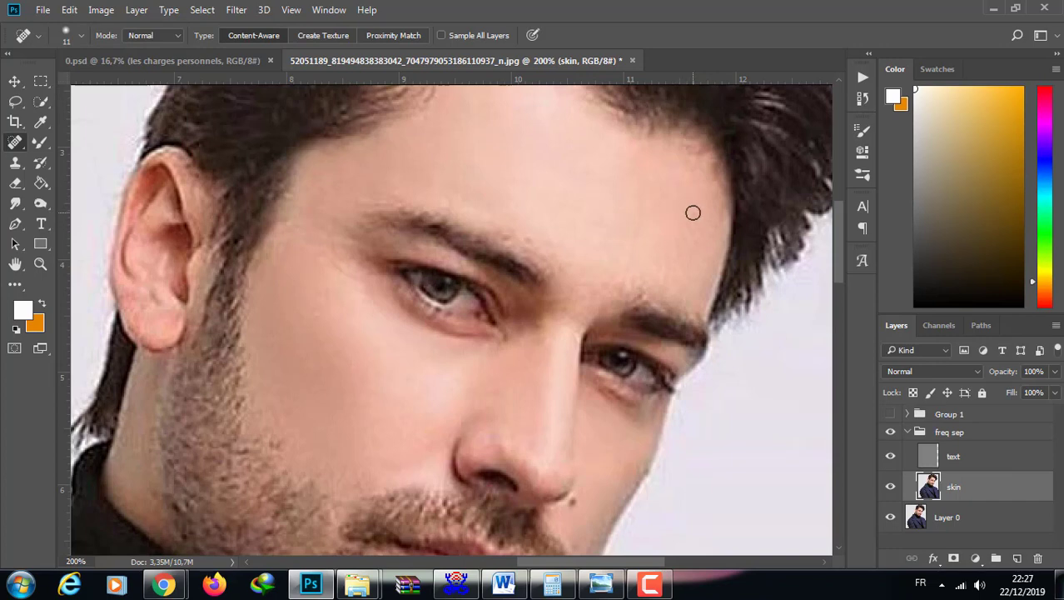
left_click_drag(637, 228, 634, 271)
left_click_drag(839, 249, 839, 270)
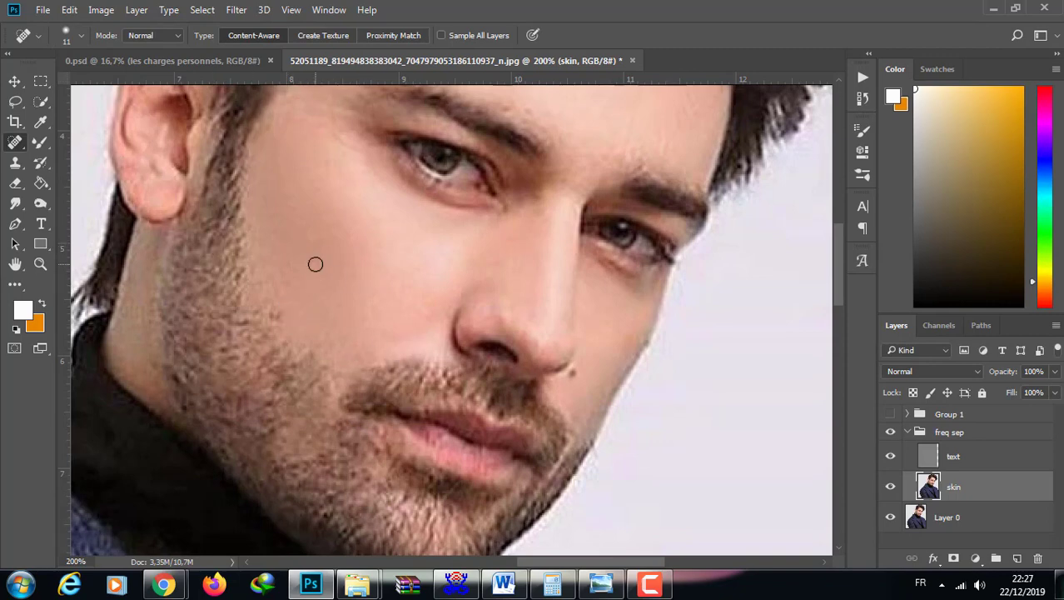
- Blend the jawline skin with the Mixer Brush, then shrink the brush to 9 px
key("shift+b")
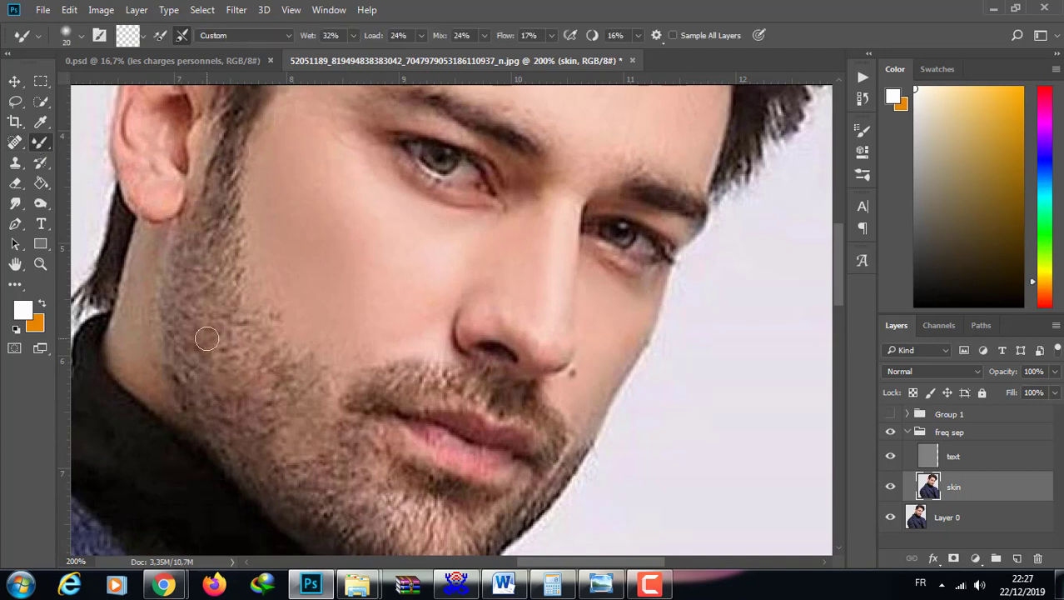
left_click_drag(140, 249, 131, 325)
left_click(81, 35)
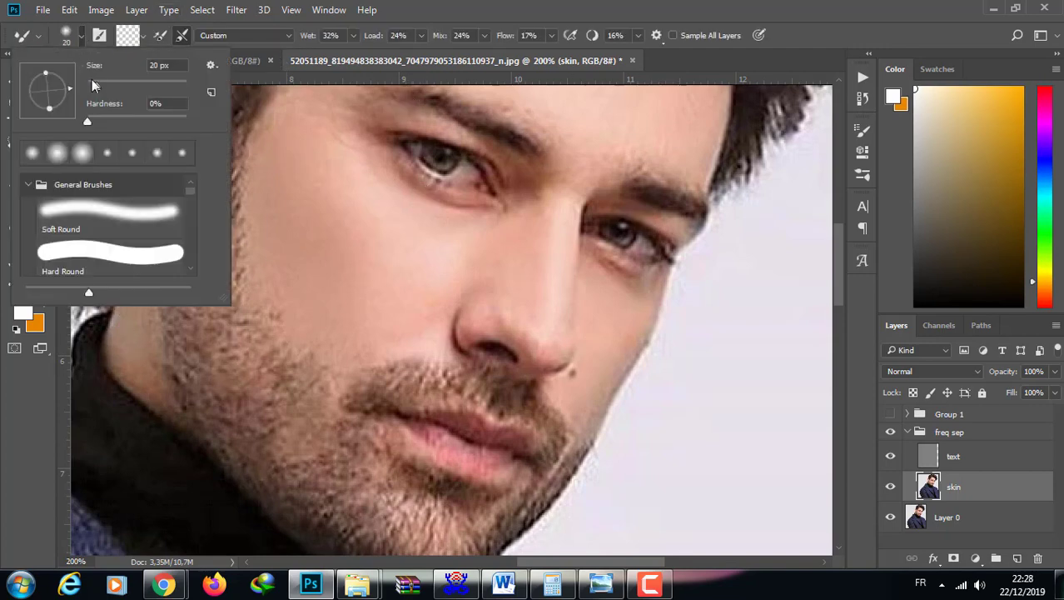
left_click_drag(92, 79, 87, 79)
key("Return")
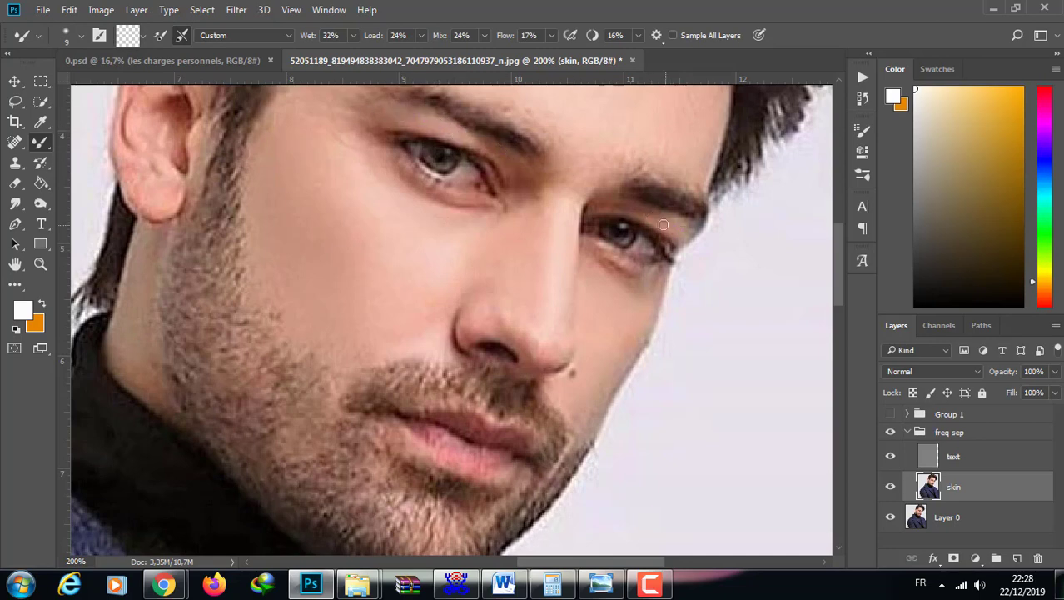
- Zoom out to 66.67% and enlarge the Mixer Brush to 37 px
key("ctrl+minus")
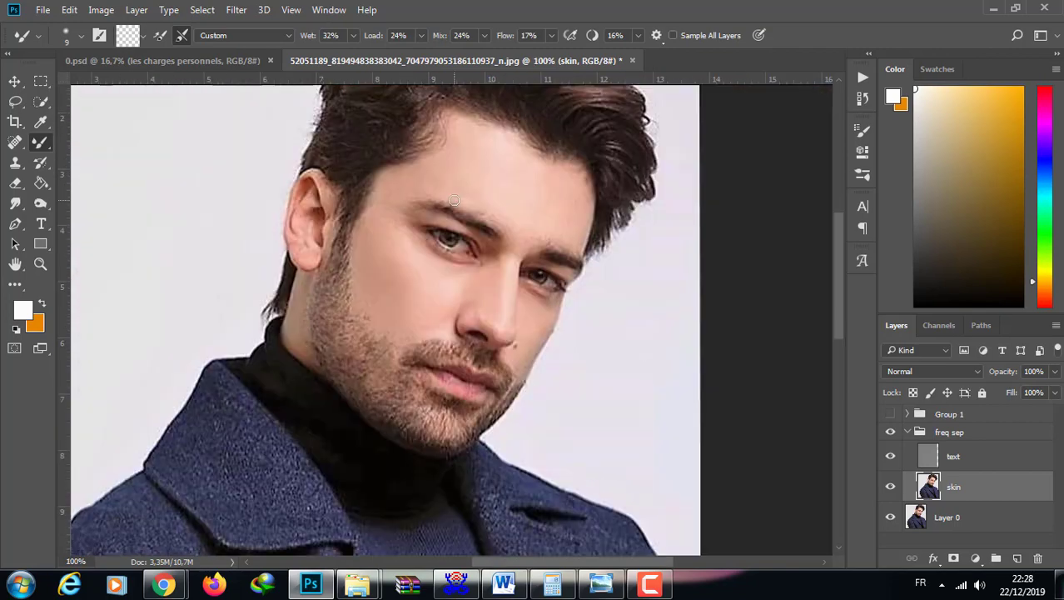
key("ctrl+minus")
left_click(82, 36)
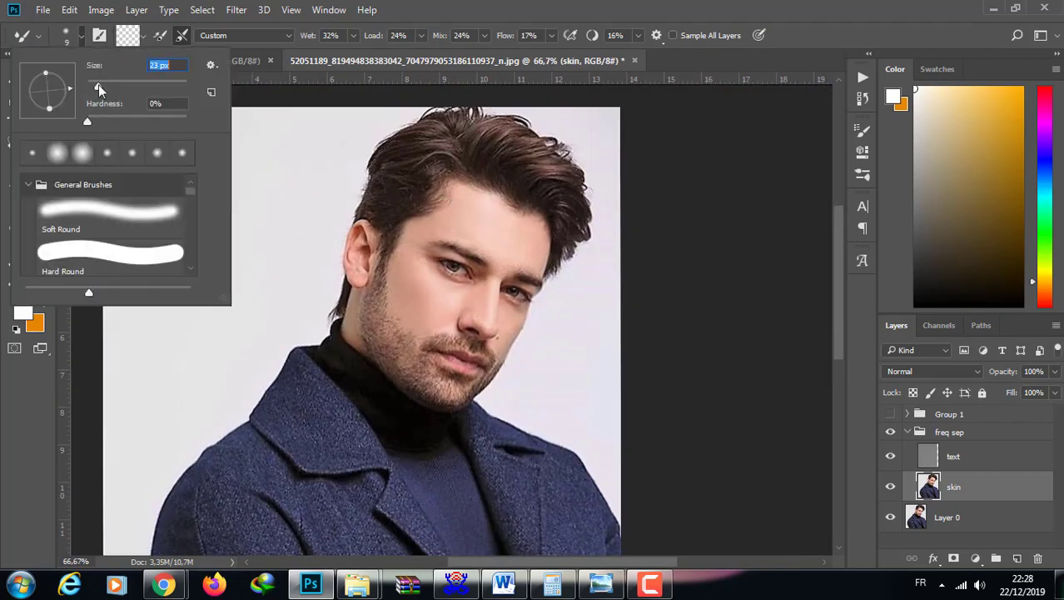
left_click(414, 243)
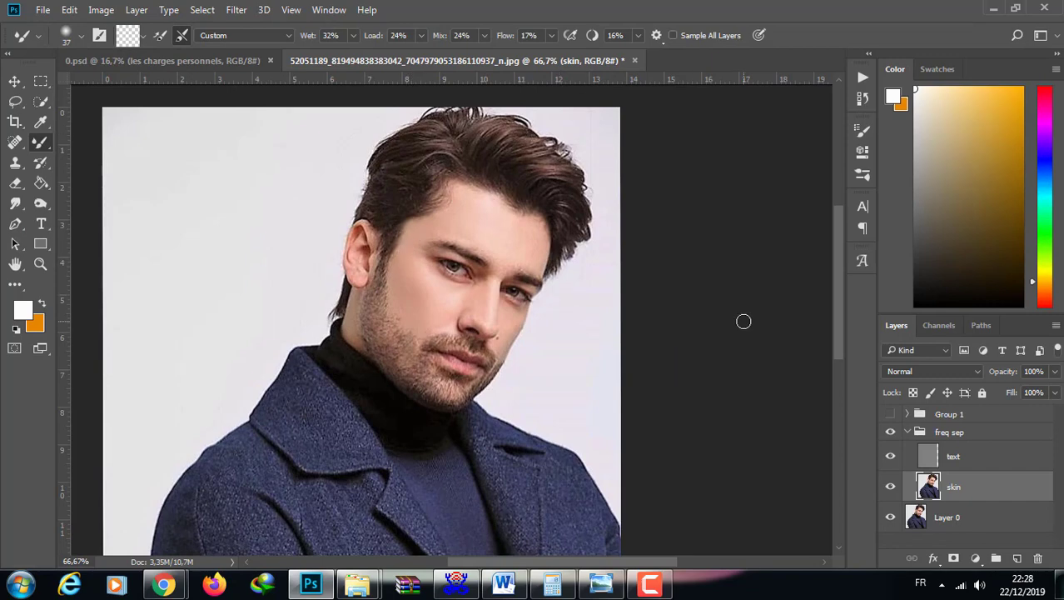
- Delete hidden Group 1, stamp visible layers into Layer 1, and duplicate it as Layer 1 copy
left_click(937, 416)
key("Delete")
left_click(908, 414)
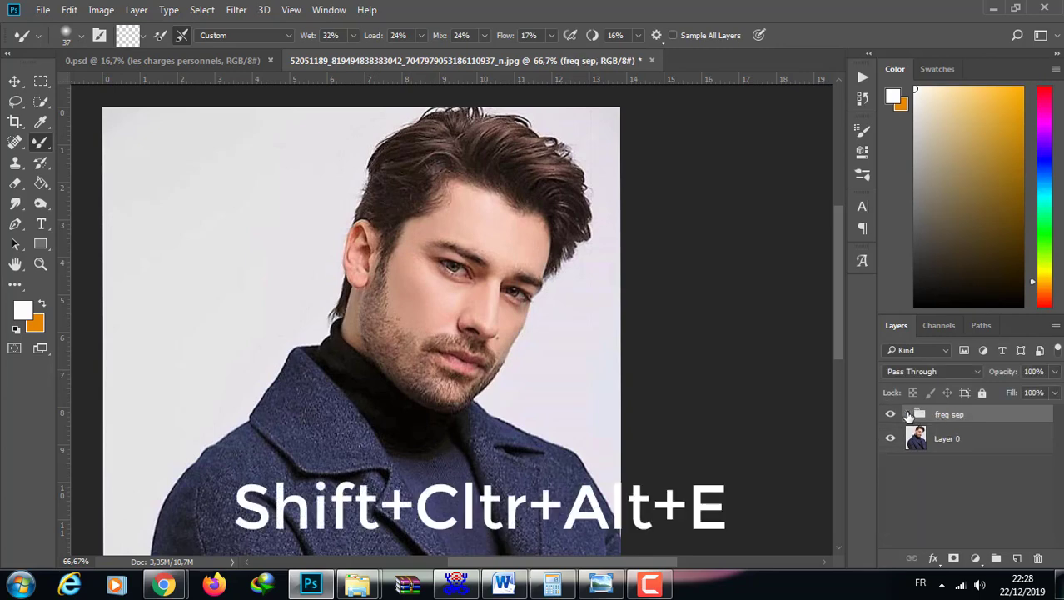
key("ctrl+shift+alt+e")
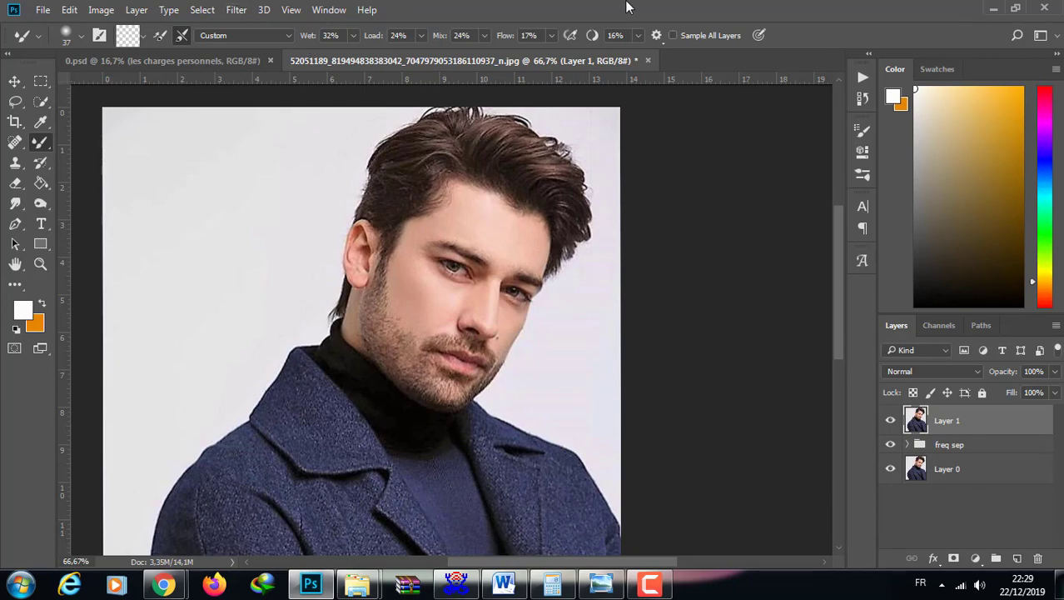
key("ctrl+j")
left_click(236, 9)
left_click(268, 100)
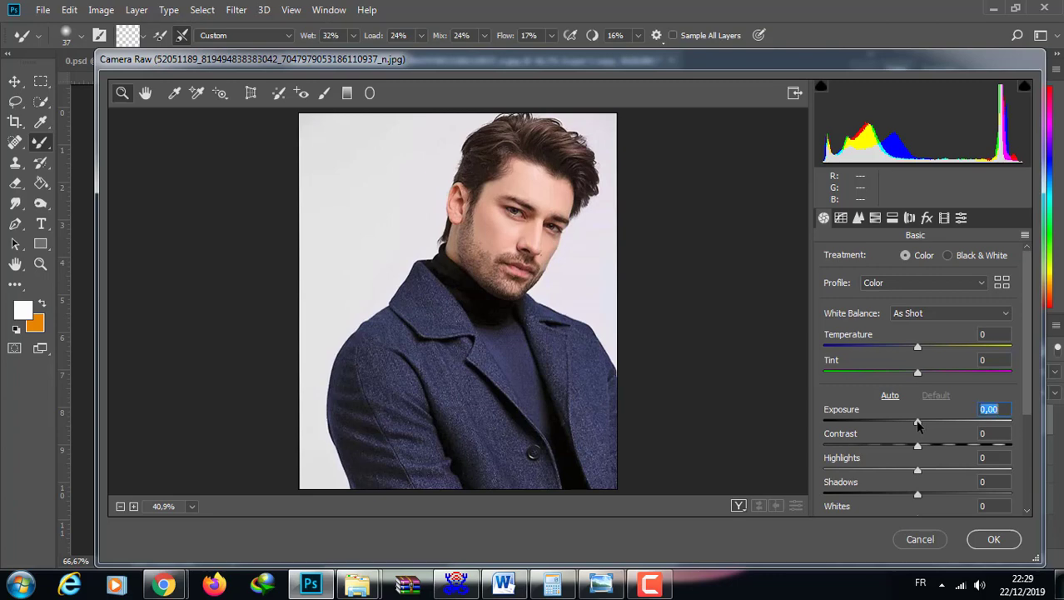
- In Camera Raw, apply Exposure -0.40, Contrast +29, Shadows -14, Clarity +40, Dehaze +17, Vibrance -12, Saturation +17
left_click_drag(918, 426, 910, 425)
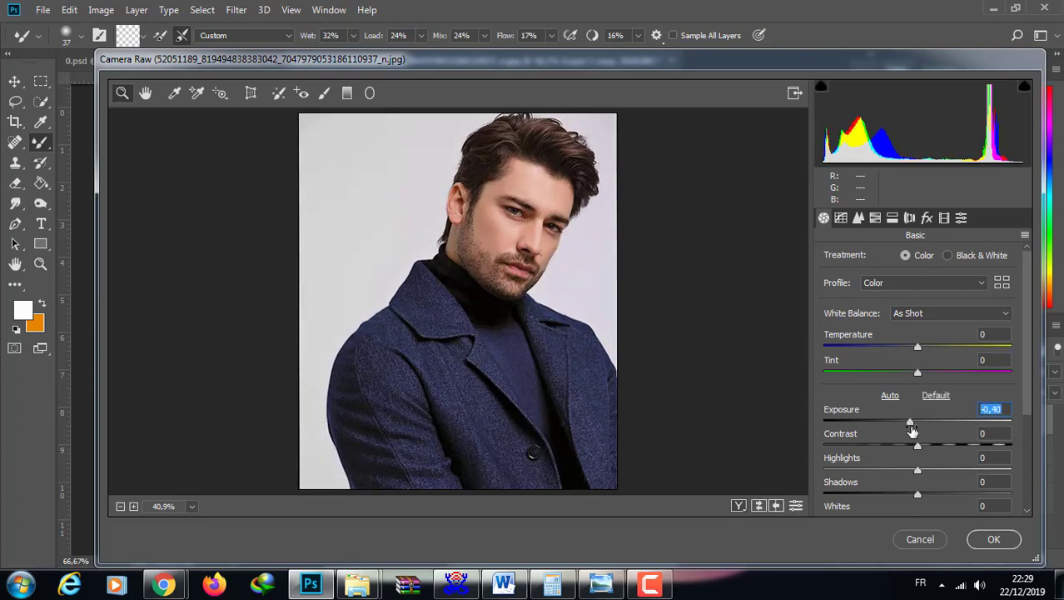
mouse_move(918, 446)
left_mouse_down()
mouse_move(944, 443)
mouse_move(908, 422)
mouse_move(957, 427)
mouse_move(908, 483)
left_mouse_up()
scroll(1030, 385, "down", 1)
scroll(1030, 386, "down", 1)
scroll(1019, 383, "down", 1)
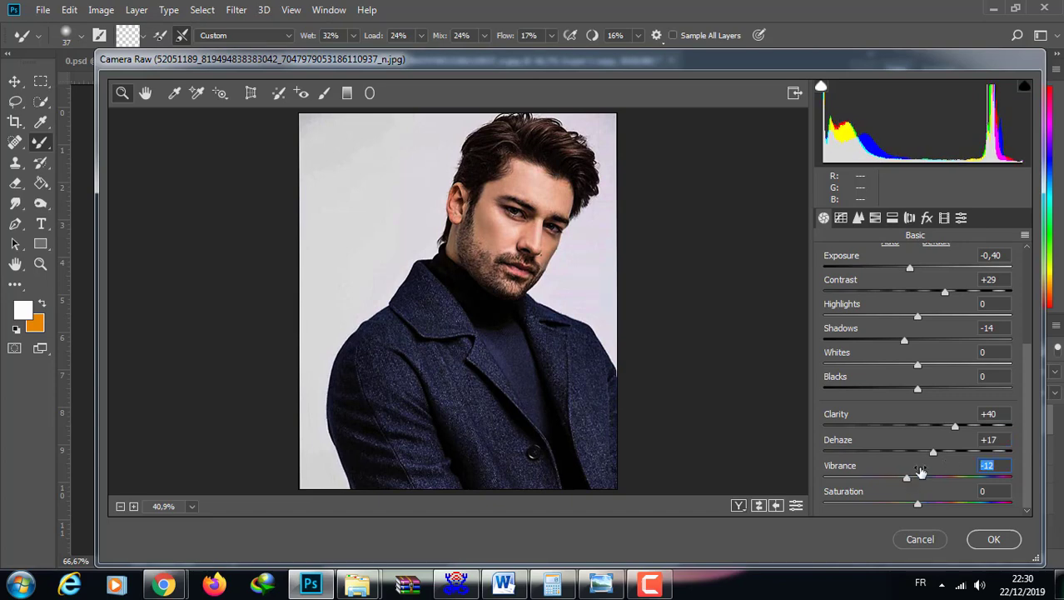
left_click_drag(918, 503, 926, 507)
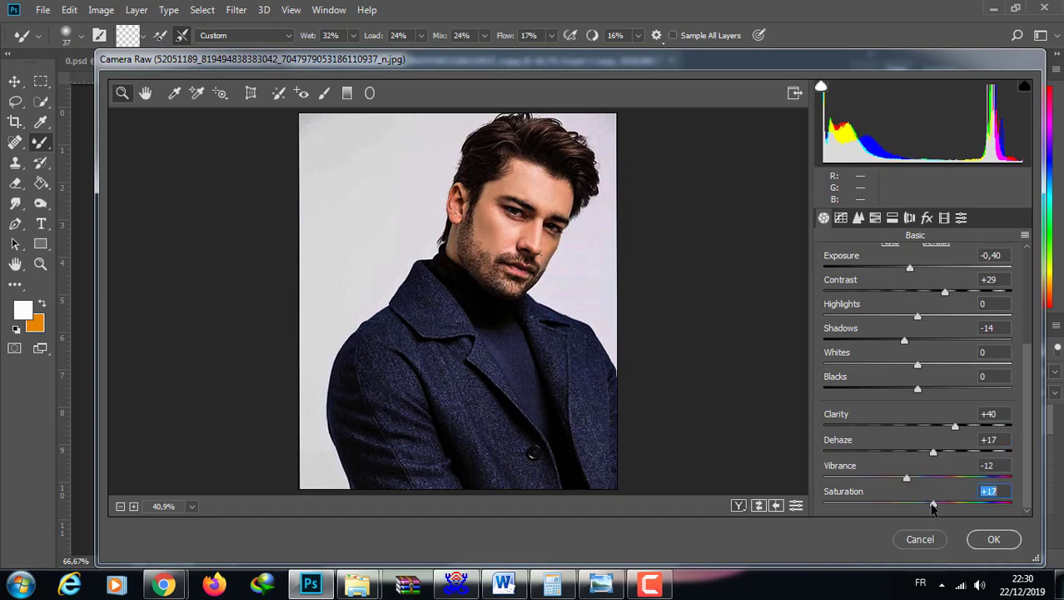
left_click(994, 540)
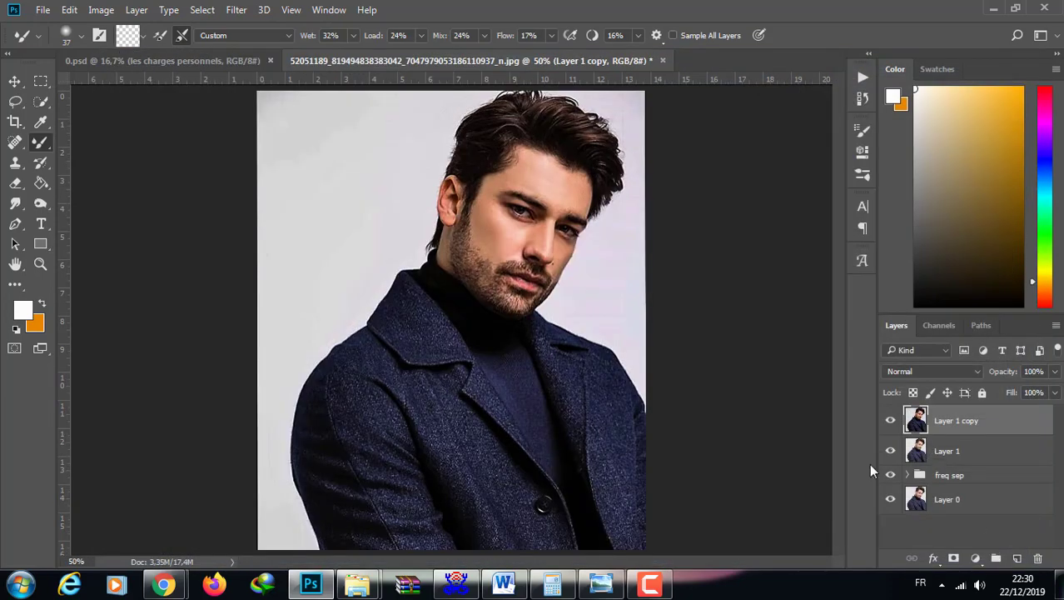
- Compare graded Layer 1 copy with the original, inspecting the face at 100% and 66.67%
left_click(891, 421)
key("ctrl+1")
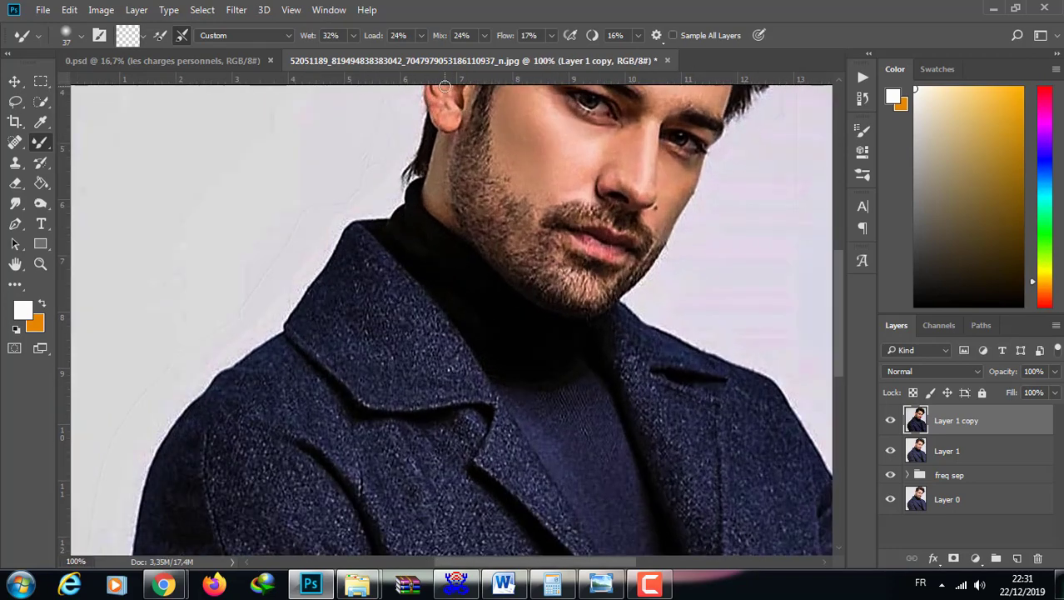
scroll(805, 243, "up", 3)
scroll(621, 240, "up", 2)
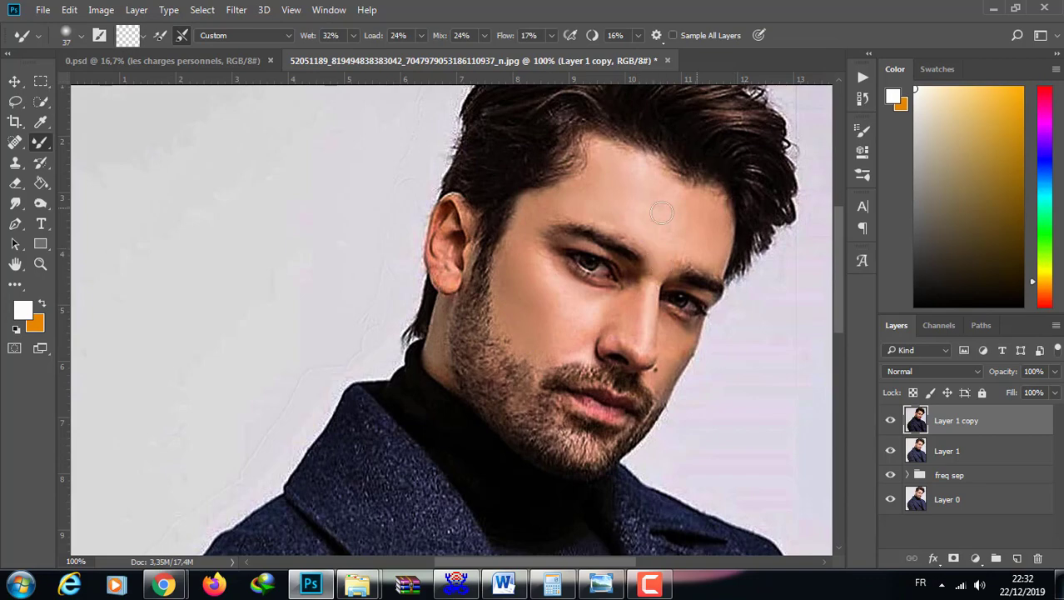
key("ctrl+minus")
key("ctrl+minus")
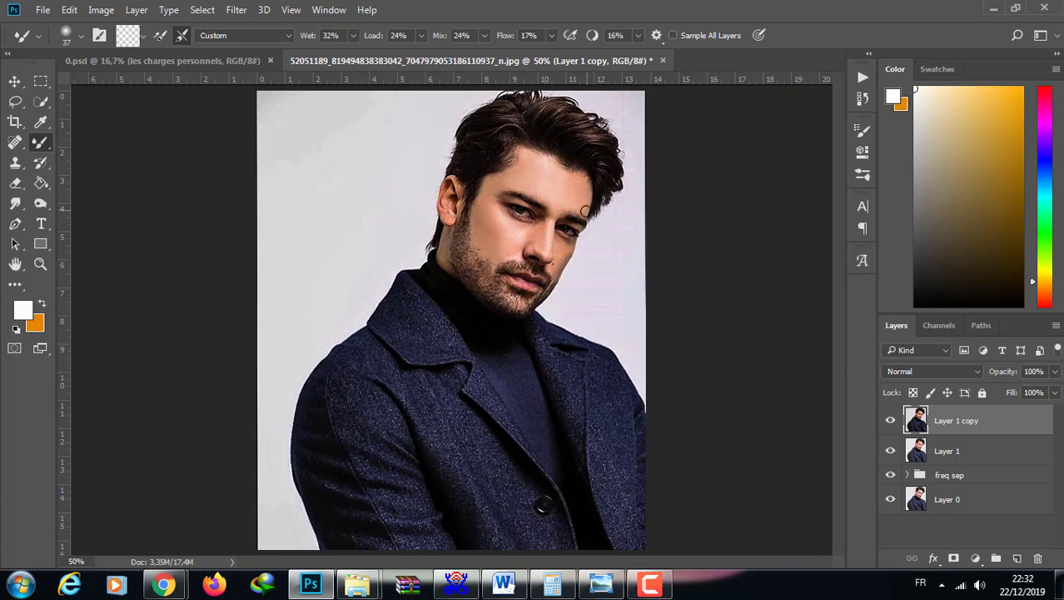
key("ctrl+plus")
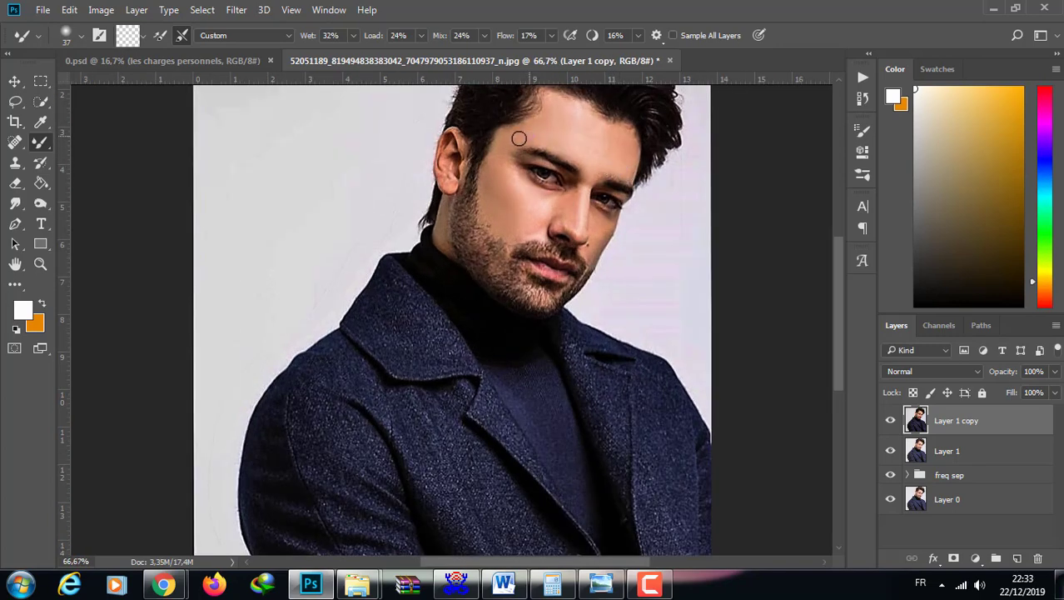
scroll(835, 260, "up", 1)
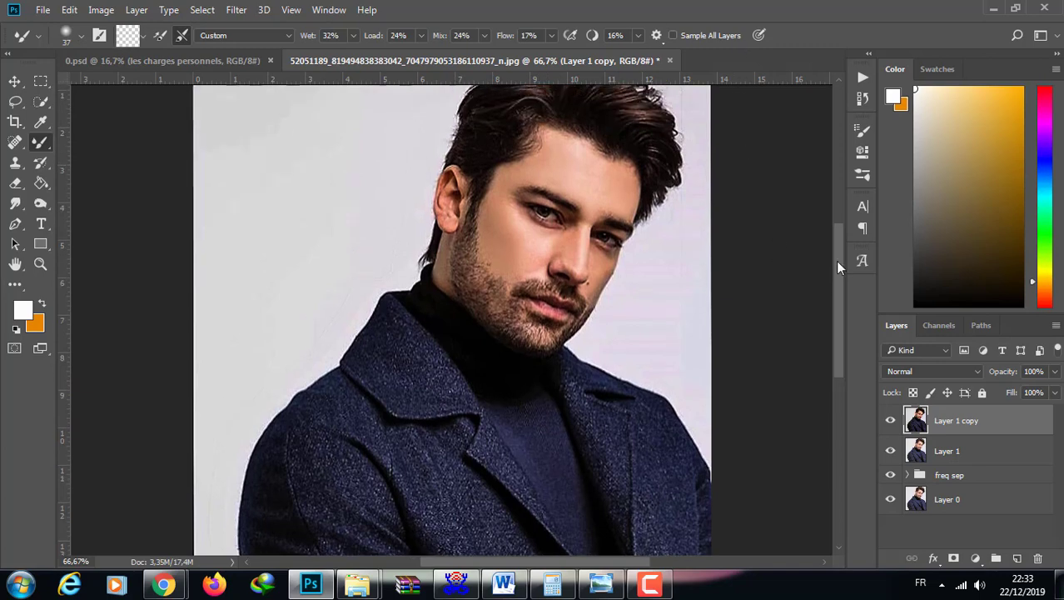
scroll(838, 258, "up", 1)
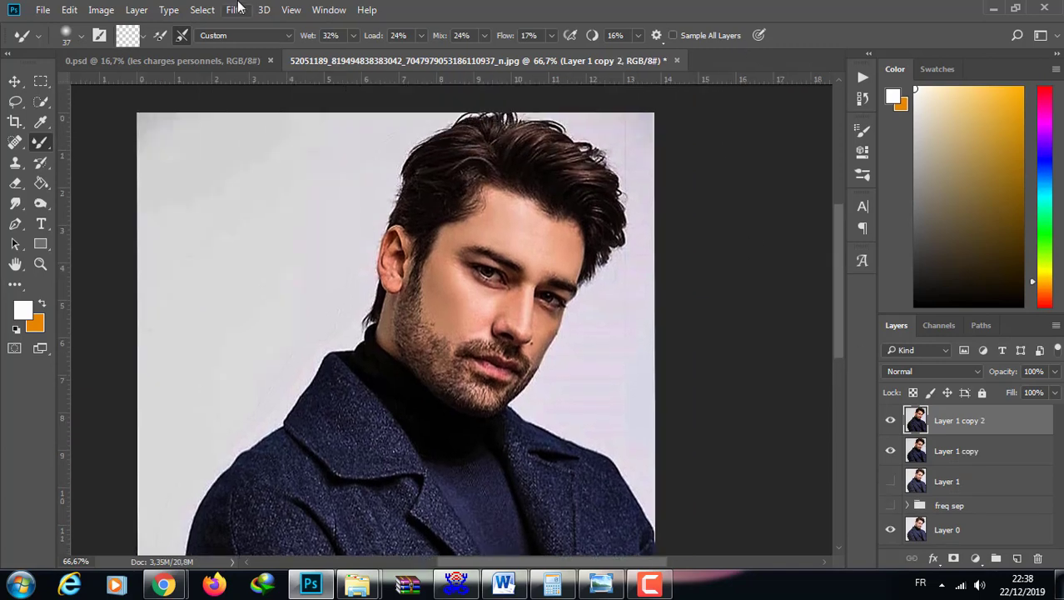
left_click(236, 10)
- Open Portraiture 3 with the Normal smoothing preset and Fine raised to +17
left_click(456, 341)
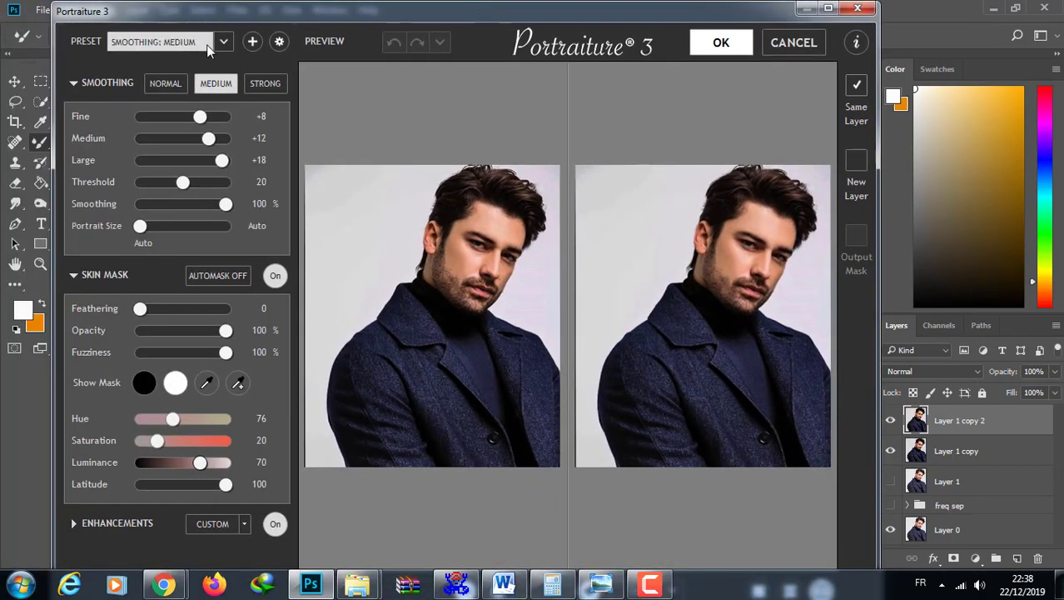
left_click(166, 38)
left_click(191, 87)
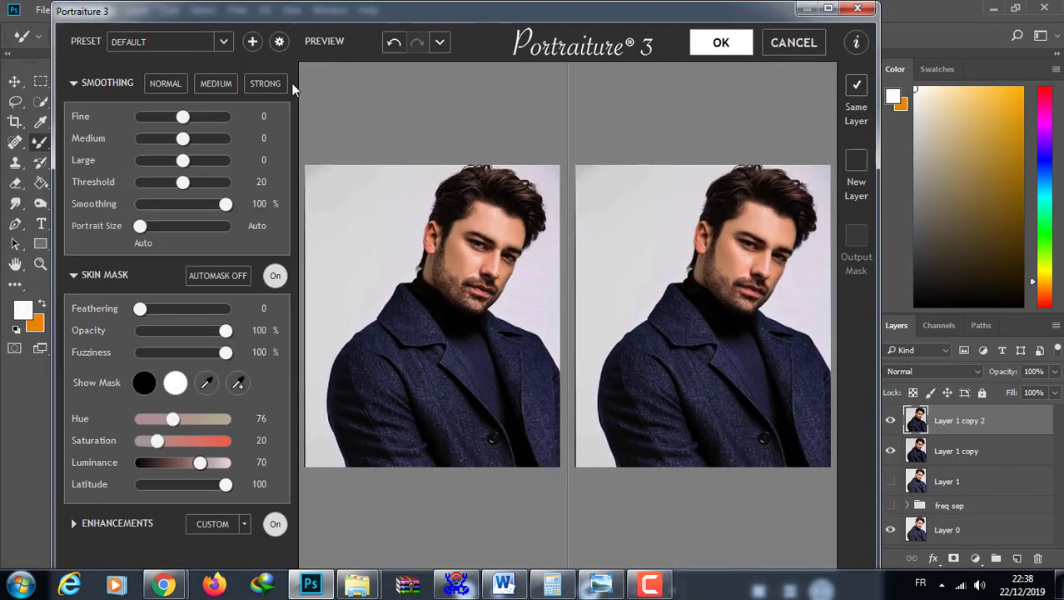
left_click(165, 83)
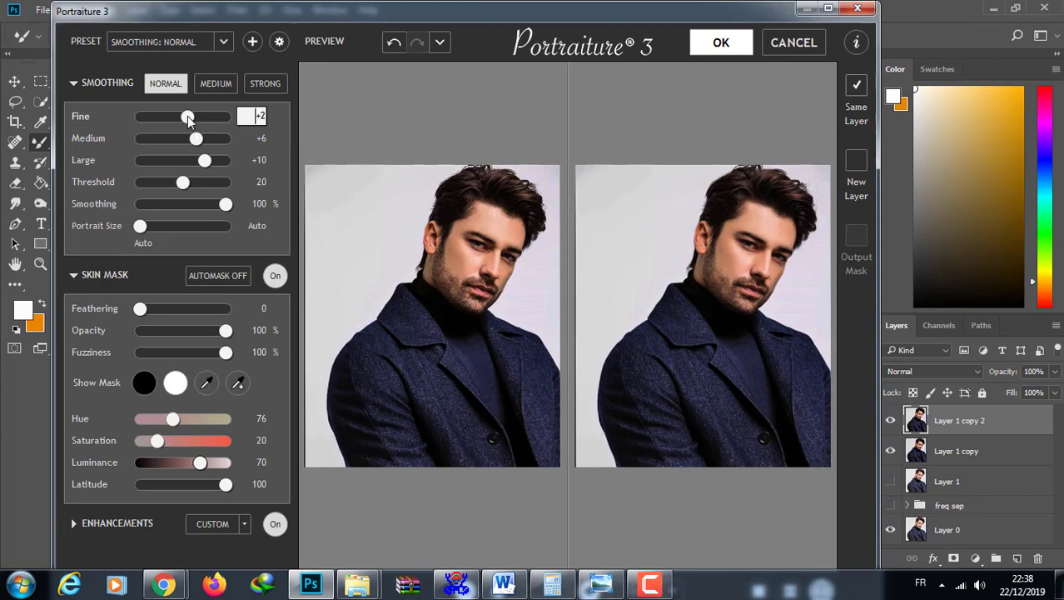
left_click_drag(189, 119, 221, 117)
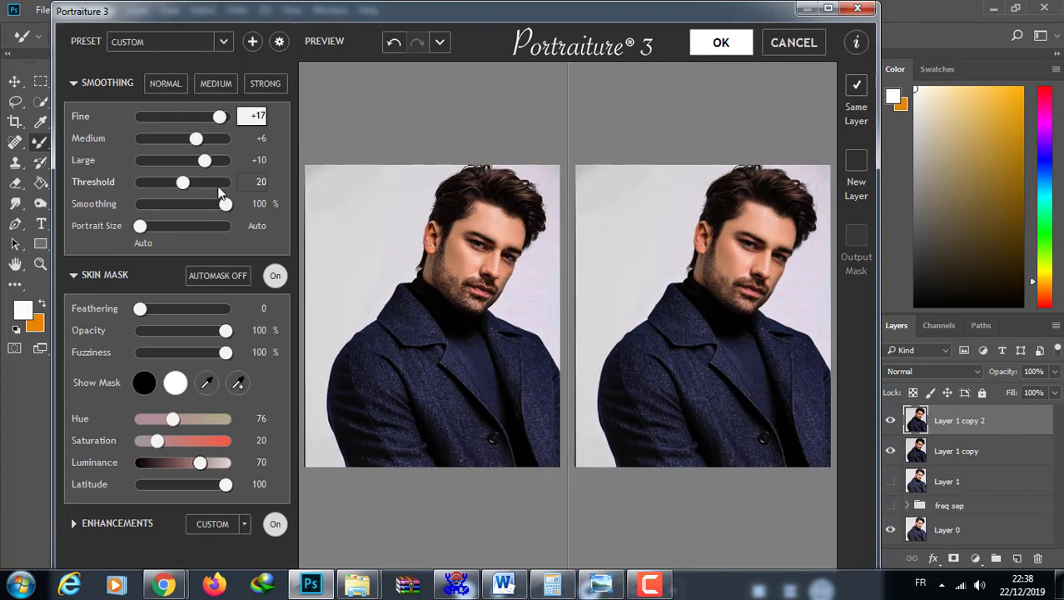
- Build the skin mask by sampling the face and forehead skin tone and lowering Luminance
left_click(206, 382)
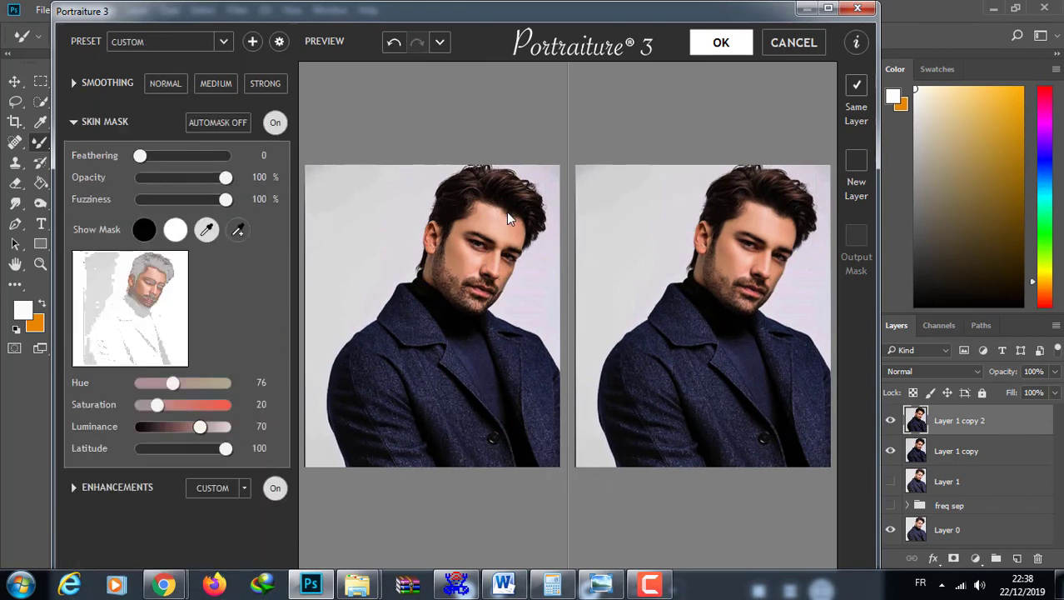
left_click(458, 248)
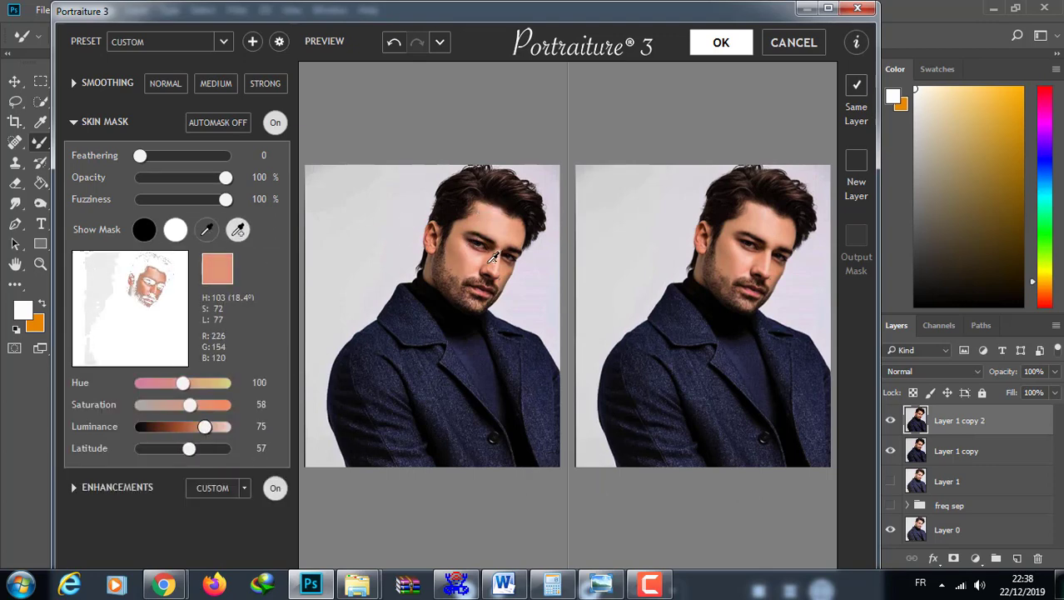
left_click_drag(218, 425, 183, 425)
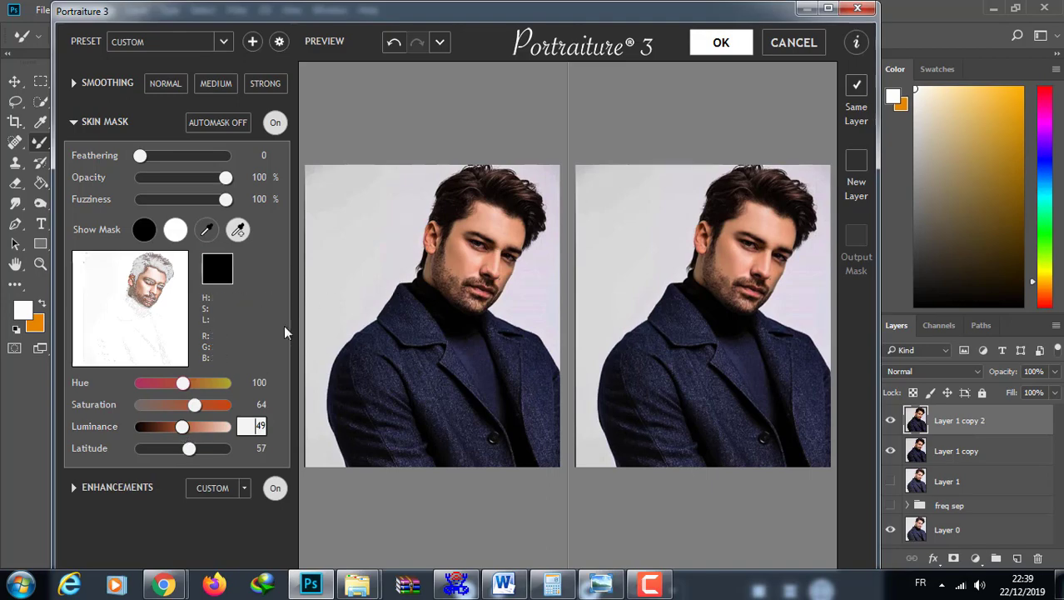
left_click(487, 233)
left_click(490, 215)
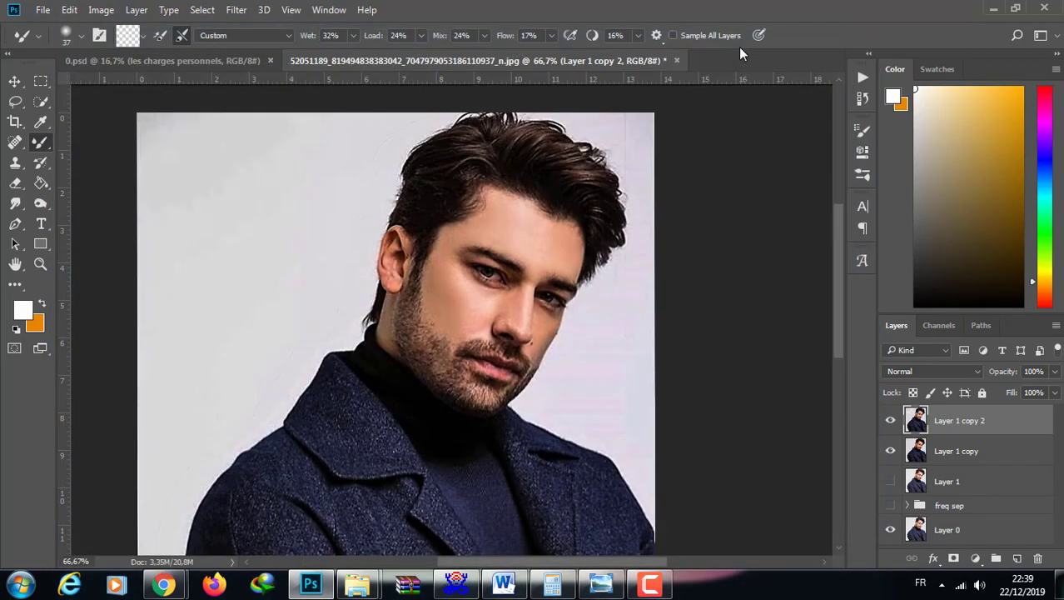
- Compare smoothed Layer 1 copy 2 against the original at 50%, then add a white layer mask
key("ctrl+plus")
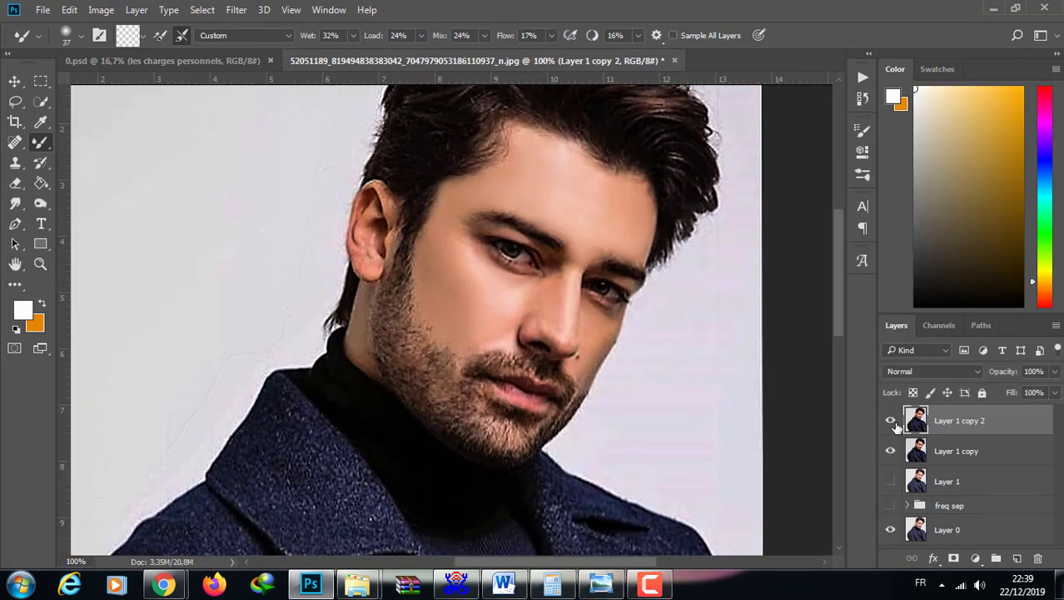
key("ctrl+minus")
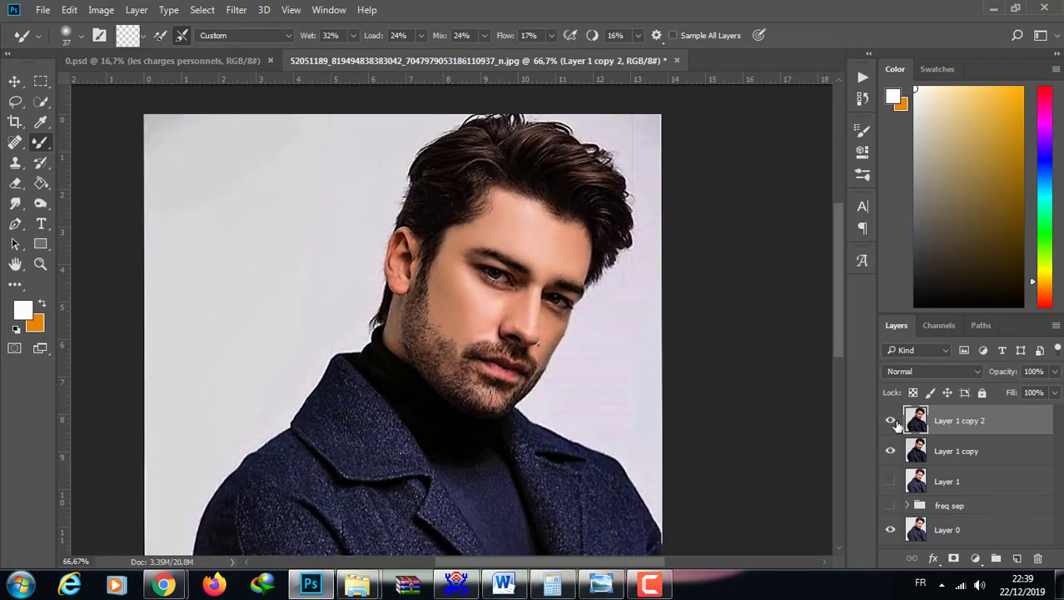
key("ctrl+minus")
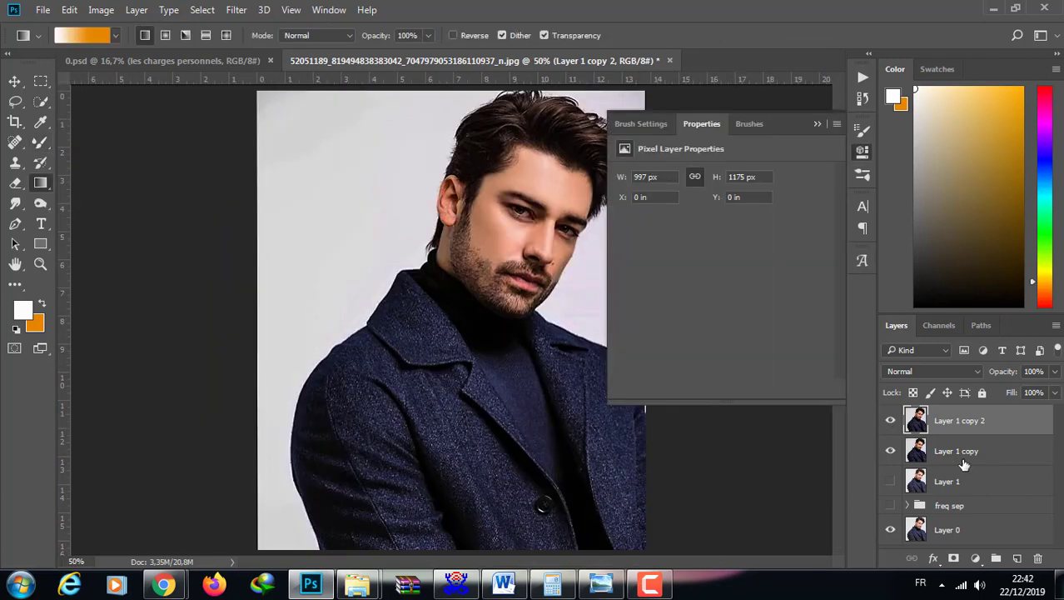
left_click(891, 422)
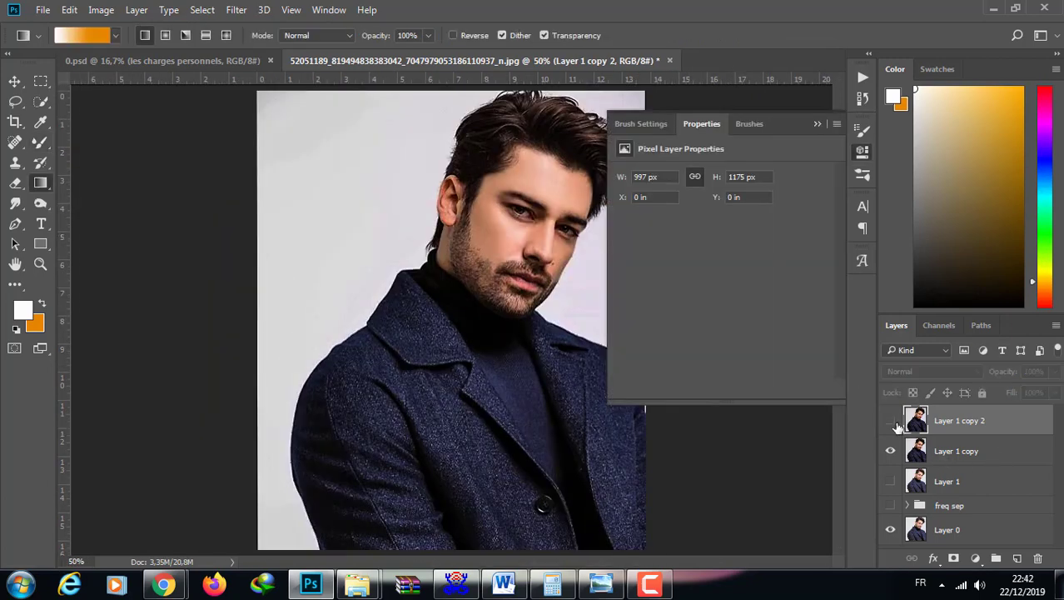
left_click(892, 421)
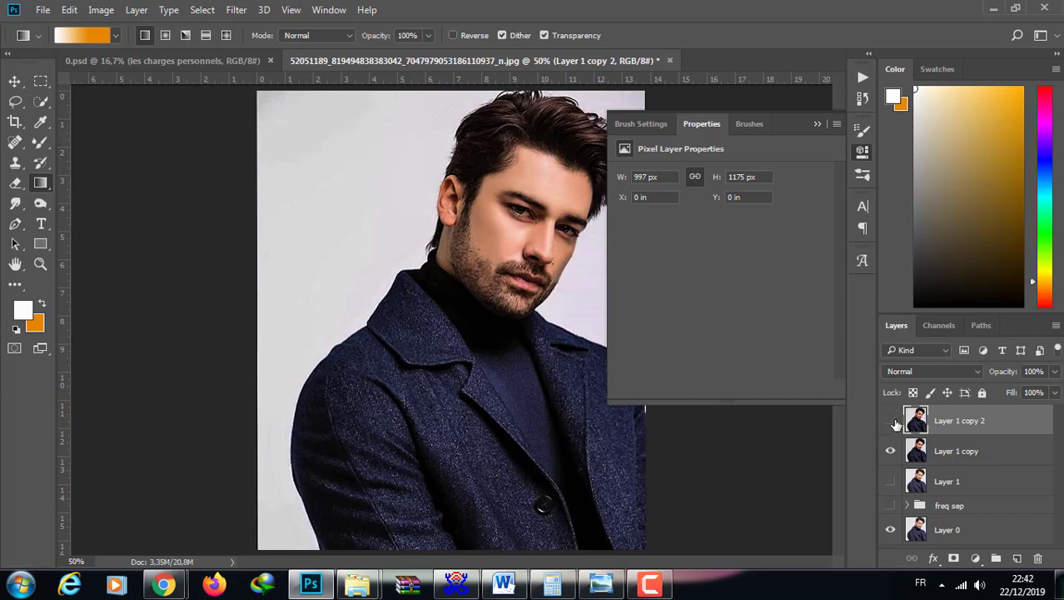
left_click(891, 422)
left_click(891, 422)
left_click(891, 422)
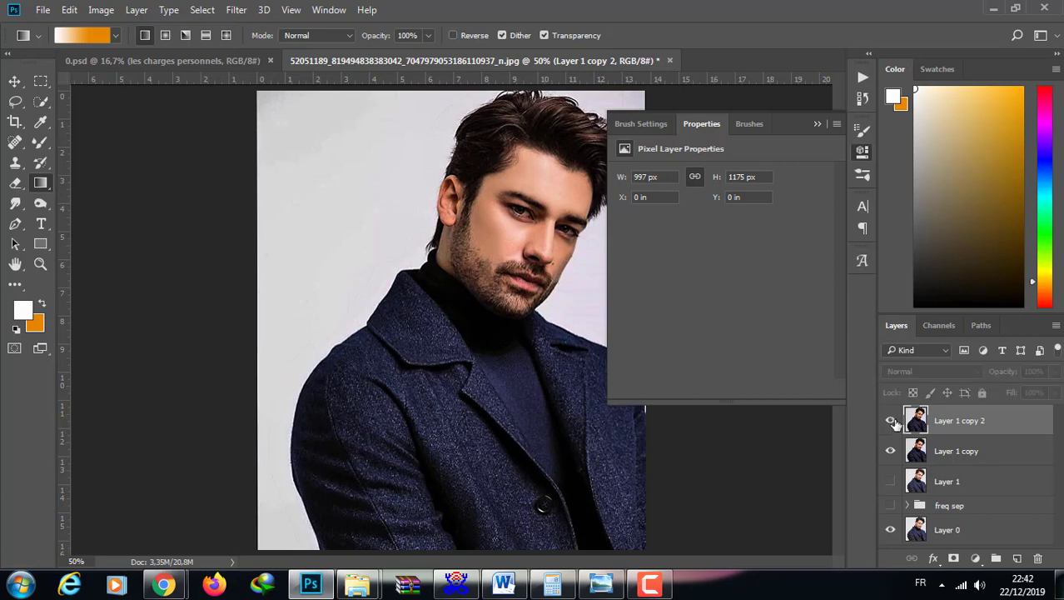
left_click(955, 558)
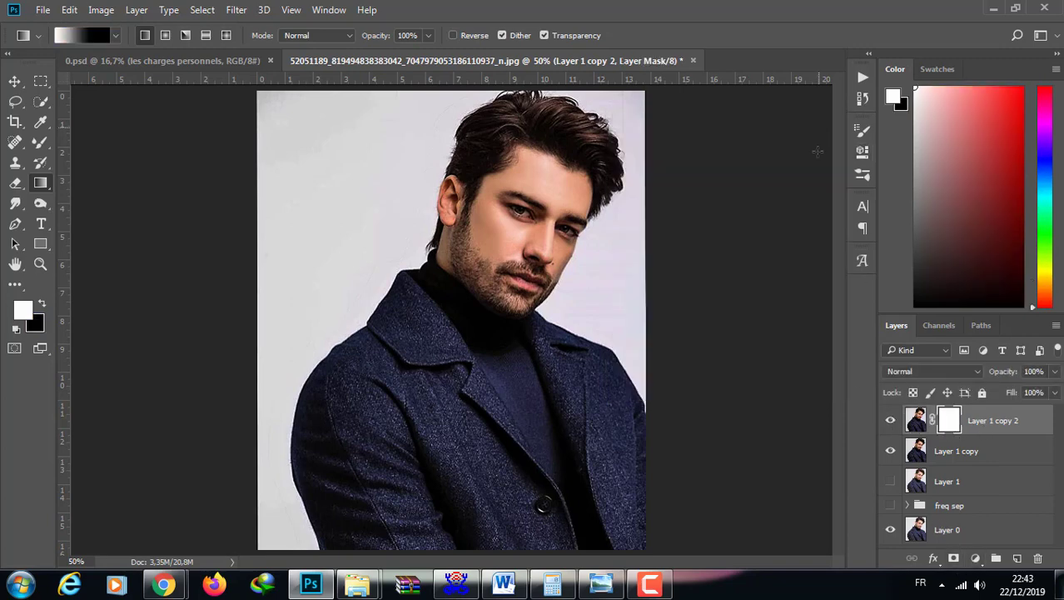
- Paint black on Layer 1 copy 2's mask to remove the smoothing from the eye
key("ctrl+plus")
key("ctrl+plus")
left_click_drag(841, 274, 837, 231)
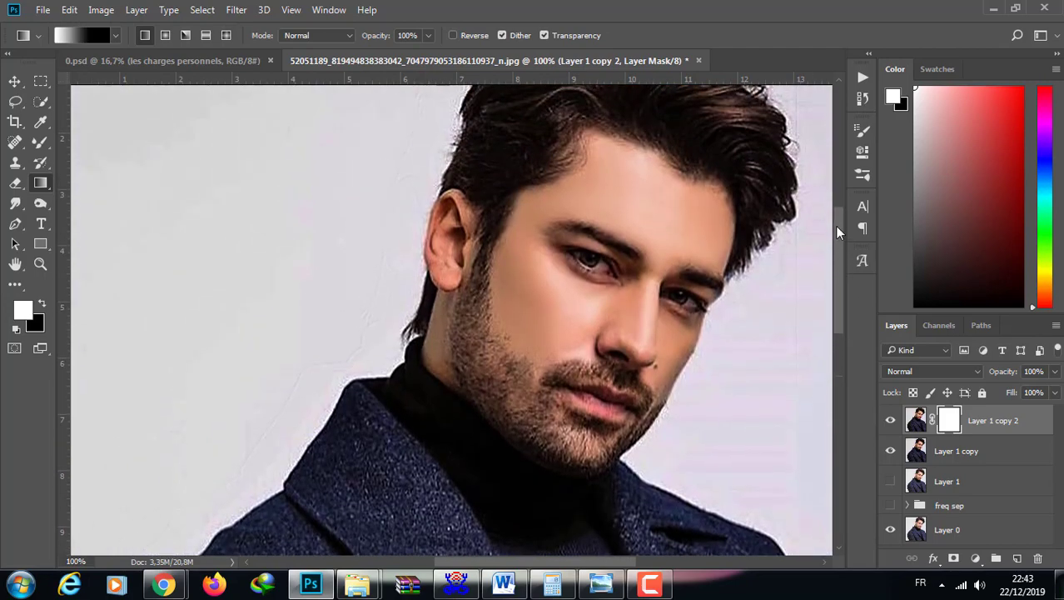
left_click(41, 140)
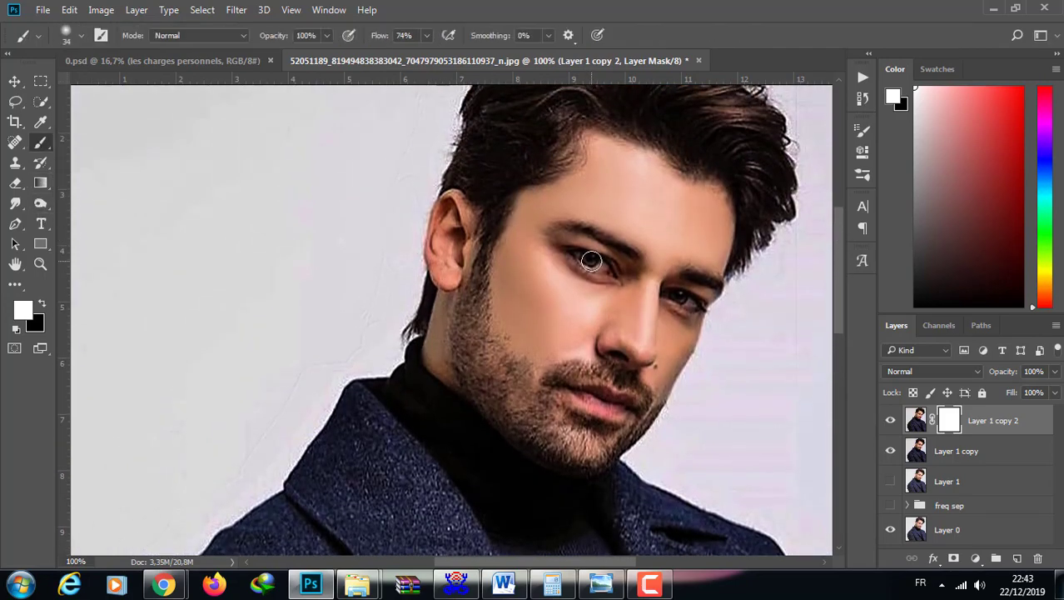
left_click(45, 302)
mouse_move(599, 264)
left_mouse_down()
mouse_move(567, 248)
mouse_move(601, 270)
mouse_move(632, 254)
mouse_move(611, 222)
mouse_move(710, 280)
mouse_move(654, 254)
left_mouse_up()
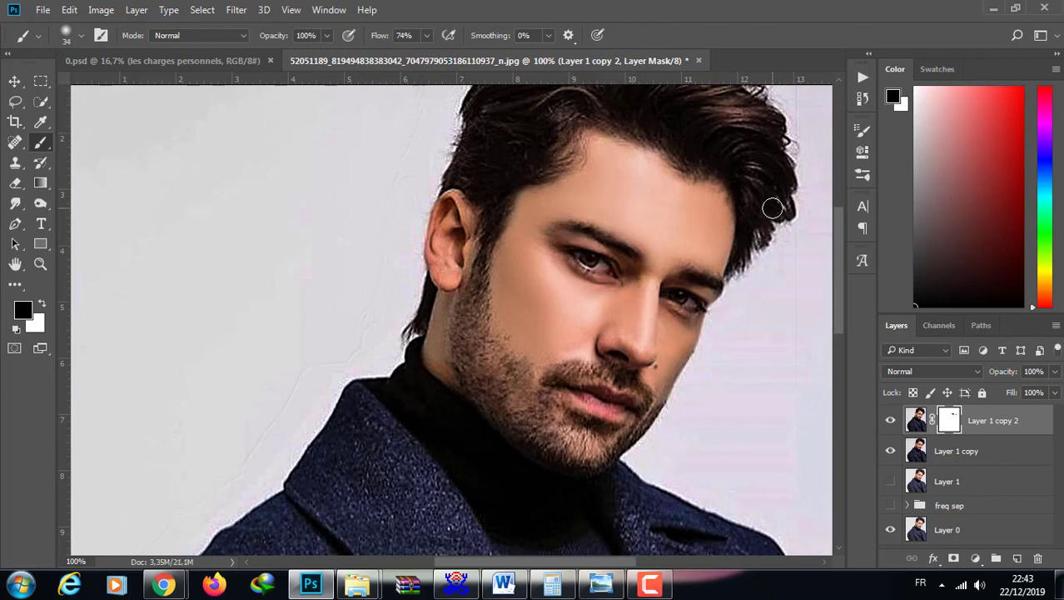
scroll(840, 225, "up", 2)
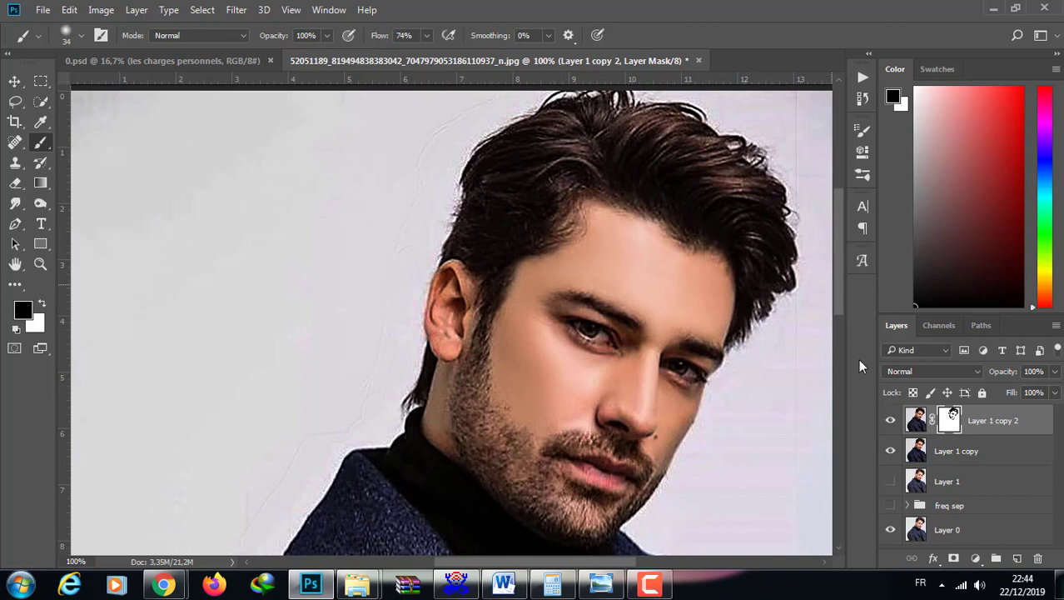
- Toggle Layer 1 copy 2 and Layer 2 visibility to compare before and after
left_click(890, 421)
left_click_drag(840, 315, 840, 328)
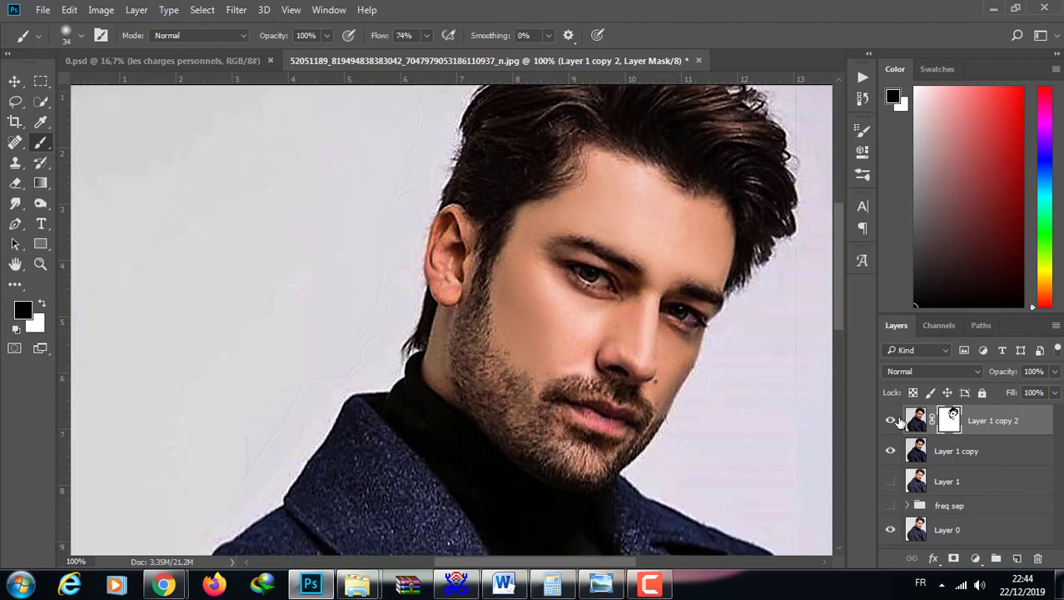
left_click(897, 422)
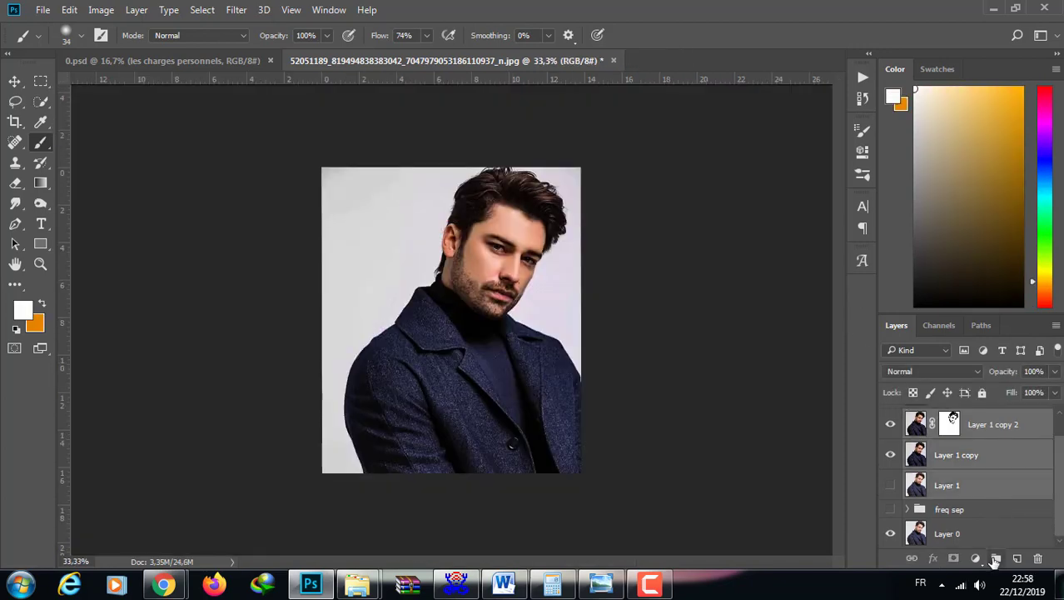
left_click(996, 558)
left_click(890, 420)
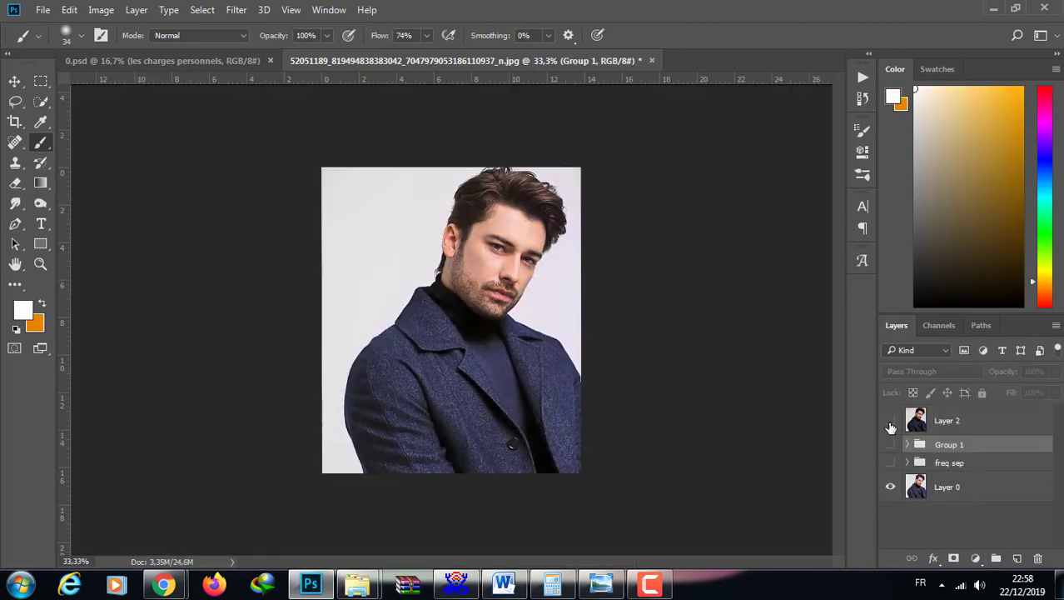
key("ctrl+plus")
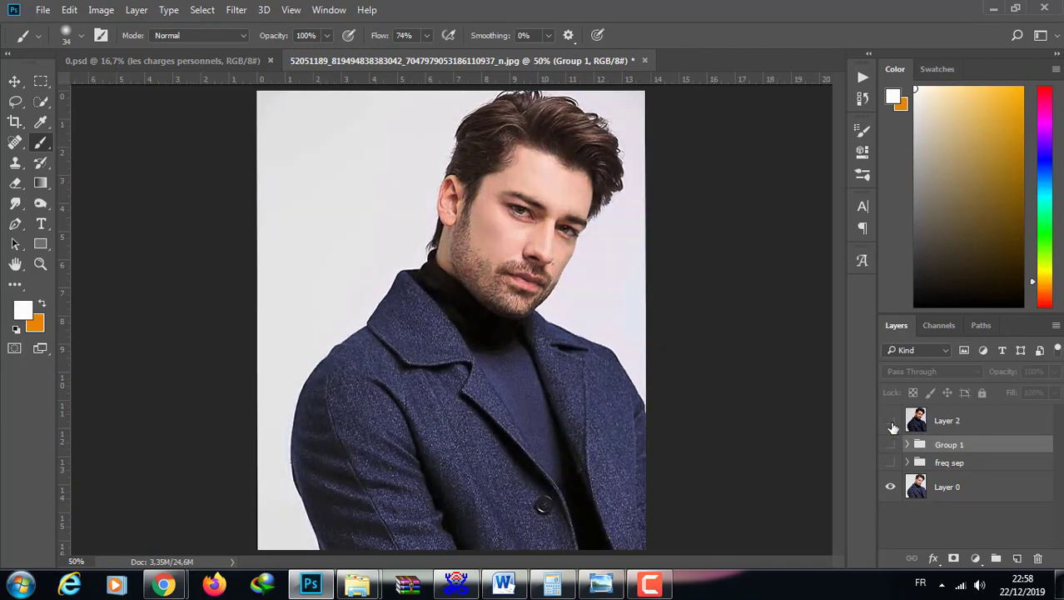
left_click(891, 420)
- Add a Selective Color adjustment layer above Layer 2
left_click(958, 420)
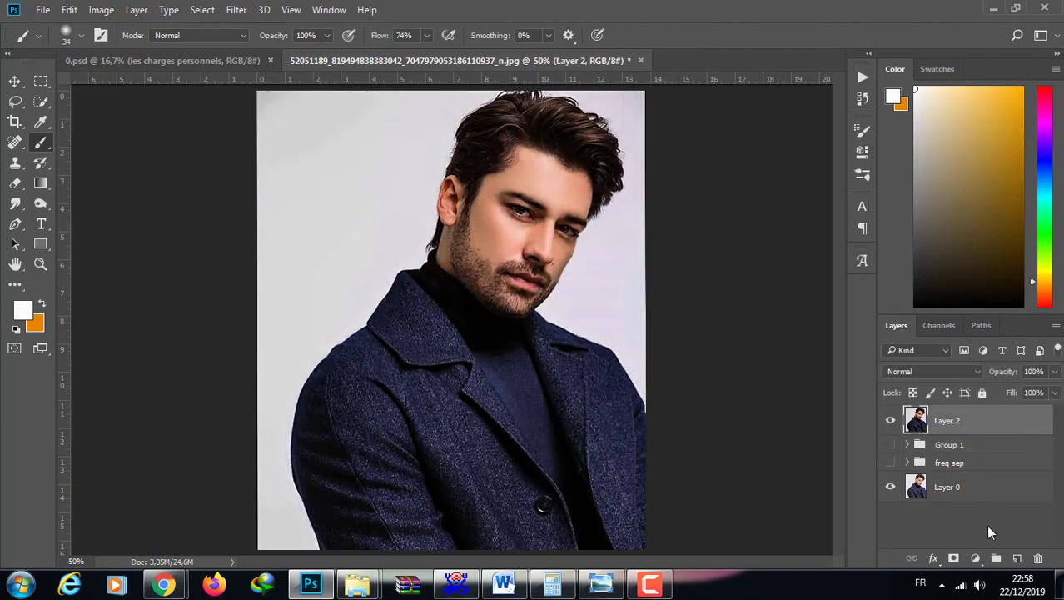
left_click(975, 558)
left_click(949, 538)
- Set Selective Color Reds to Cyan +33, Magenta +8, Yellow -8, Black +1 and compare
left_click_drag(721, 225, 743, 226)
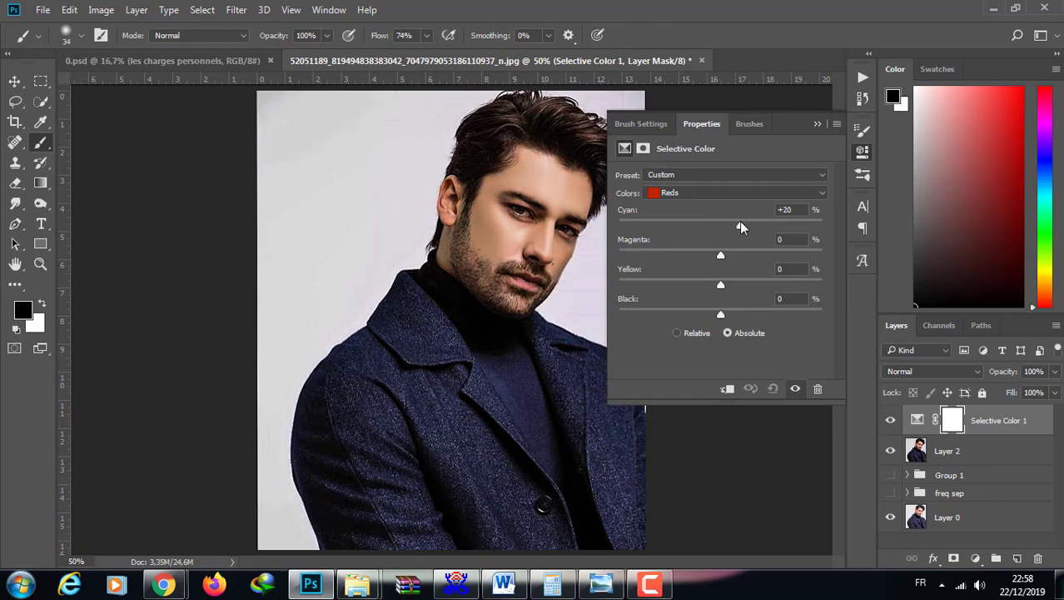
mouse_move(720, 254)
left_mouse_down()
mouse_move(696, 313)
mouse_move(731, 313)
mouse_move(694, 321)
left_mouse_up()
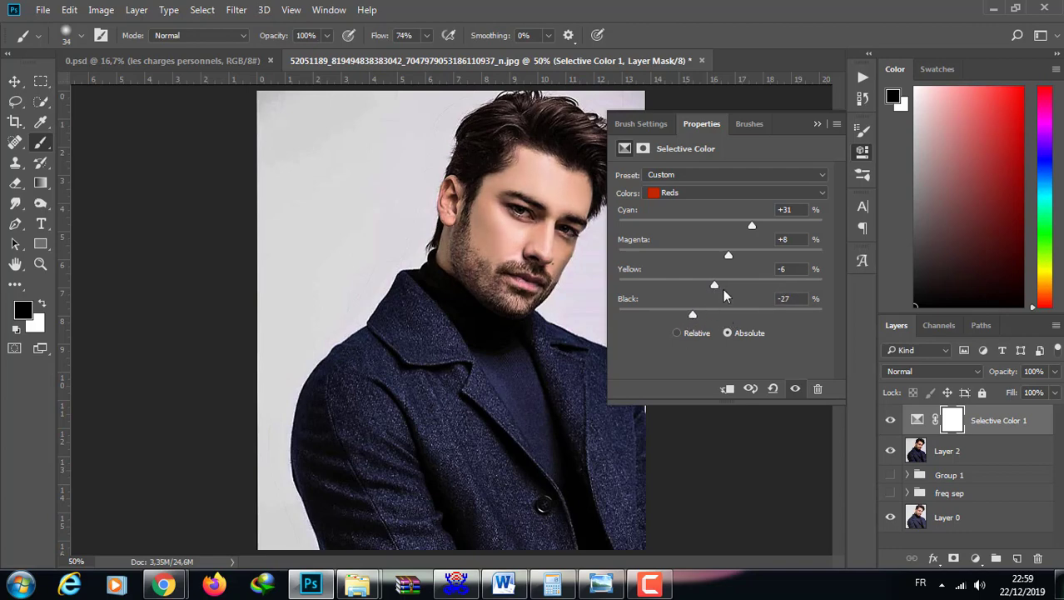
left_click_drag(709, 284, 712, 285)
left_click_drag(756, 225, 753, 225)
left_click_drag(682, 315, 708, 316)
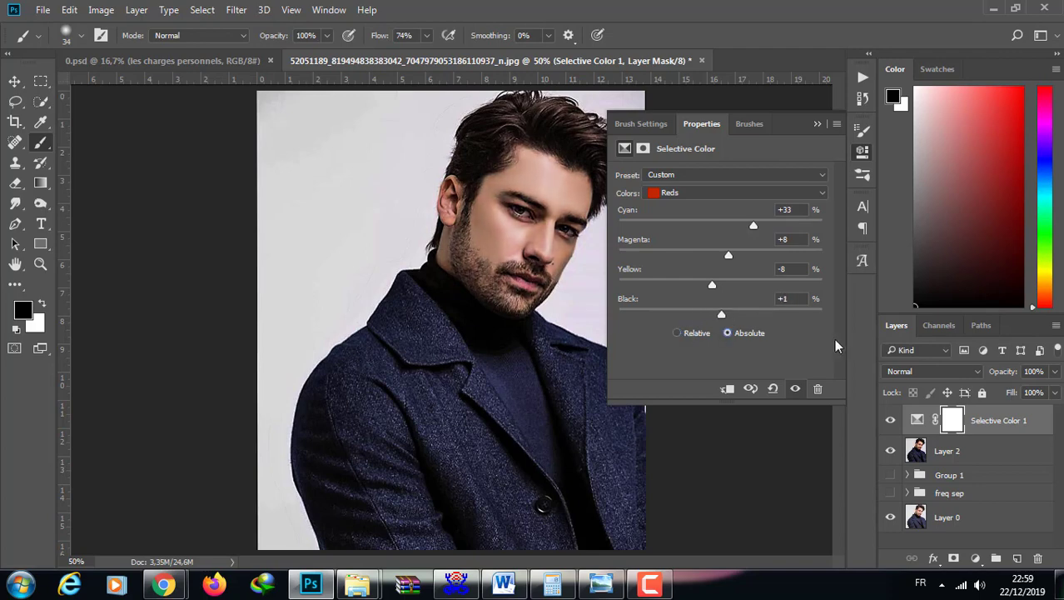
left_click(890, 421)
left_click(891, 421)
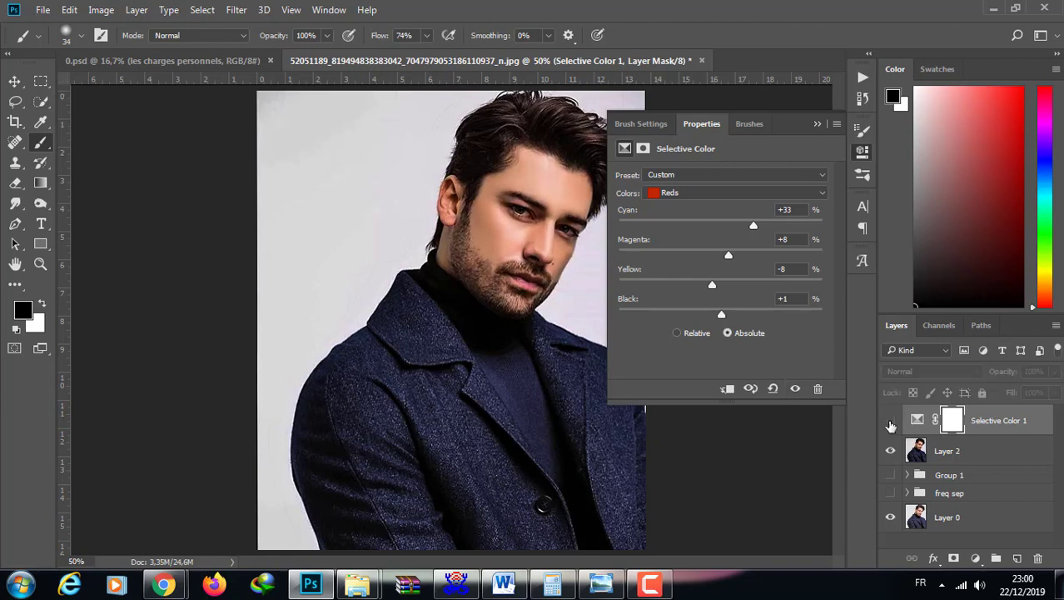
left_click(890, 421)
left_click(817, 125)
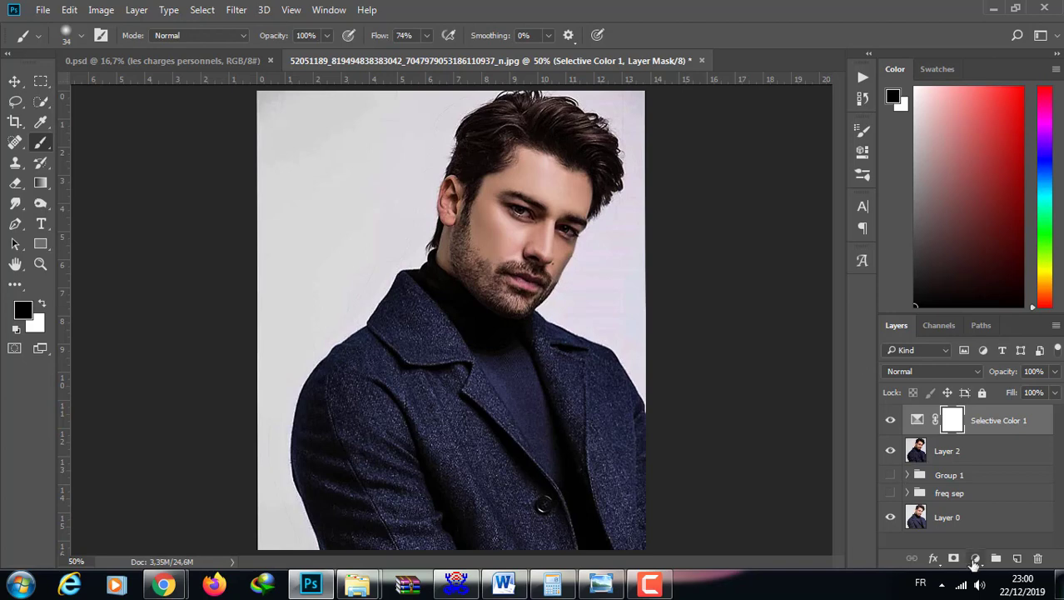
- Add a Brightness/Contrast adjustment layer with Brightness 12 and Contrast 30
left_click(976, 558)
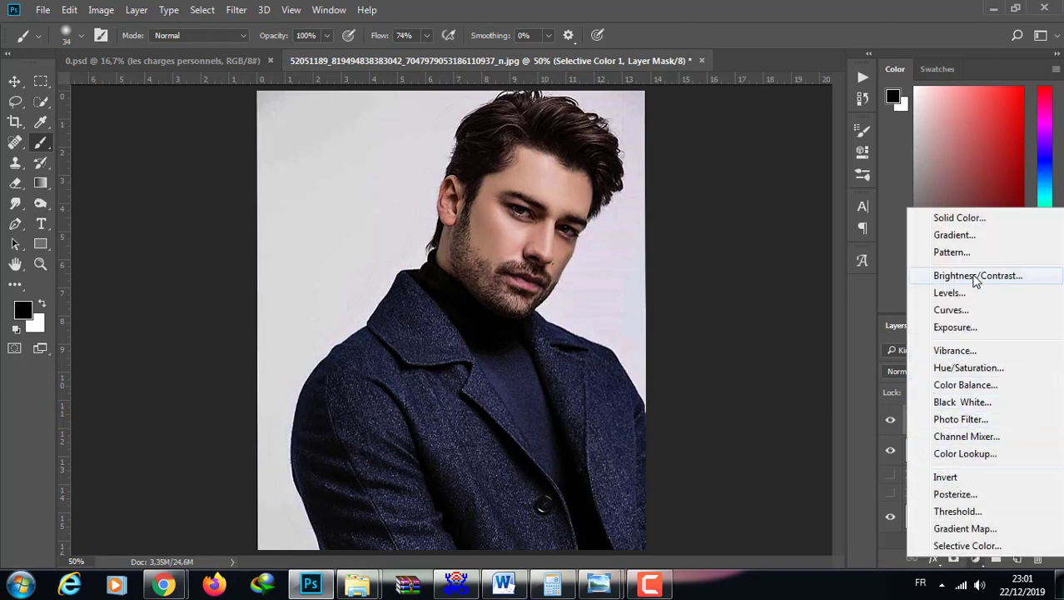
left_click(976, 276)
left_click_drag(718, 211, 730, 210)
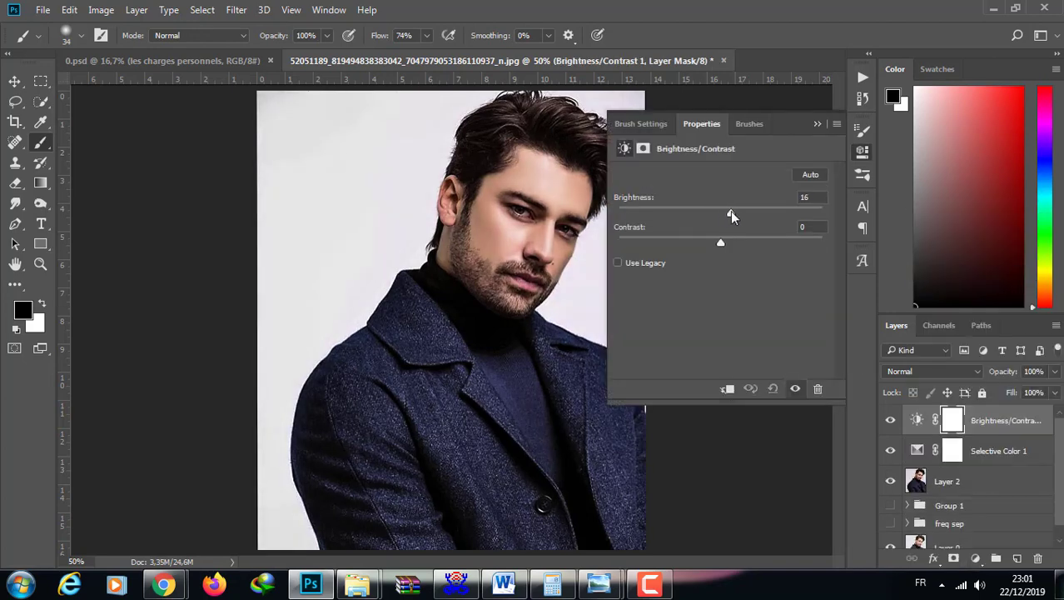
mouse_move(664, 244)
left_mouse_down()
mouse_move(758, 245)
mouse_move(728, 214)
left_mouse_up()
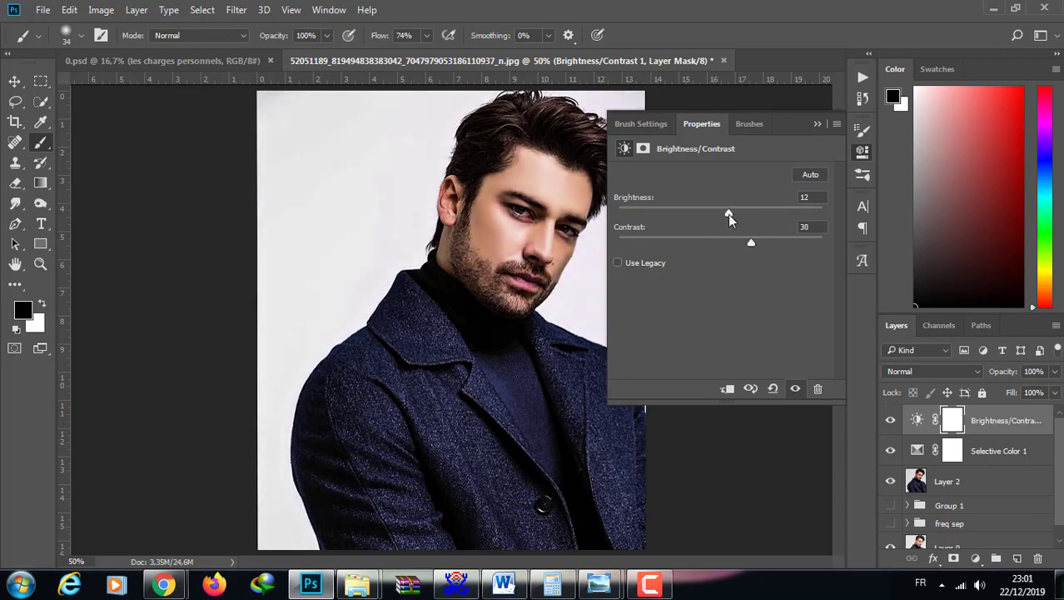
- Raise Black in the Selective Color Reds to +13, then add an empty layer on top
left_click(916, 451)
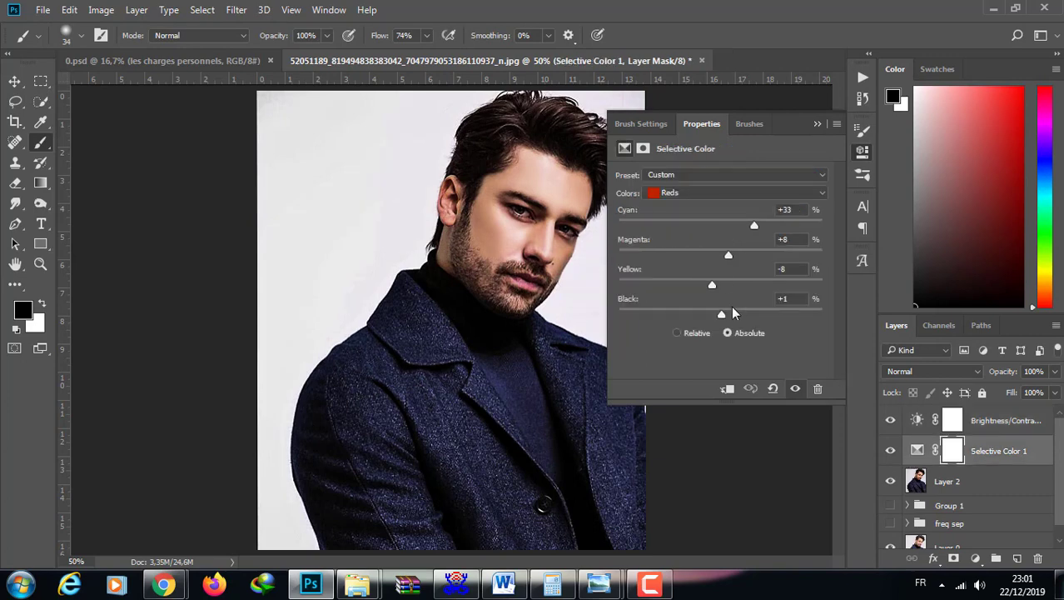
mouse_move(736, 313)
left_mouse_down()
mouse_move(721, 314)
mouse_move(732, 315)
left_mouse_up()
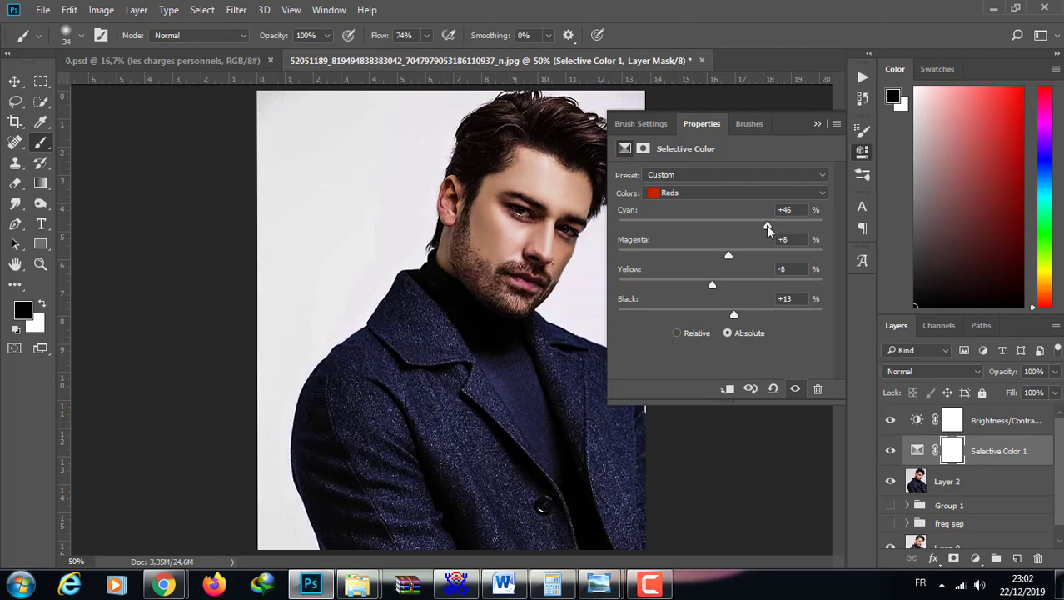
left_click(817, 123)
left_click(991, 425)
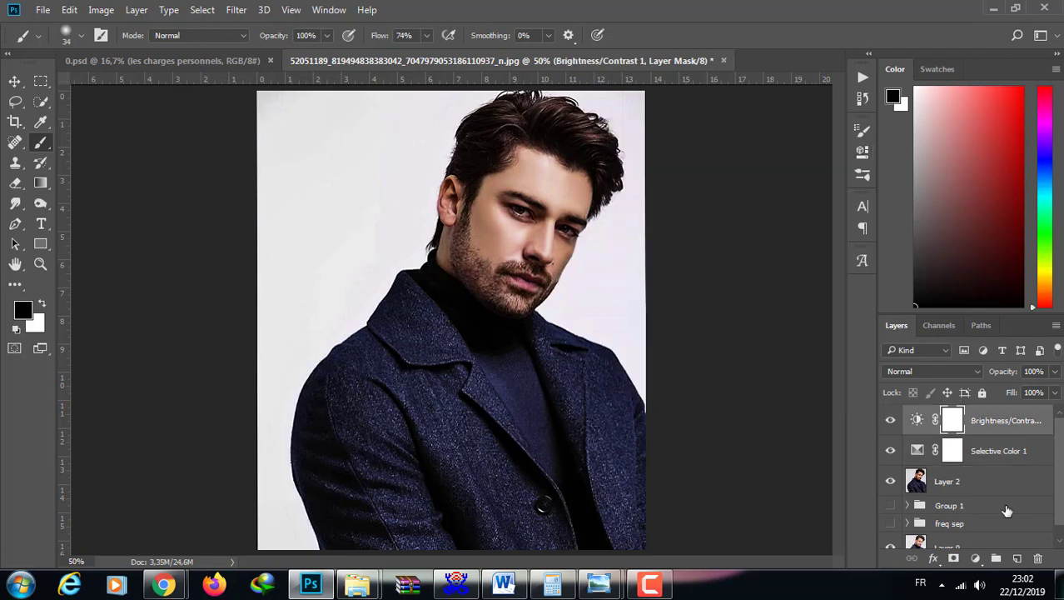
left_click(1018, 558)
- Fill the new layer with 50% gray and set its blend mode to Overlay
key("shift+F5")
key("Return")
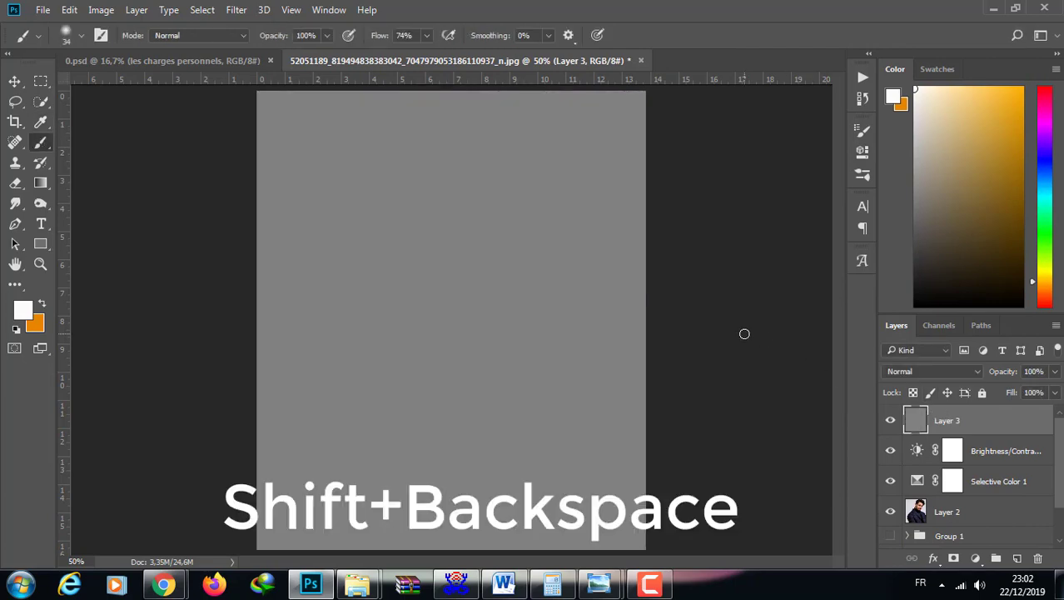
left_click(916, 371)
left_click(909, 215)
left_click(924, 371)
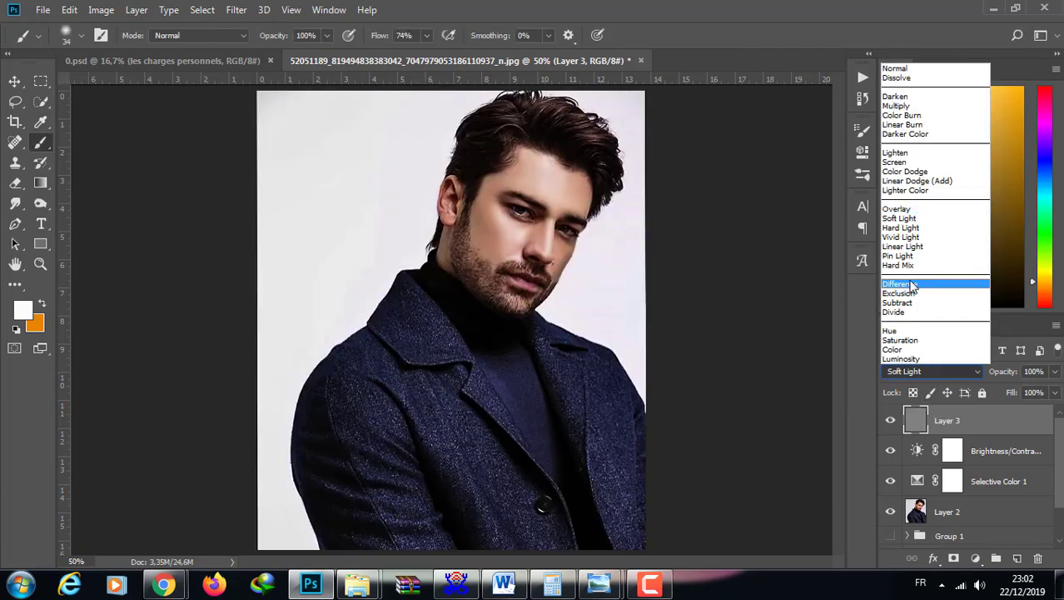
left_click(919, 209)
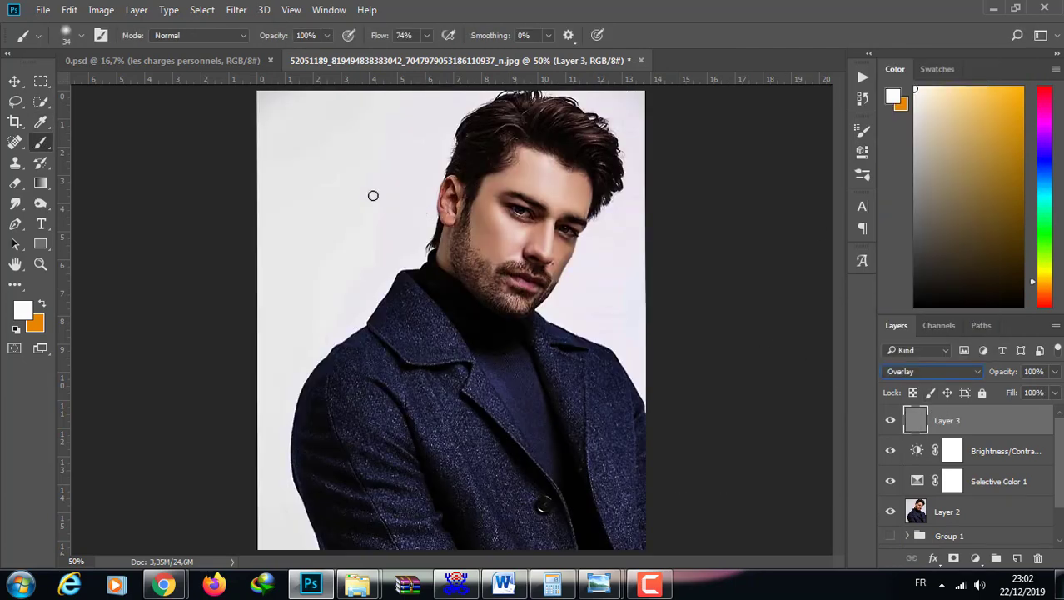
- Dodge the cheek and beard area, then lower dodge exposure to 5%
key("ctrl+plus")
scroll(837, 242, "up", 2)
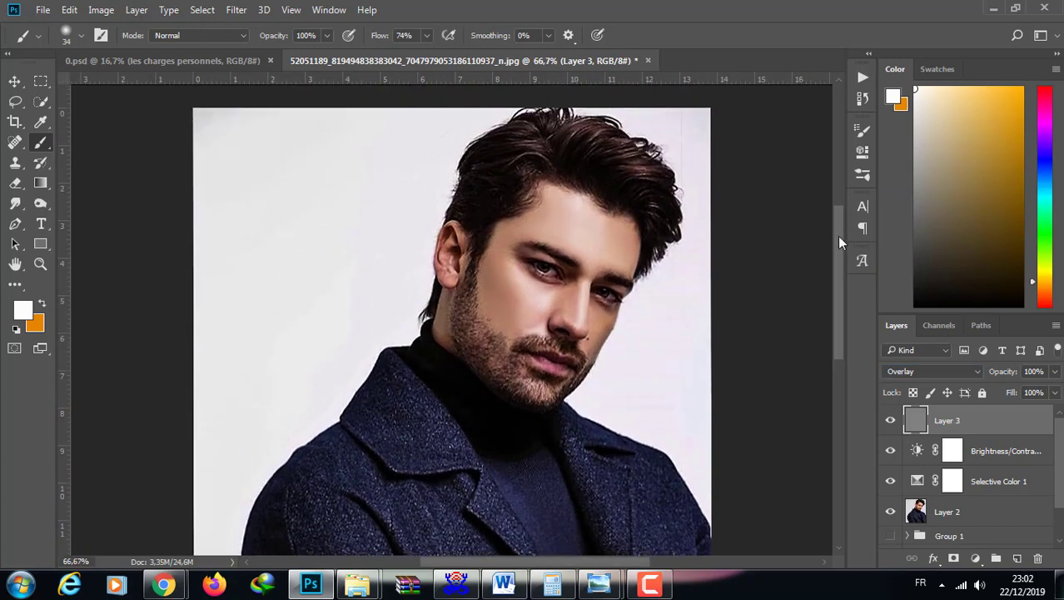
scroll(839, 242, "up", 1)
key("ctrl+plus")
right_click(41, 203)
left_click(100, 202)
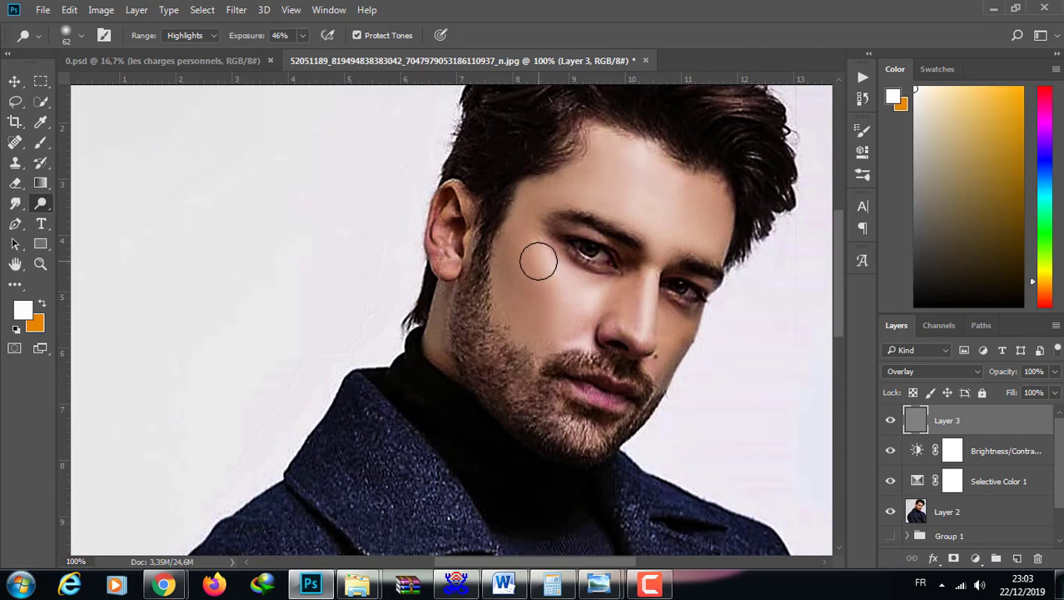
mouse_move(542, 257)
left_mouse_down()
mouse_move(547, 352)
mouse_move(543, 221)
left_mouse_up()
left_click_drag(302, 35, 274, 54)
left_click(549, 278)
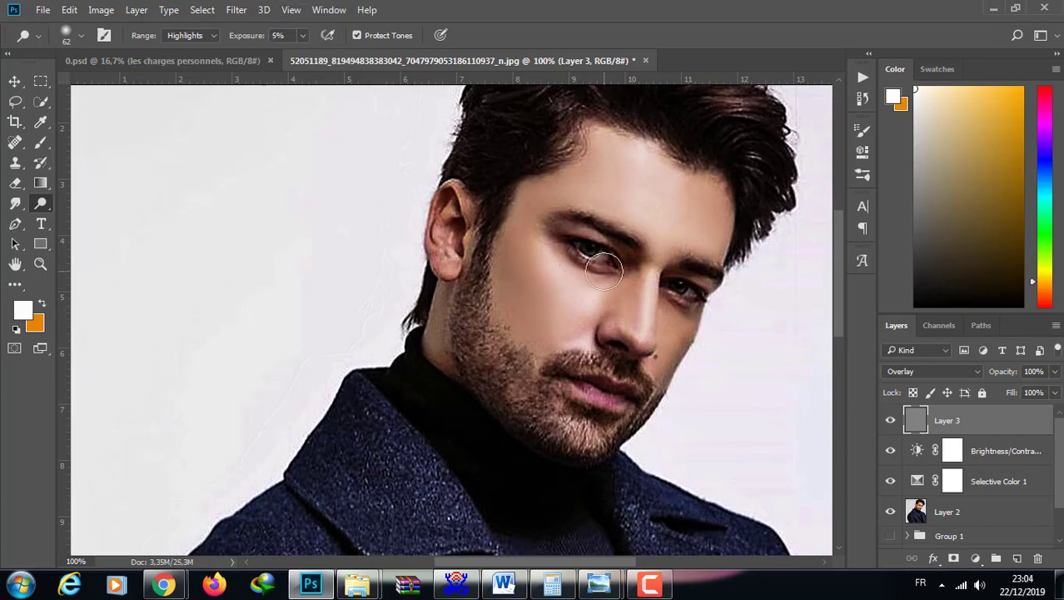
- At 200% zoom, set the dodge brush to 12 px and exposure to 10%
key("ctrl+plus")
scroll(589, 542, "right", 5)
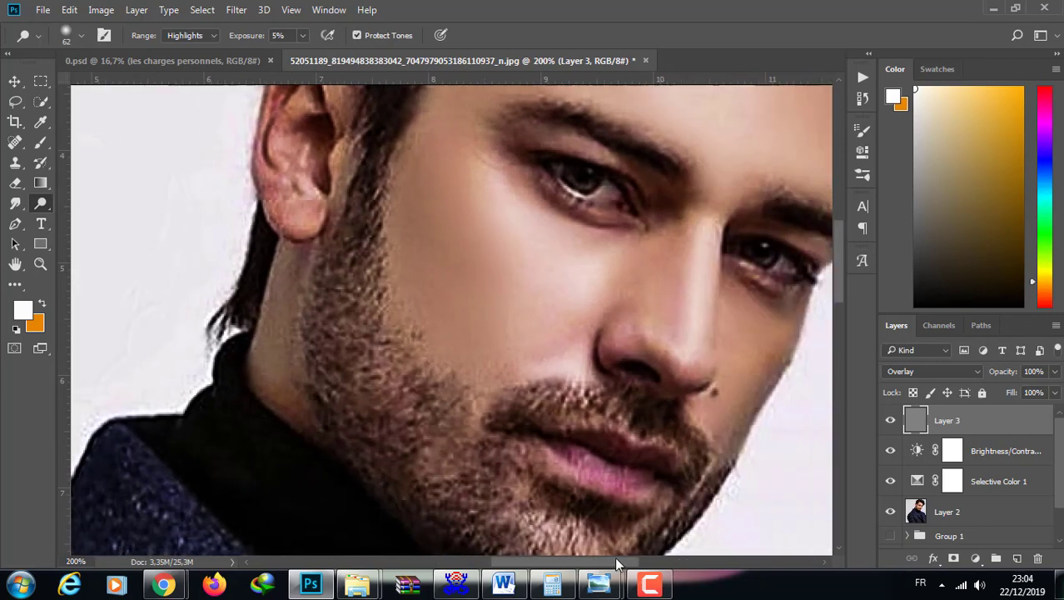
left_click(80, 35)
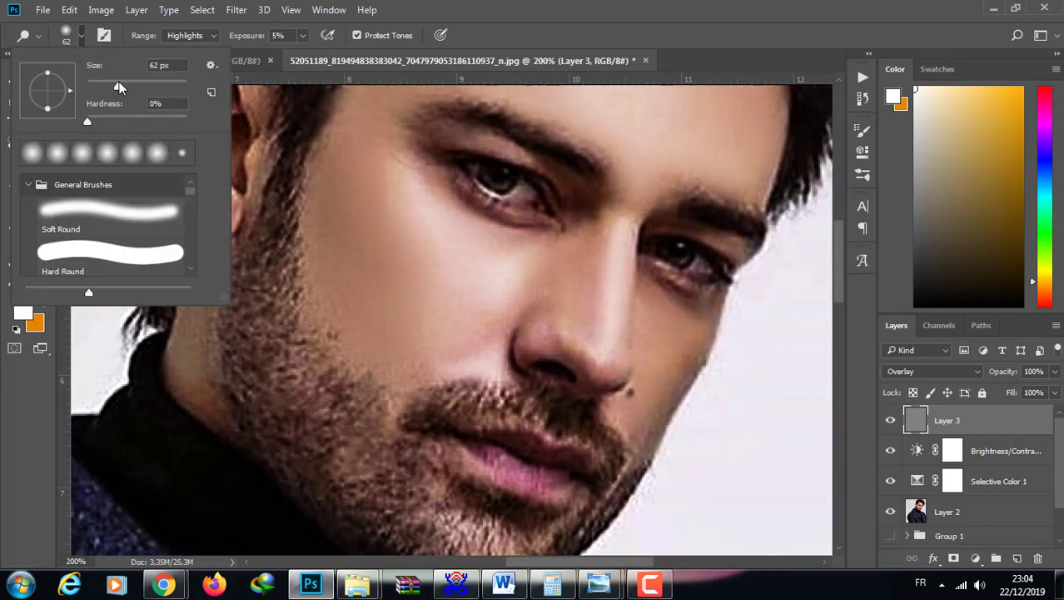
left_click_drag(119, 82, 98, 85)
key("Return")
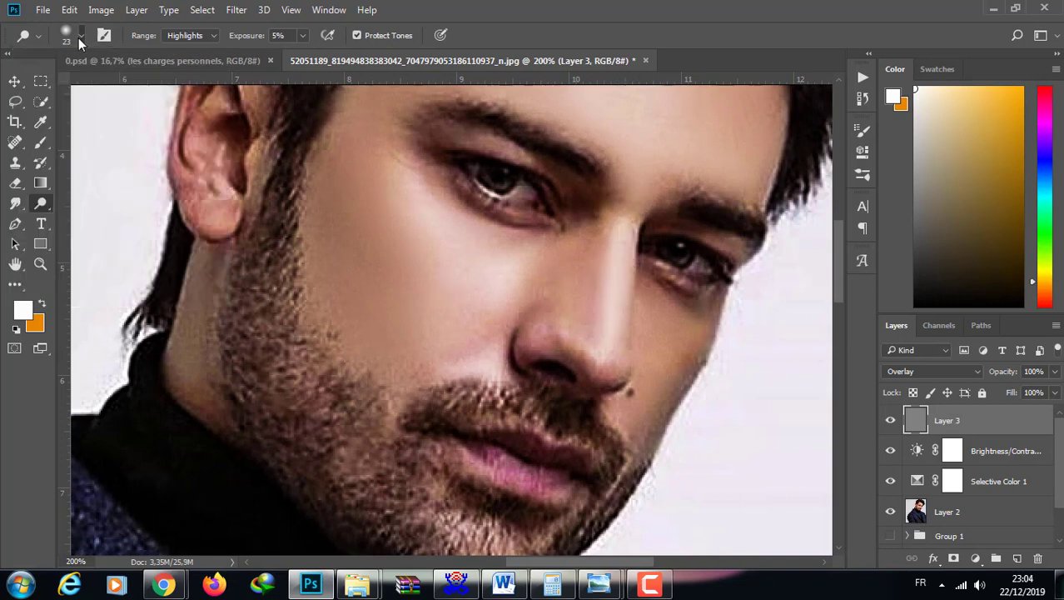
left_click(80, 35)
type("12")
key("Return")
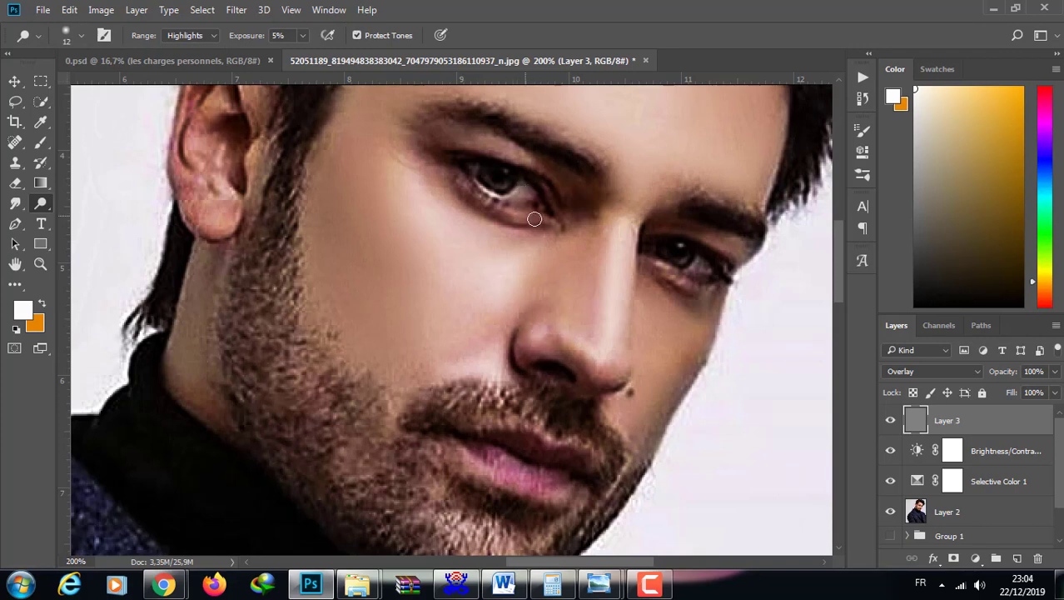
key("2")
key("6")
left_click_drag(302, 35, 295, 55)
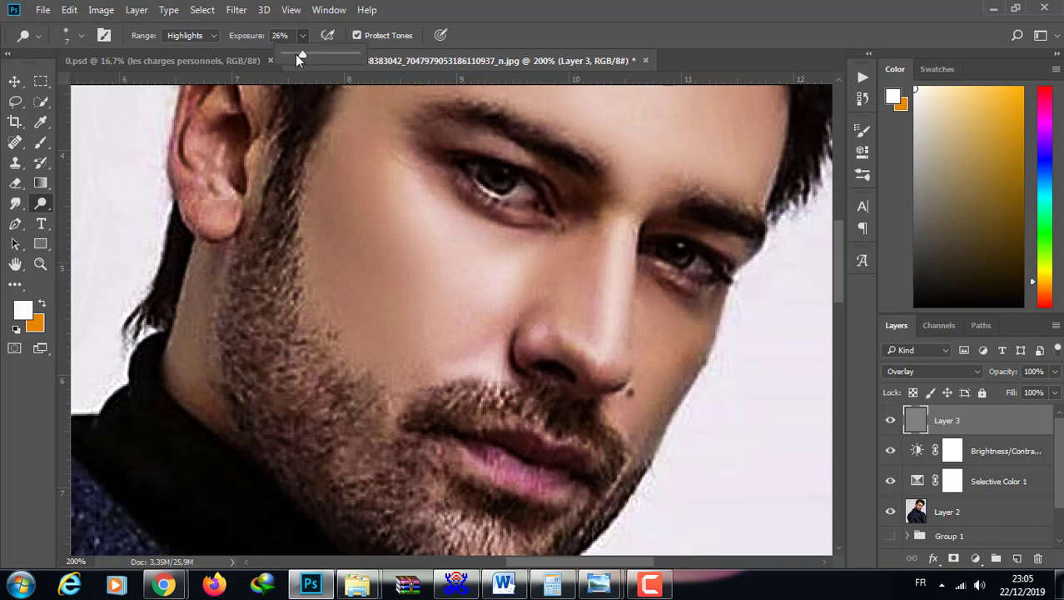
left_click(559, 215)
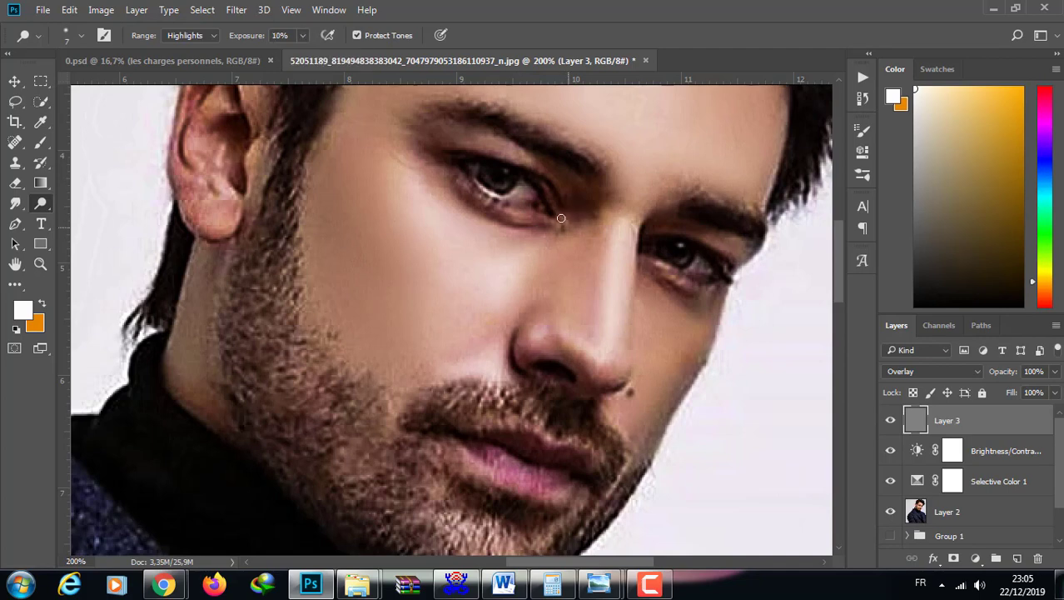
- Resize the dodge brush to 20 px, then back down to 12 px
left_click(78, 36)
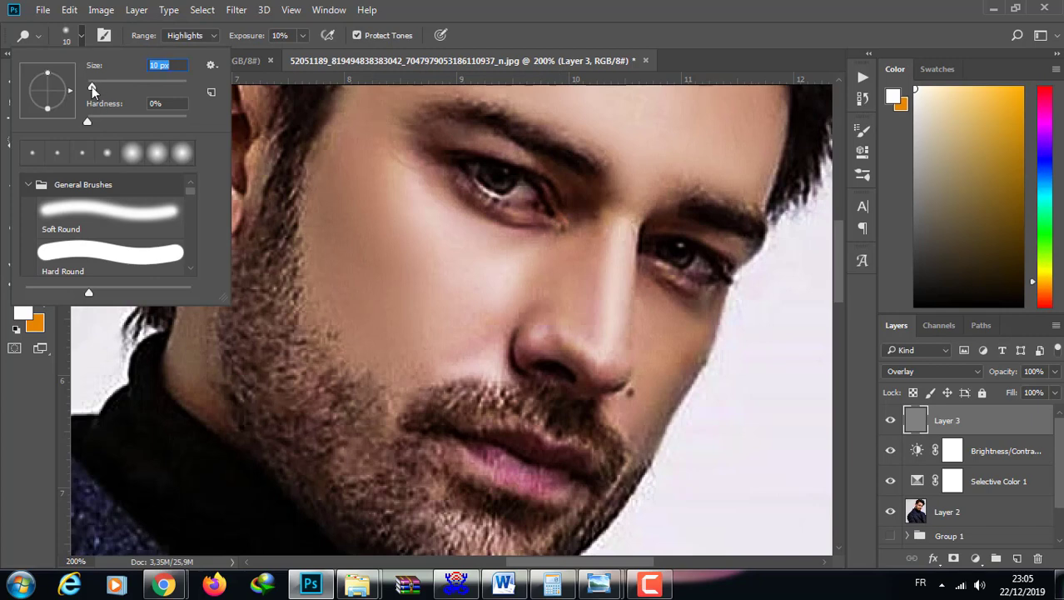
left_click_drag(91, 86, 95, 84)
left_click(508, 153)
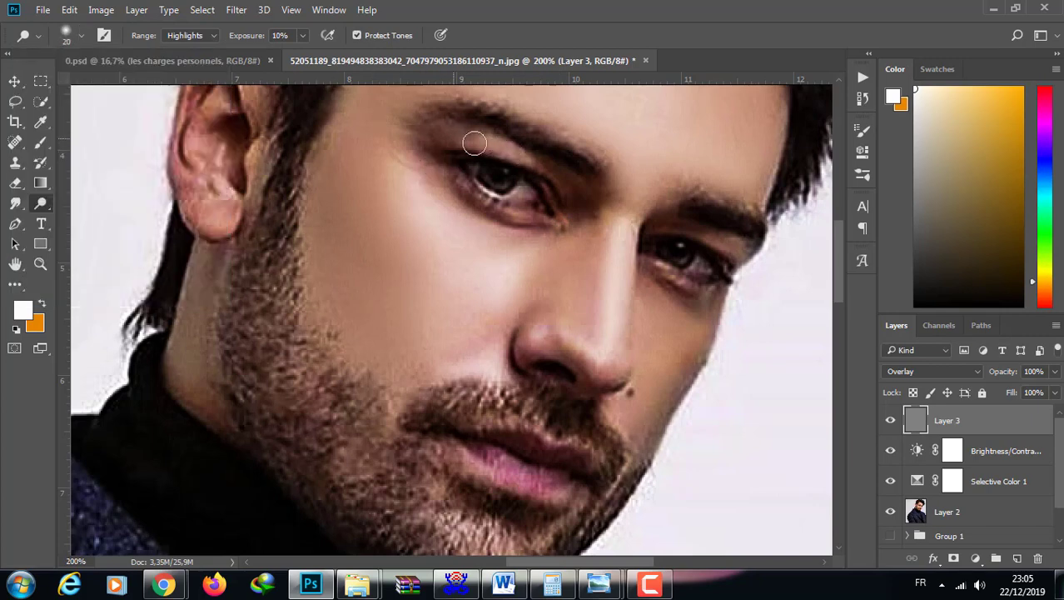
left_click(73, 36)
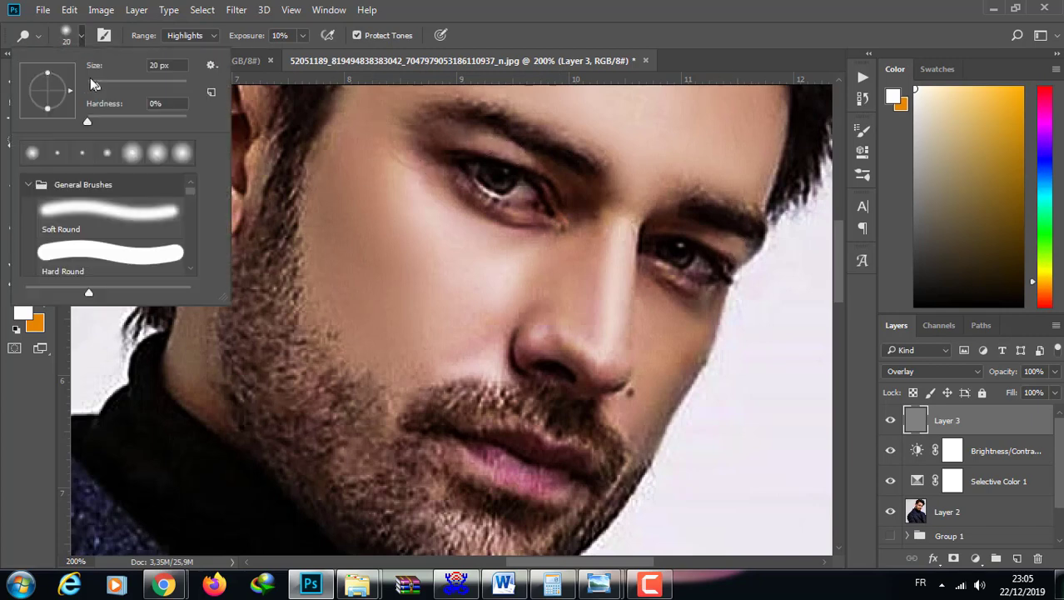
left_click_drag(91, 83, 90, 84)
left_click(664, 271)
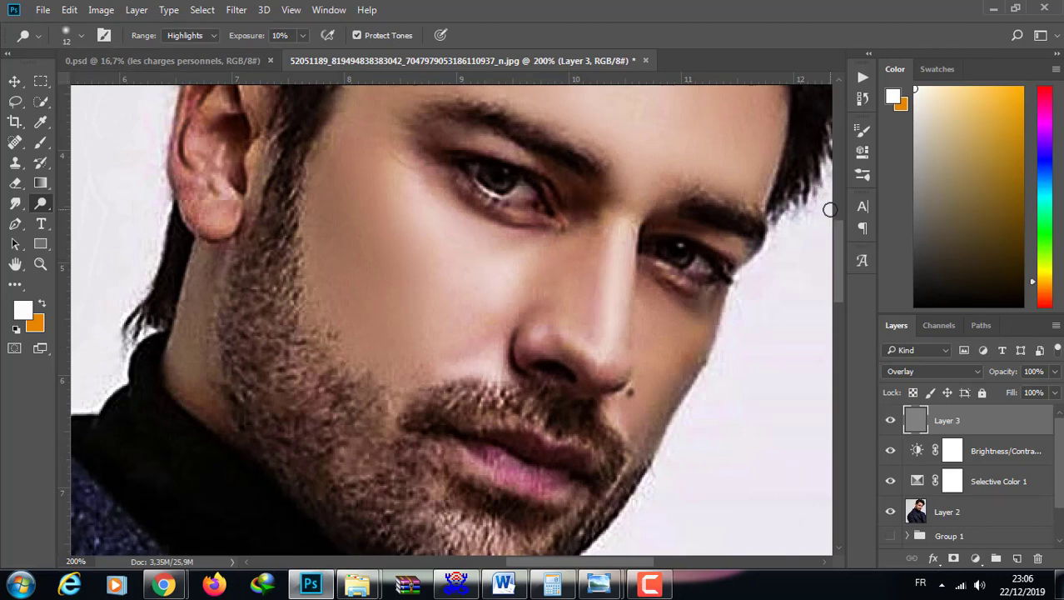
- Lighten the eyes at 300% zoom with a 4 px dodge brush at 36% exposure
left_click_drag(837, 211, 839, 241)
key("ctrl+plus")
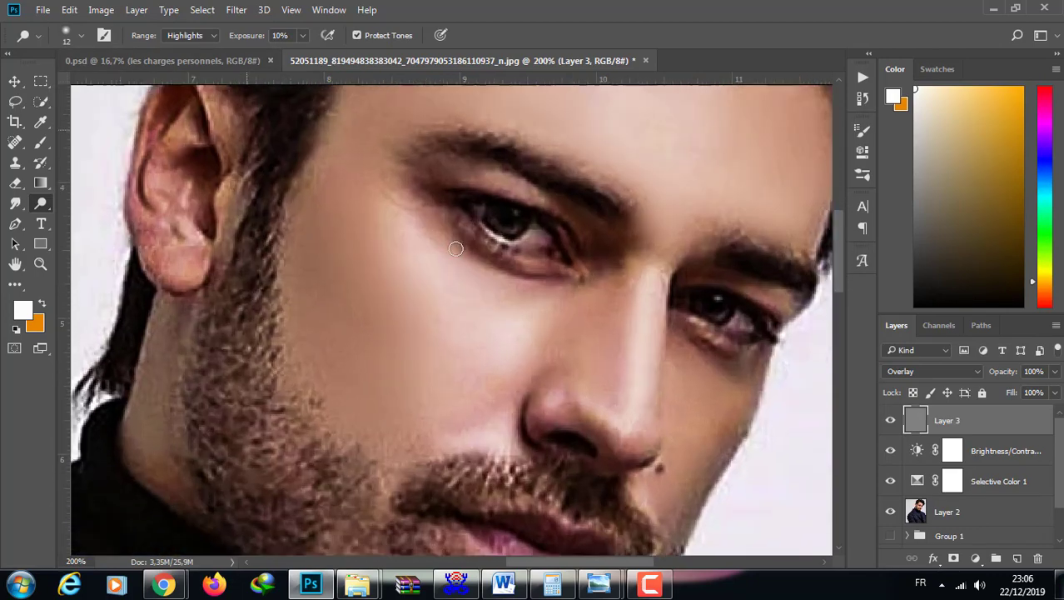
mouse_move(303, 35)
left_mouse_down()
mouse_move(304, 49)
mouse_move(321, 52)
left_mouse_up()
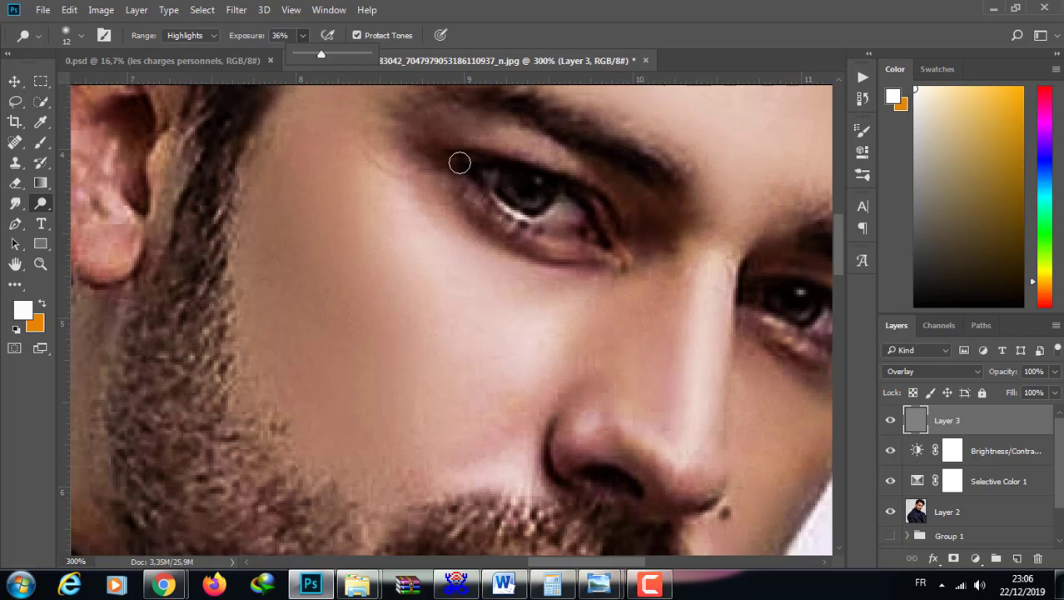
left_click(80, 35)
left_click_drag(94, 89, 89, 89)
left_click(543, 183)
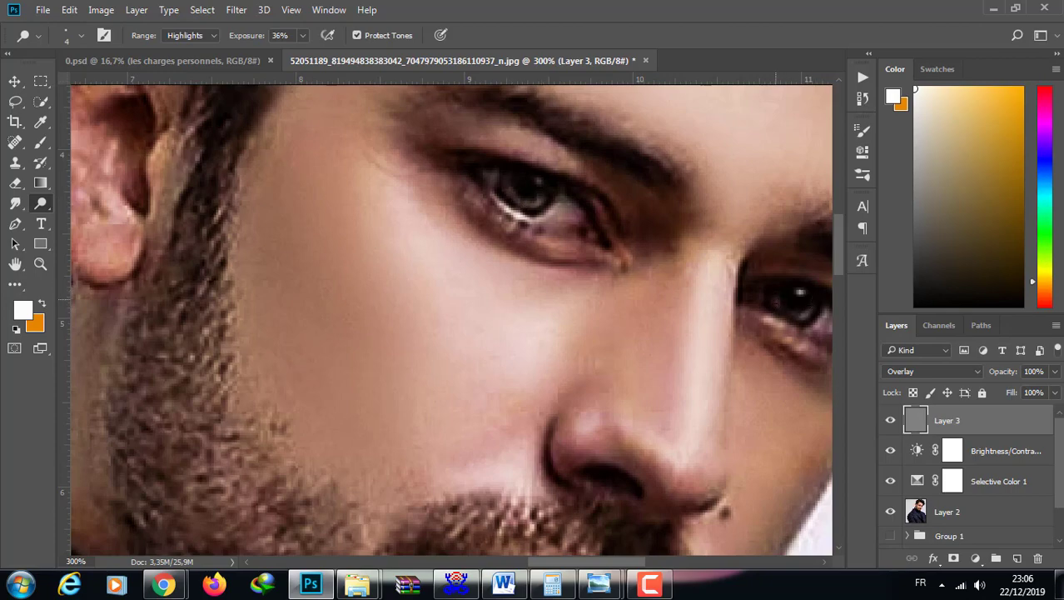
key("ctrl+1")
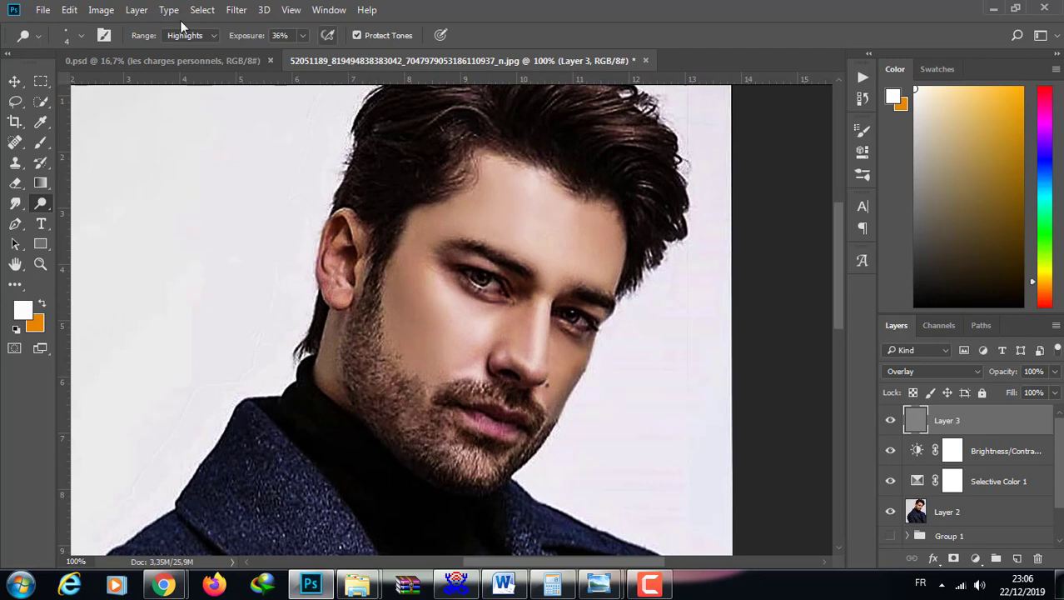
- Set the Dodge tool to 6% exposure with a 146 px brush and lighten the forehead
left_click(81, 35)
left_click(304, 36)
left_click_drag(297, 55, 282, 54)
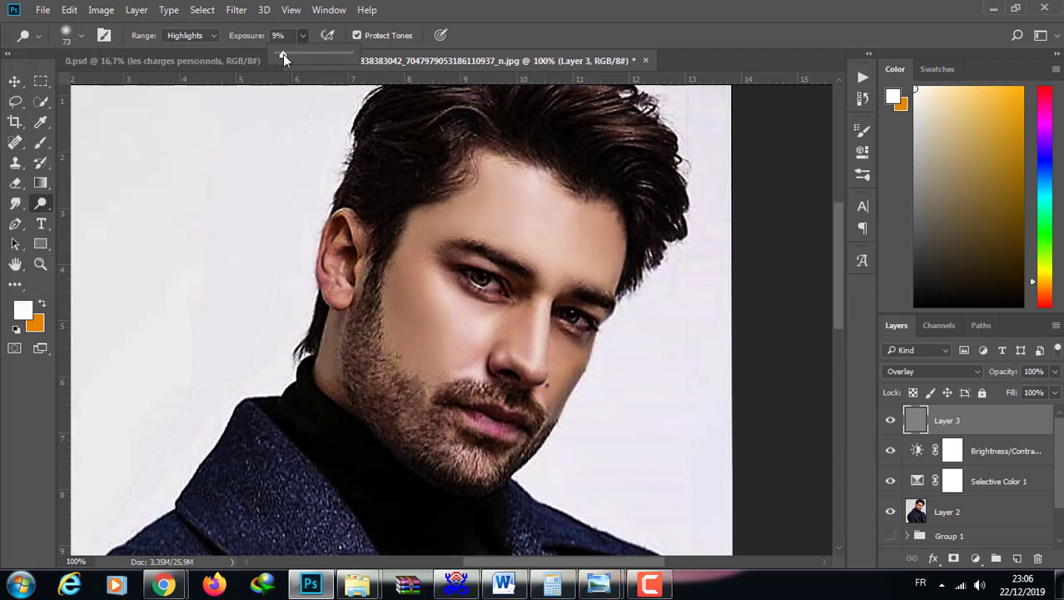
left_click(80, 35)
left_click_drag(123, 86, 148, 87)
left_click(540, 220)
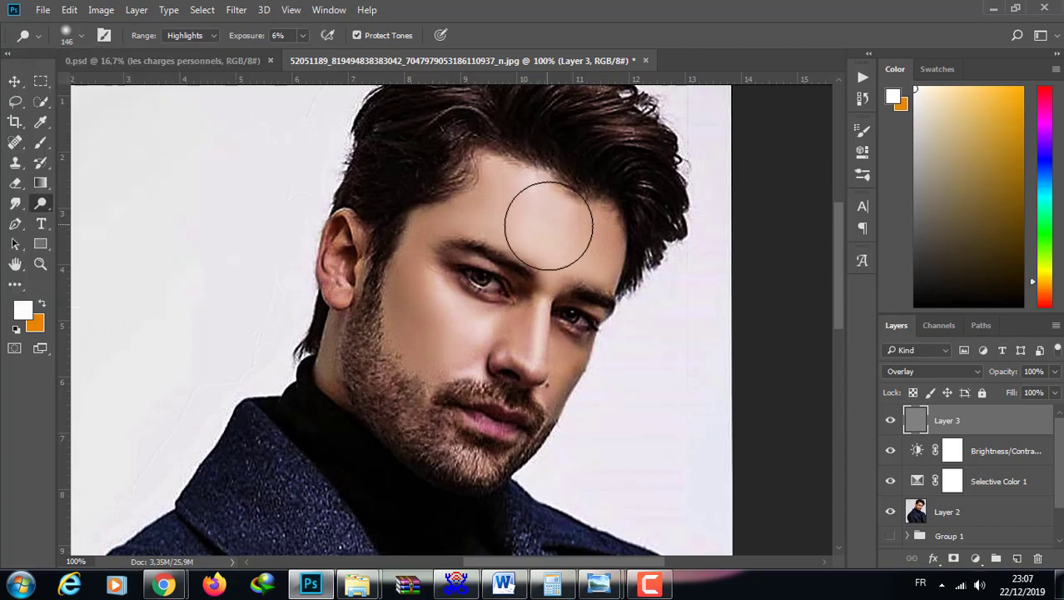
left_click_drag(549, 226, 583, 238)
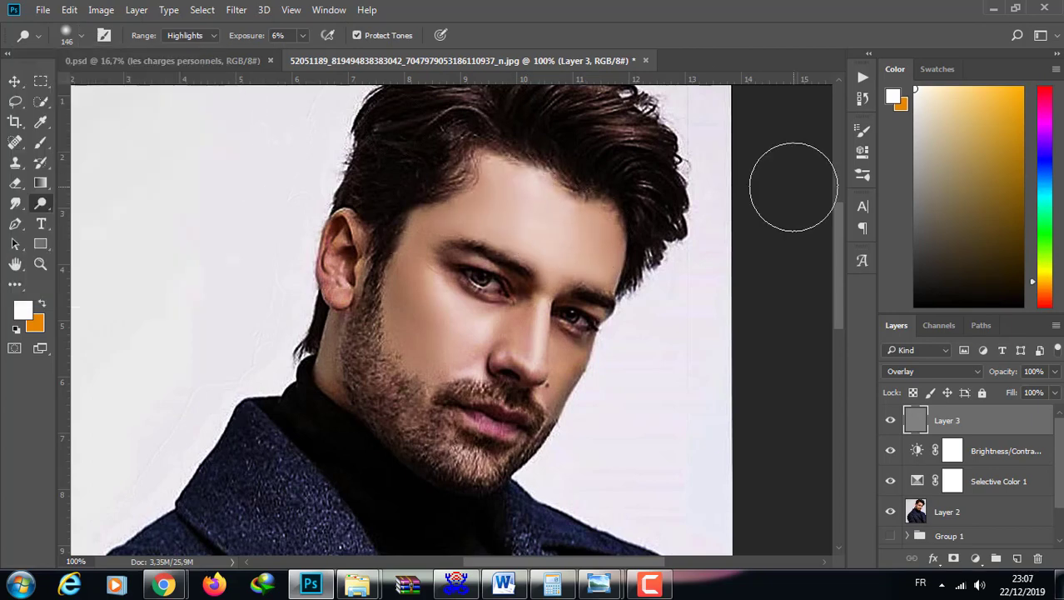
- Shrink the dodge brush to 69 px, then 18 px, dodge finer areas, and zoom out to 50%
left_click(80, 36)
left_click_drag(148, 86, 121, 85)
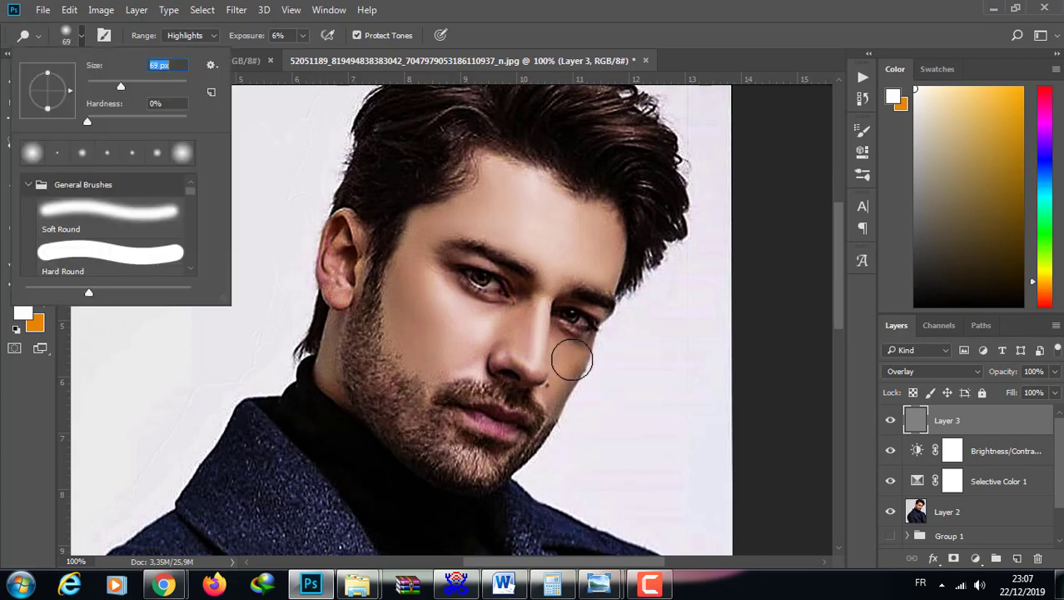
left_click(572, 360)
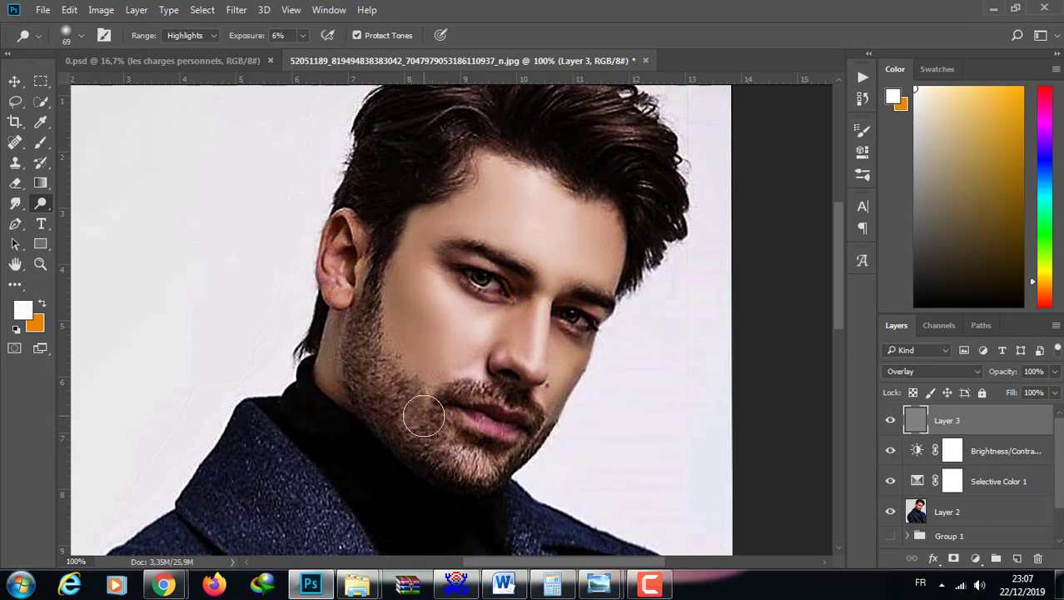
left_click(67, 35)
left_click_drag(95, 82, 79, 82)
left_click(350, 217)
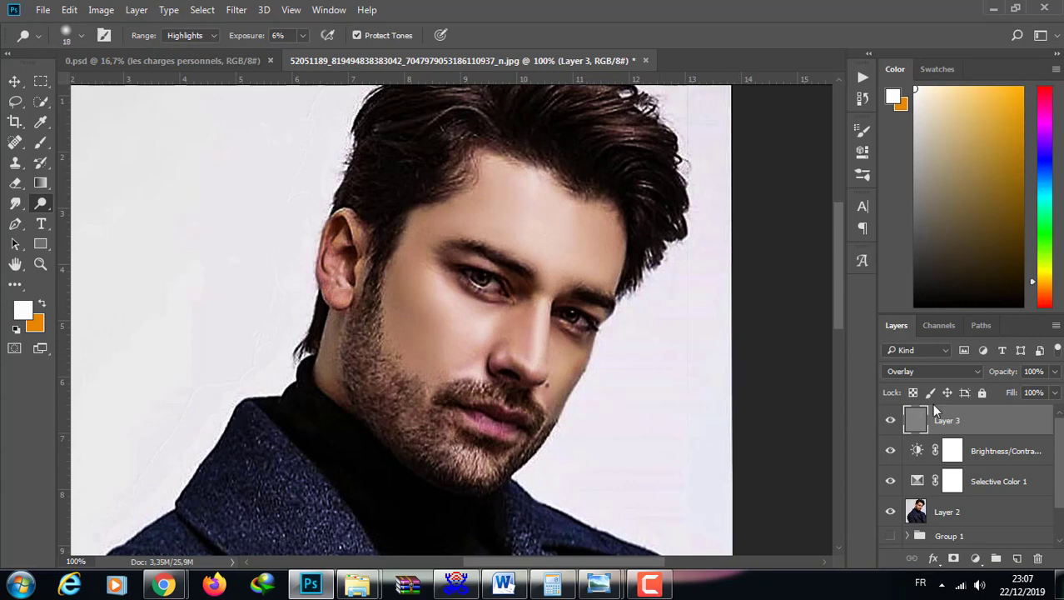
key("ctrl+minus")
key("ctrl+minus")
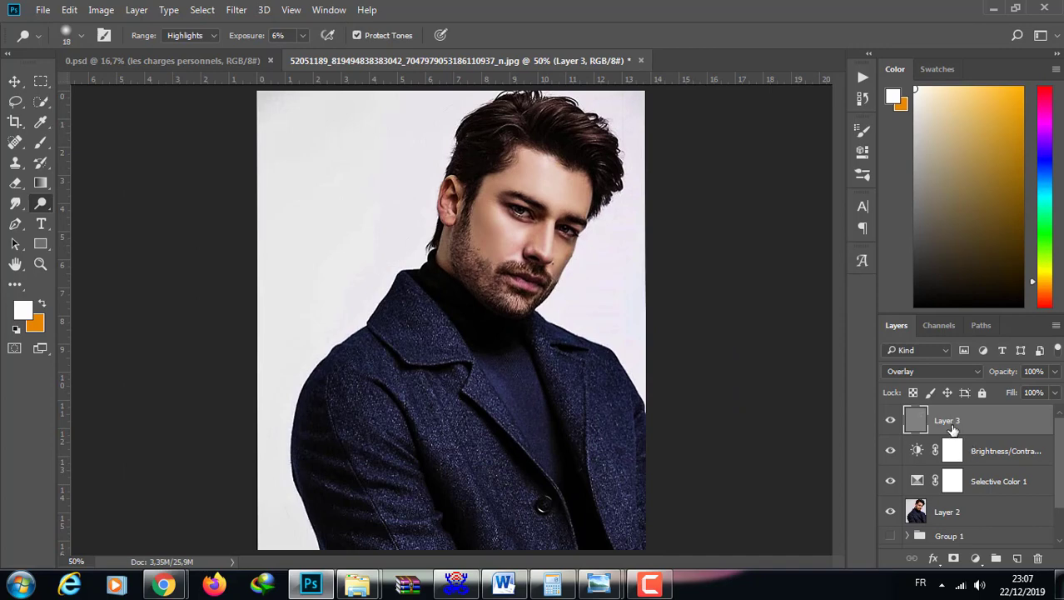
- Add a new Layer 4 filled with 50% gray and set its blend mode to Overlay
left_click(1016, 558)
key("shift+BackSpace")
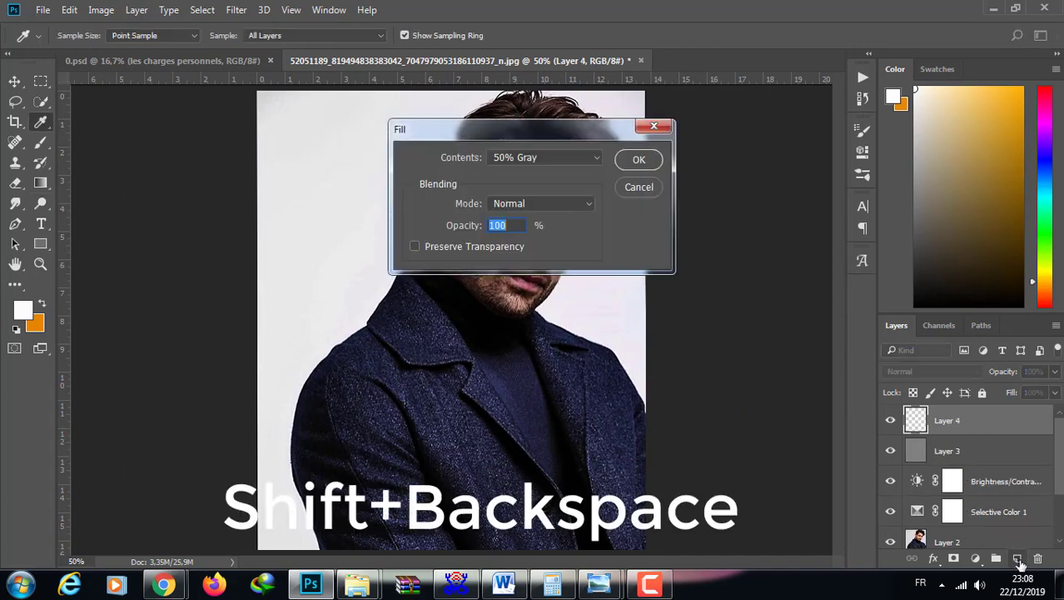
key("Return")
key("o")
left_click(930, 371)
left_click(900, 218)
left_click(930, 371)
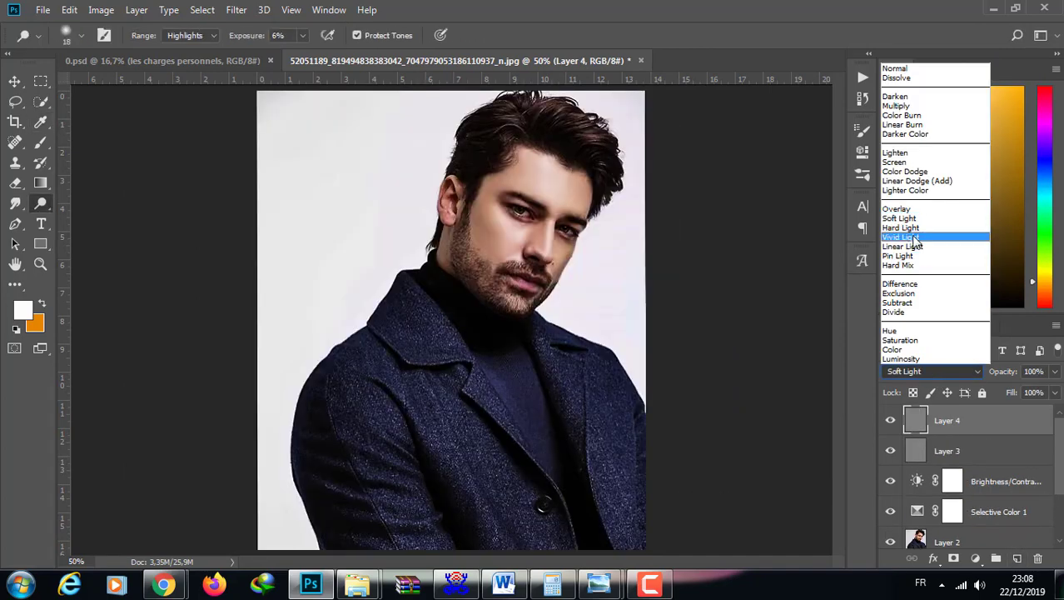
left_click(898, 209)
- Zoom in on the face, make Layer 3 active, and slightly lighten the lips
key("ctrl+plus")
key("ctrl+plus")
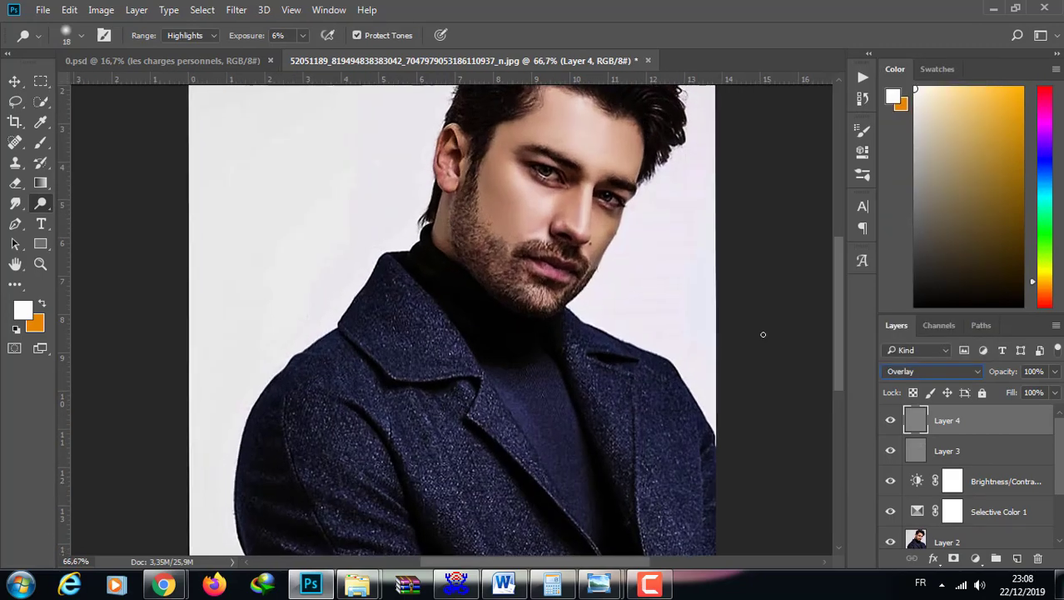
key("ctrl+plus")
left_click_drag(840, 296, 706, 504)
key("alt+bracketleft")
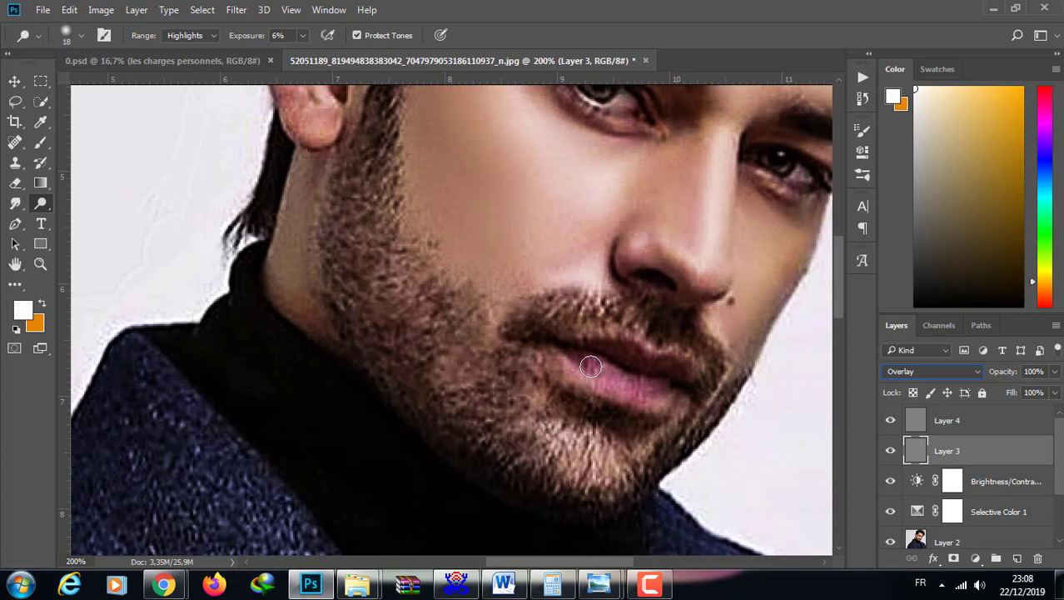
left_click_drag(590, 366, 593, 366)
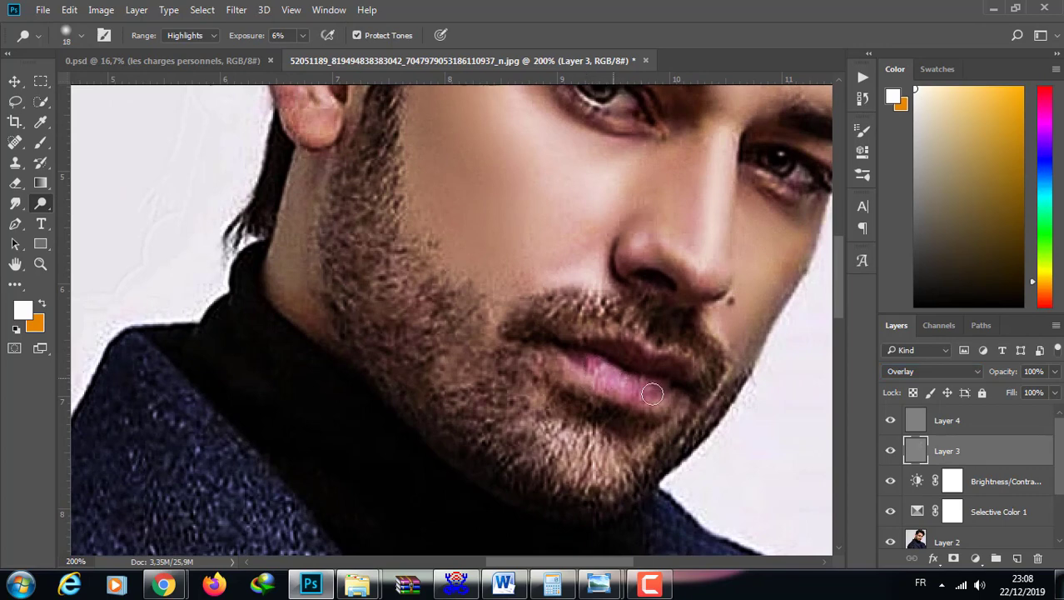
- Raise the dodge exposure and brighten the lower lip and upper lip line
left_click(81, 36)
left_click(300, 37)
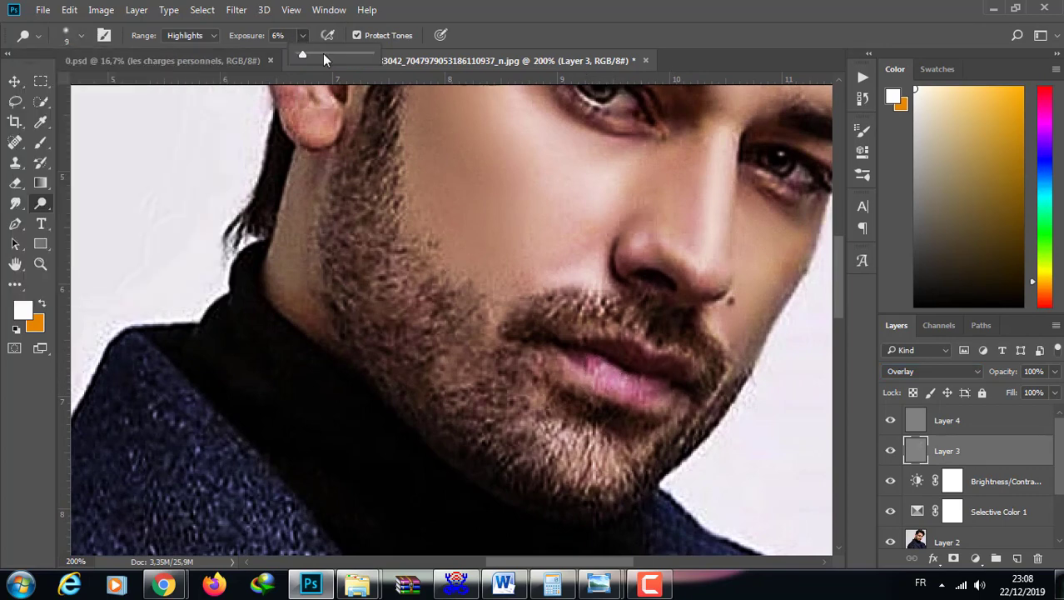
left_click(644, 341)
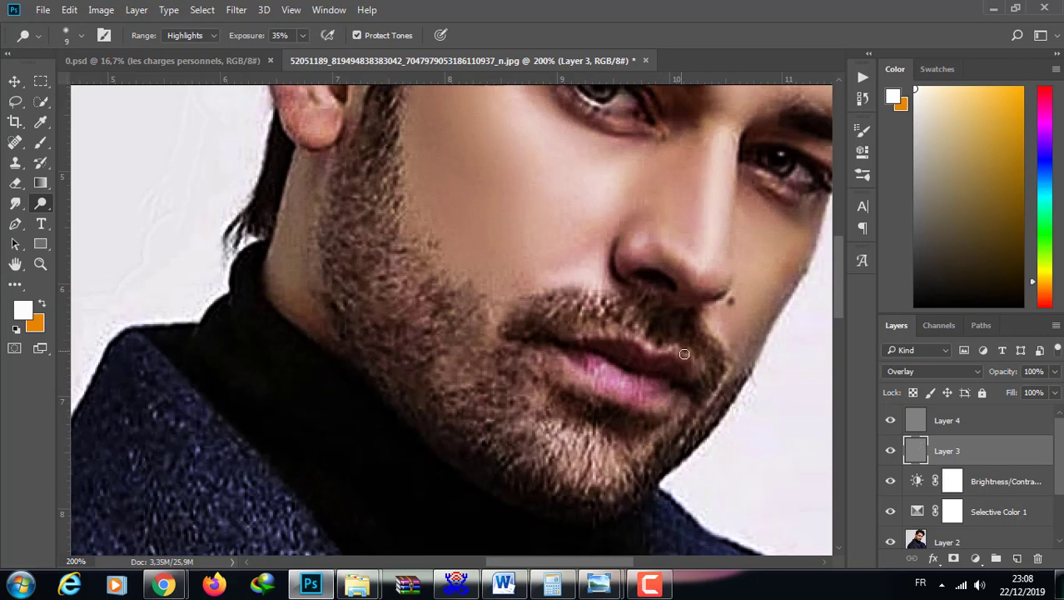
left_click_drag(573, 364, 596, 382)
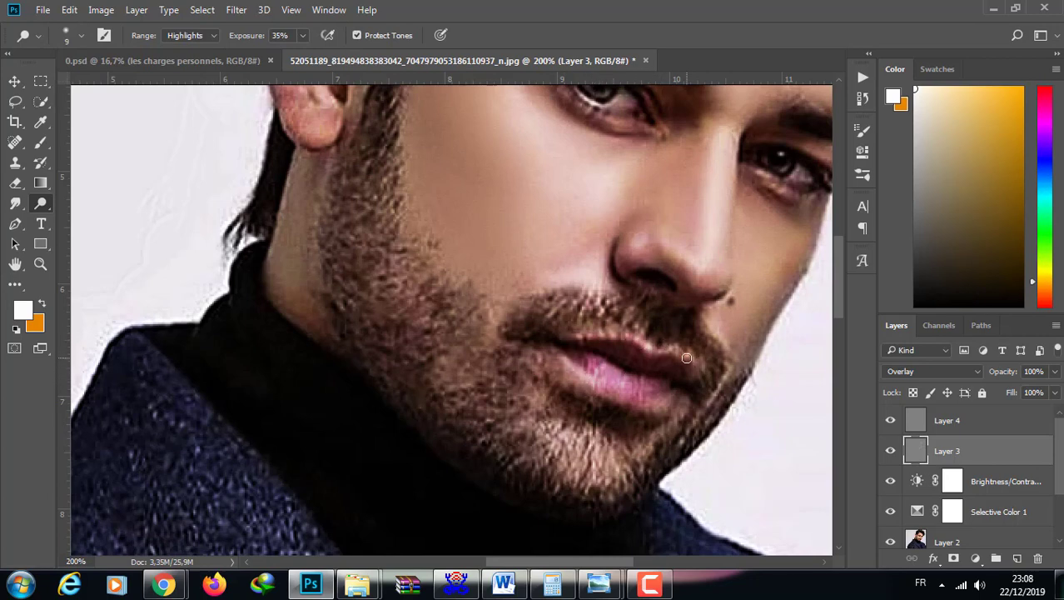
left_click_drag(629, 338, 620, 340)
- Dodge with a 28 px brush at a gentle 5% exposure
left_click(72, 31)
left_click(101, 82)
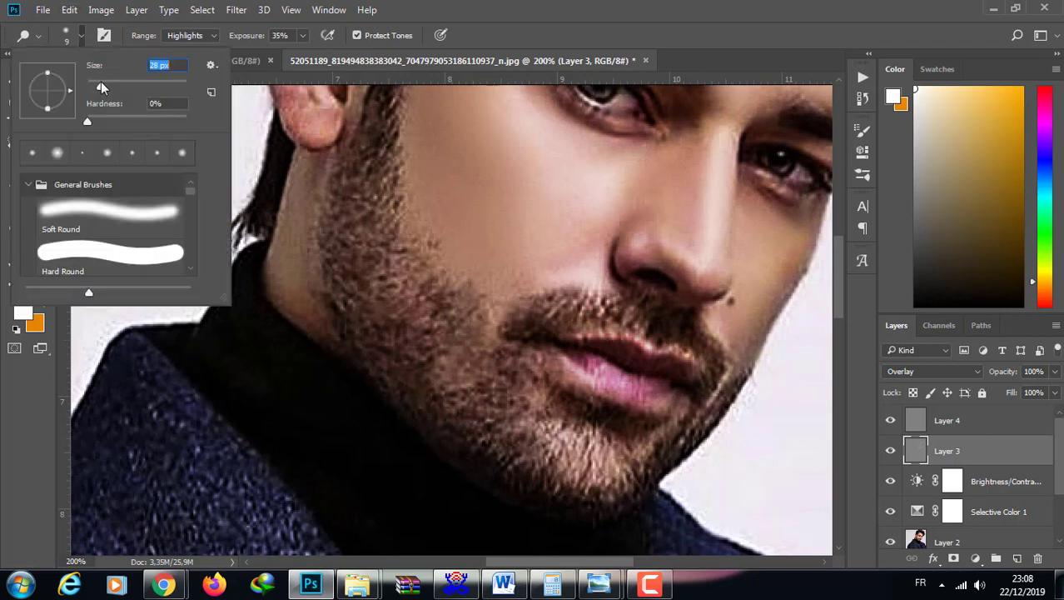
left_click(302, 35)
left_click(573, 260)
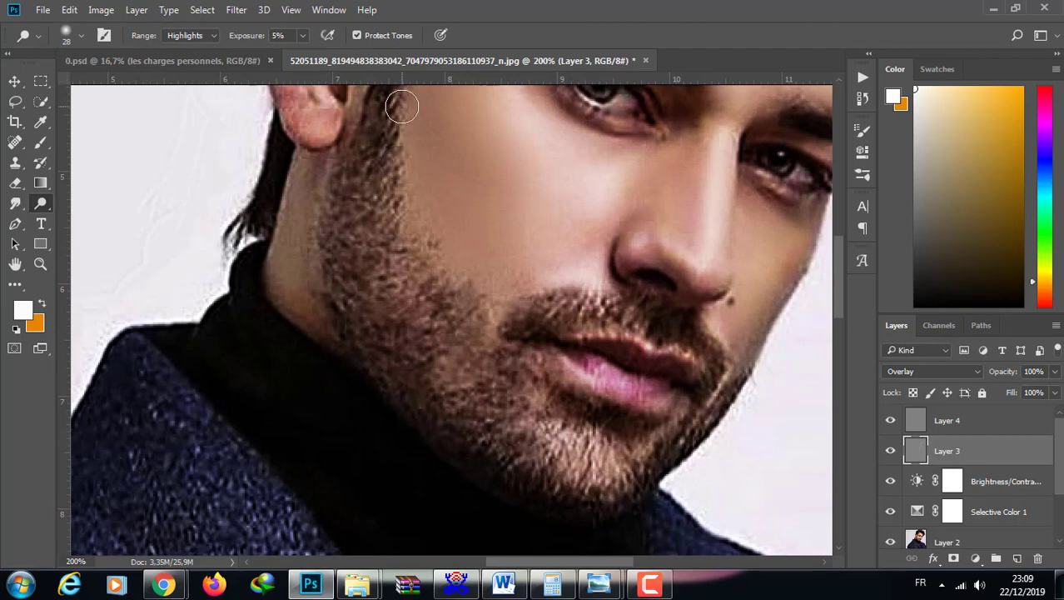
mouse_move(838, 339)
left_mouse_down()
mouse_move(845, 243)
mouse_move(854, 290)
left_mouse_up()
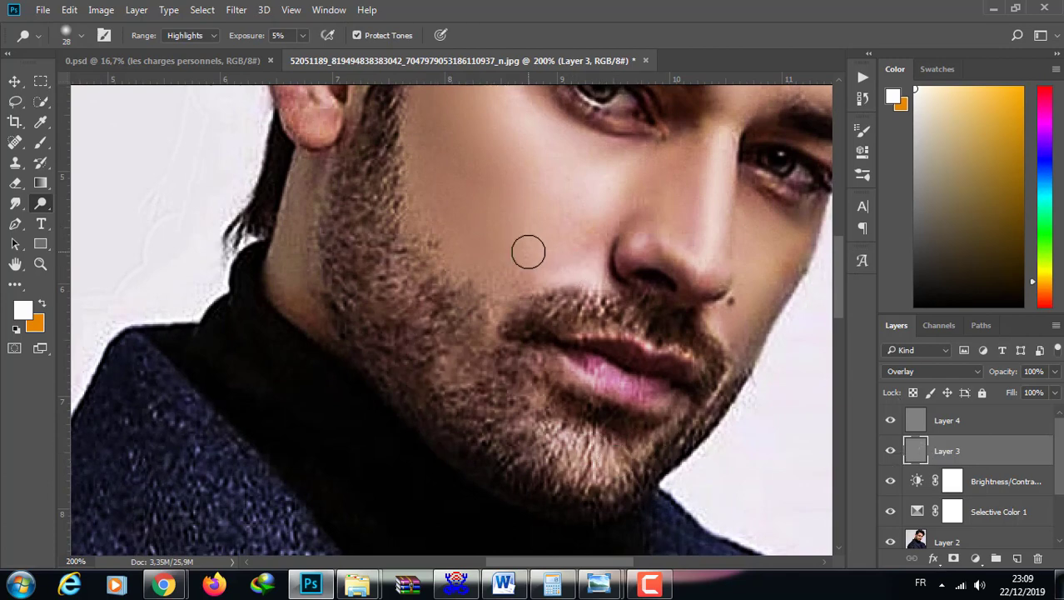
- Shrink the brush to 14 px and brighten the nose bridge
left_click(81, 35)
left_click_drag(100, 86, 93, 86)
left_click(622, 236)
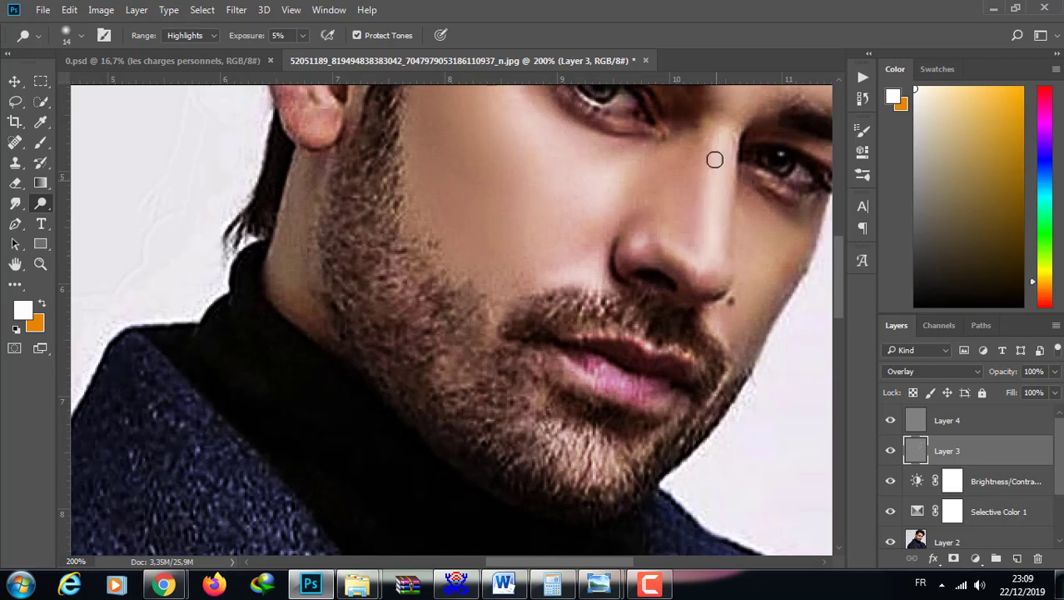
left_click_drag(721, 266, 727, 112)
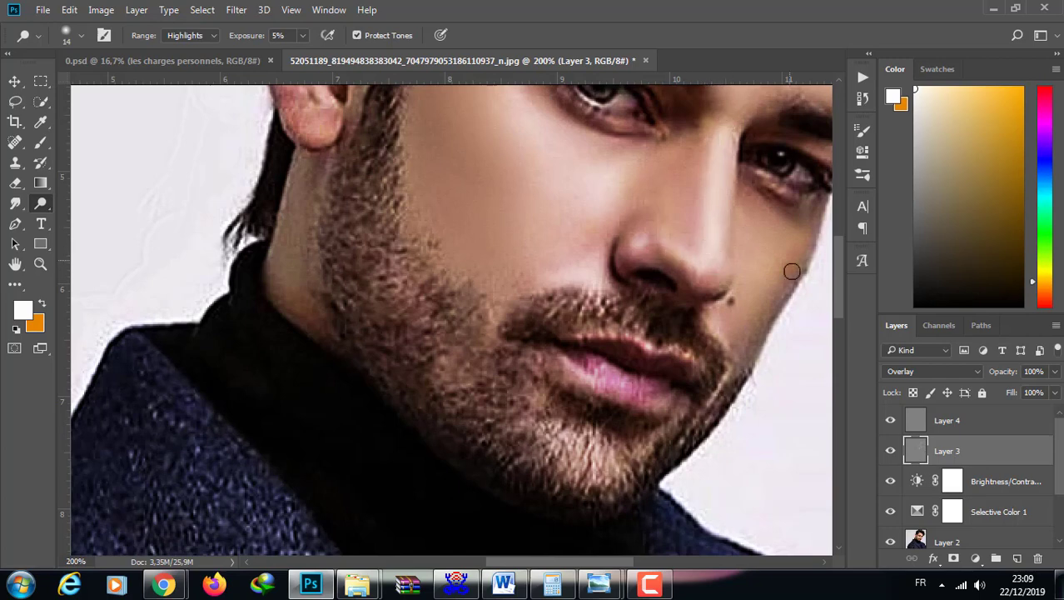
- Make Layer 4 active, zoom out, and switch to the Burn tool with a 37 px brush
left_click(954, 426)
key("ctrl+minus")
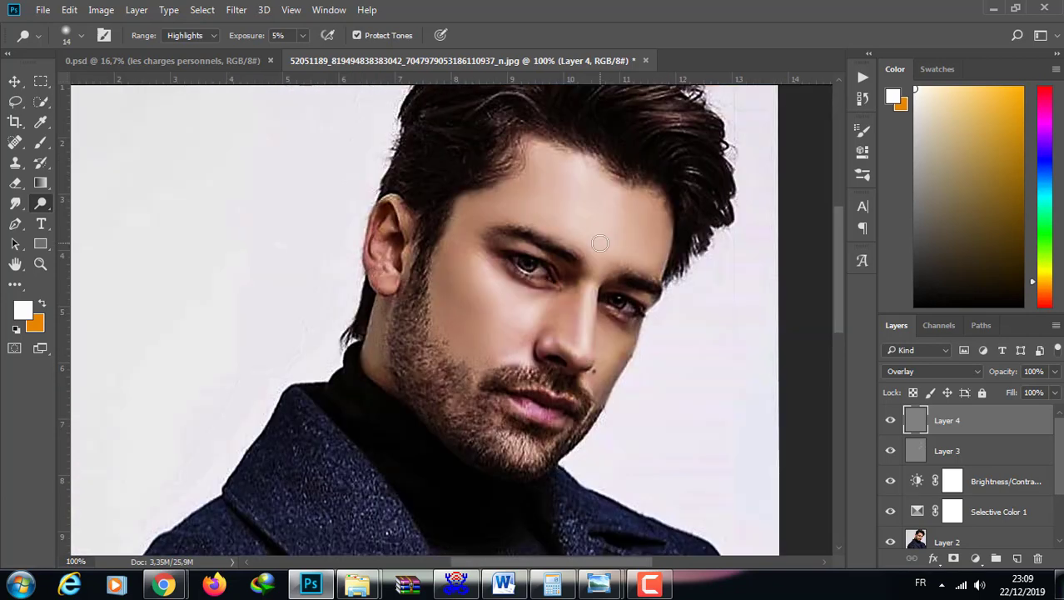
left_click(81, 35)
left_click_drag(84, 85, 106, 84)
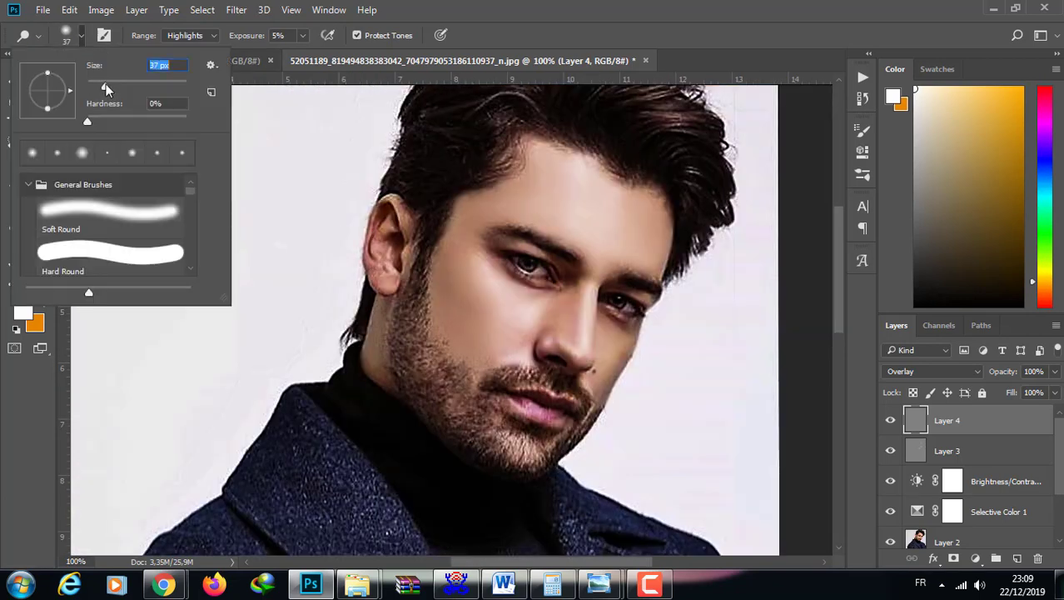
right_click(41, 203)
left_click(104, 218)
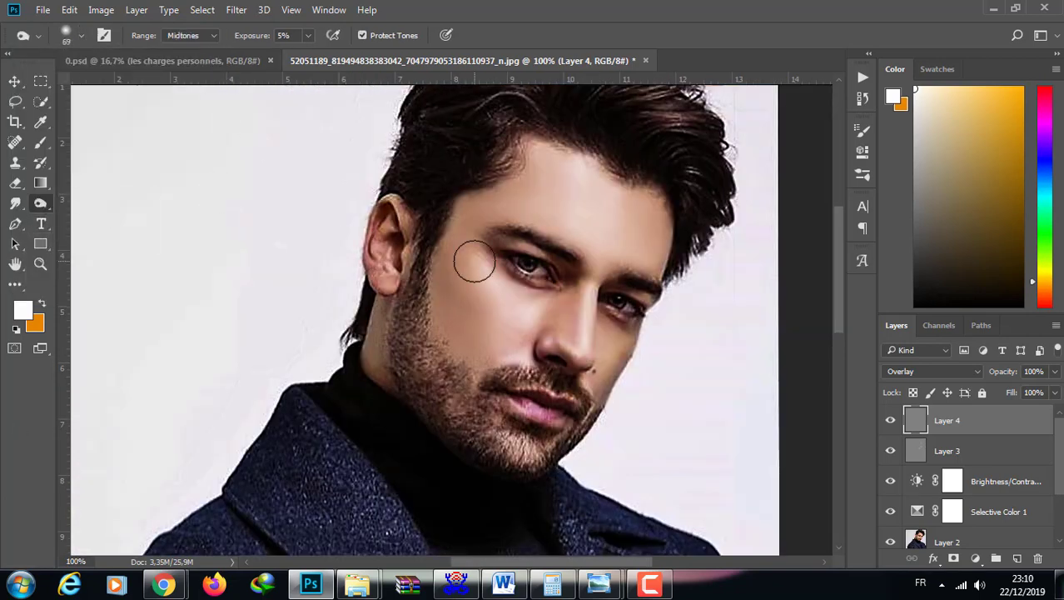
- Burn at 10% exposure from hairline to neck, the cheek, and beside the nose with a 34 px brush
left_click(308, 35)
left_click_drag(308, 53, 310, 51)
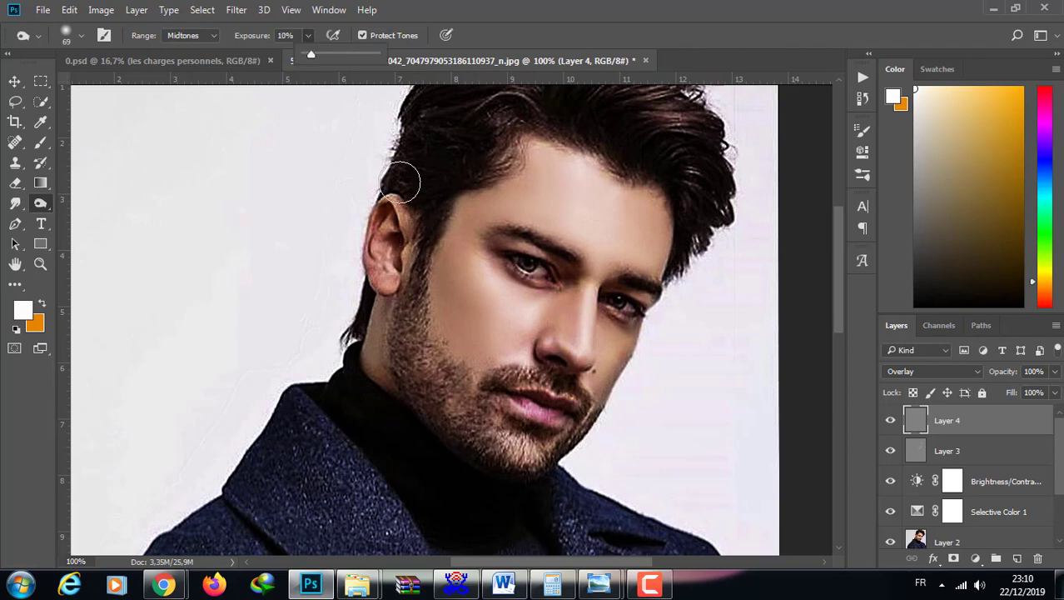
left_click(442, 261)
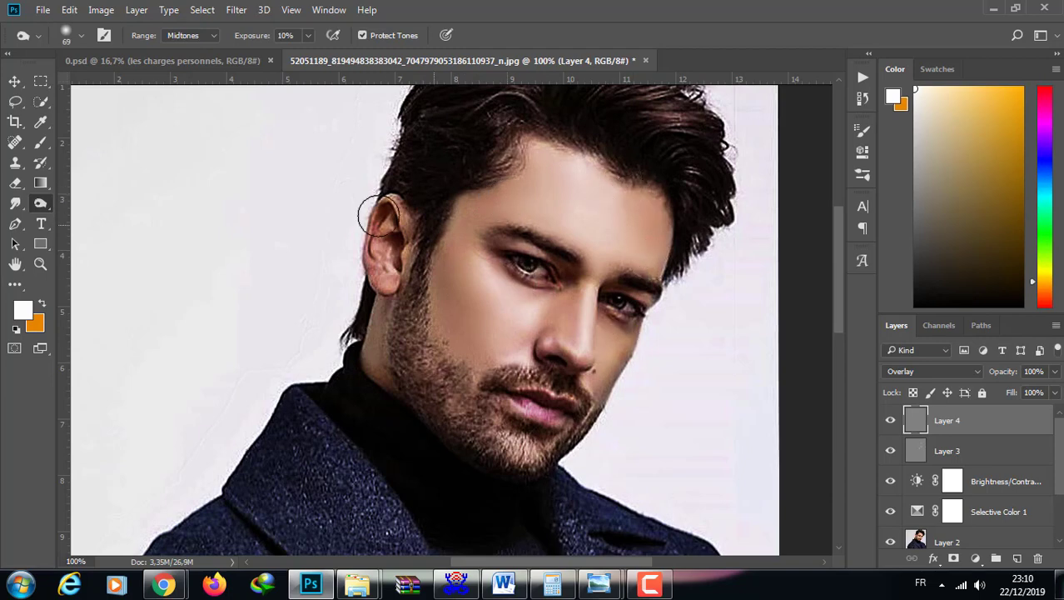
left_click_drag(624, 343, 542, 495)
left_click_drag(504, 337, 513, 334)
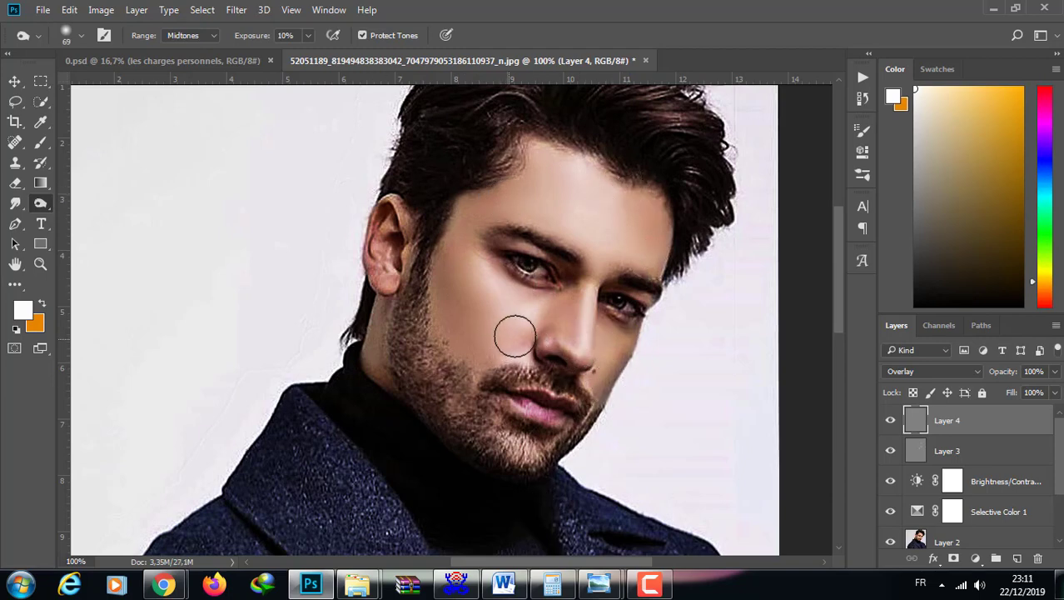
left_click(80, 35)
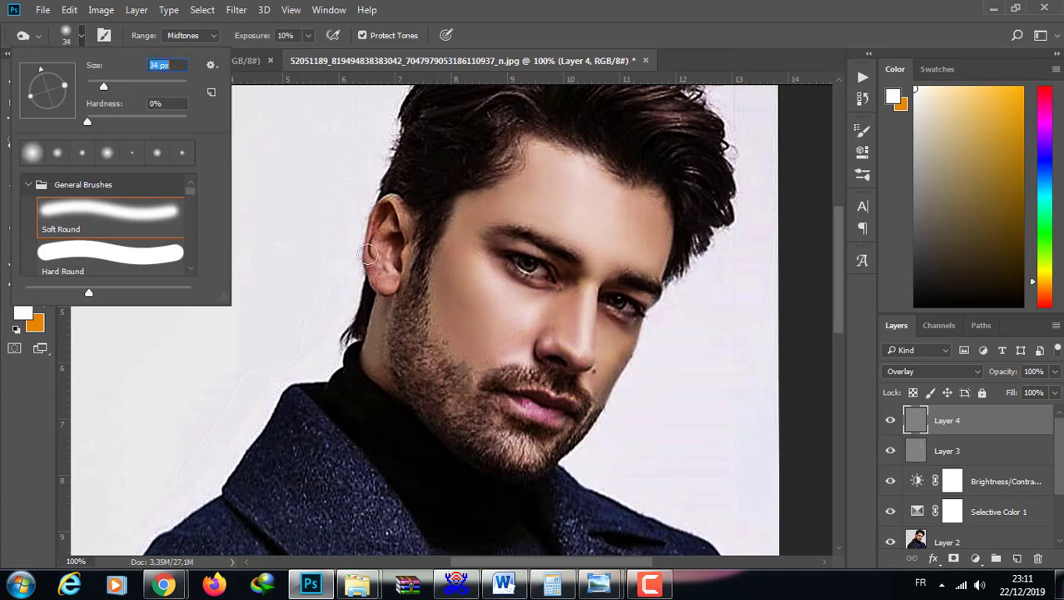
left_click(568, 308)
left_click_drag(568, 311, 541, 348)
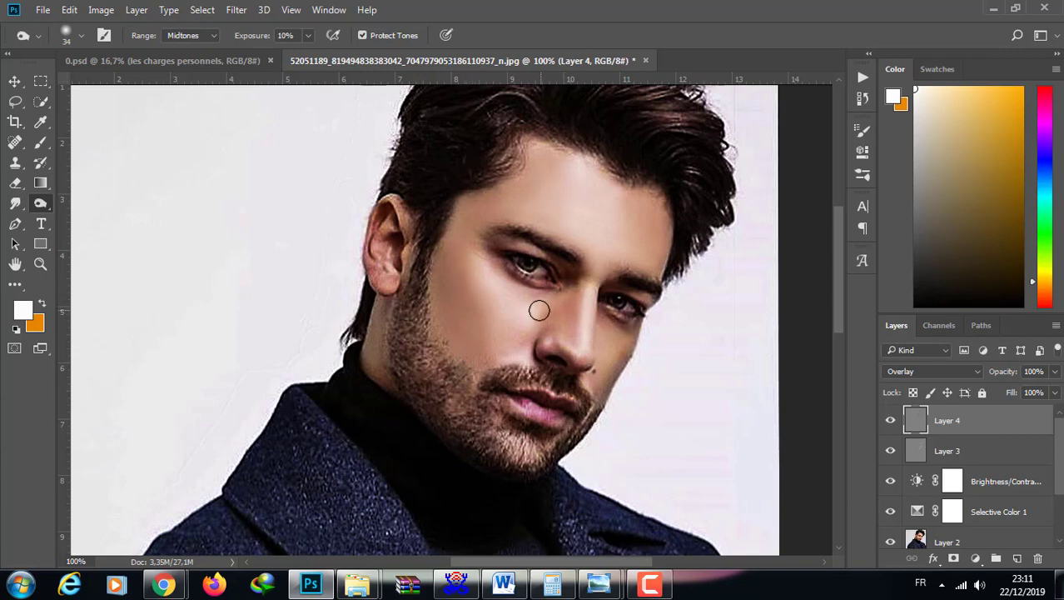
- Set the burn brush to 69 px and lower the exposure to 6%
left_click(80, 35)
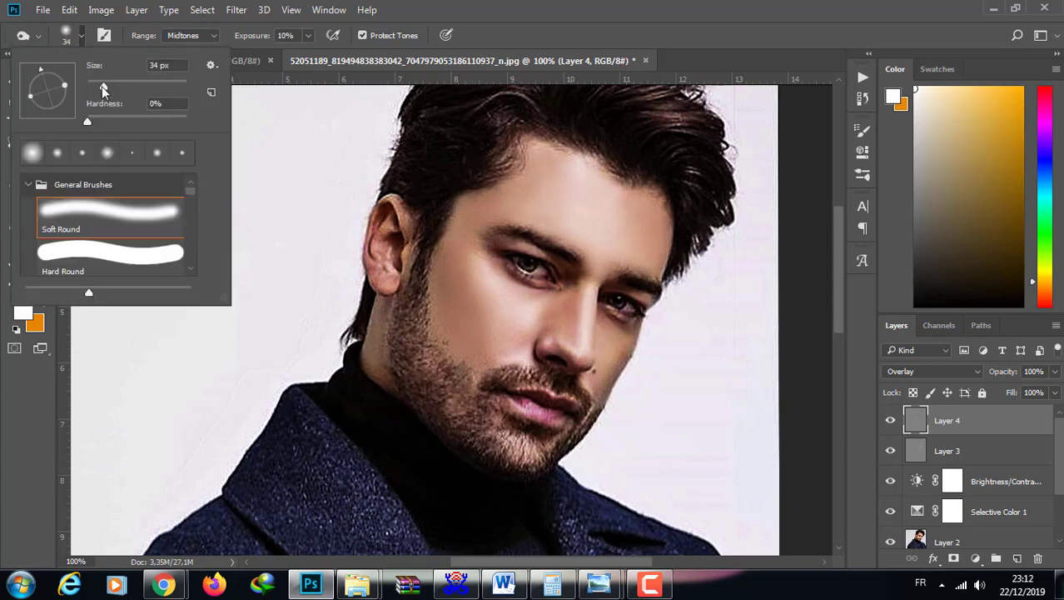
left_click_drag(107, 86, 98, 86)
type("69")
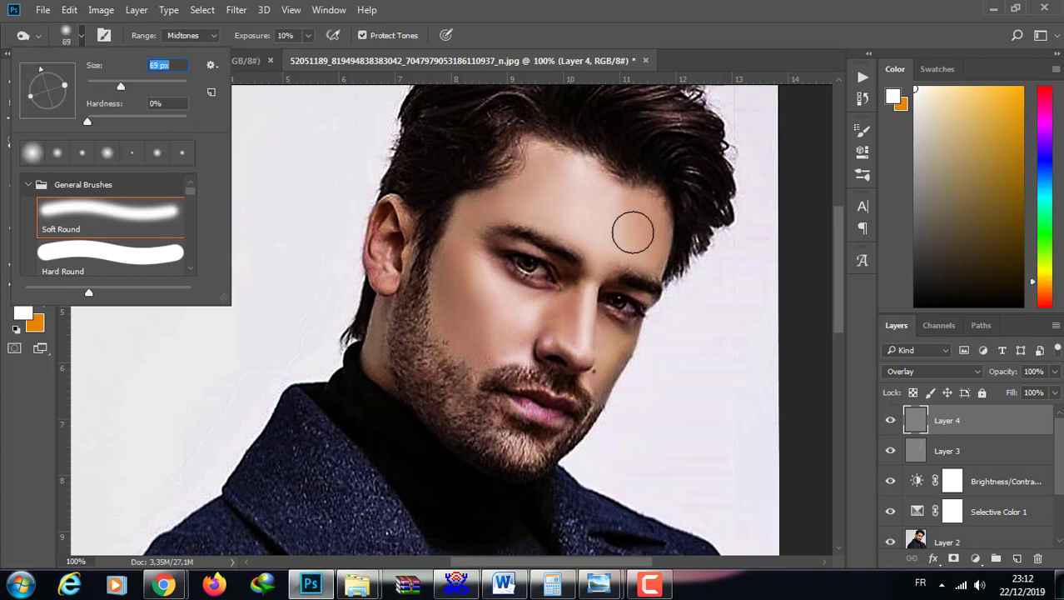
key("Return")
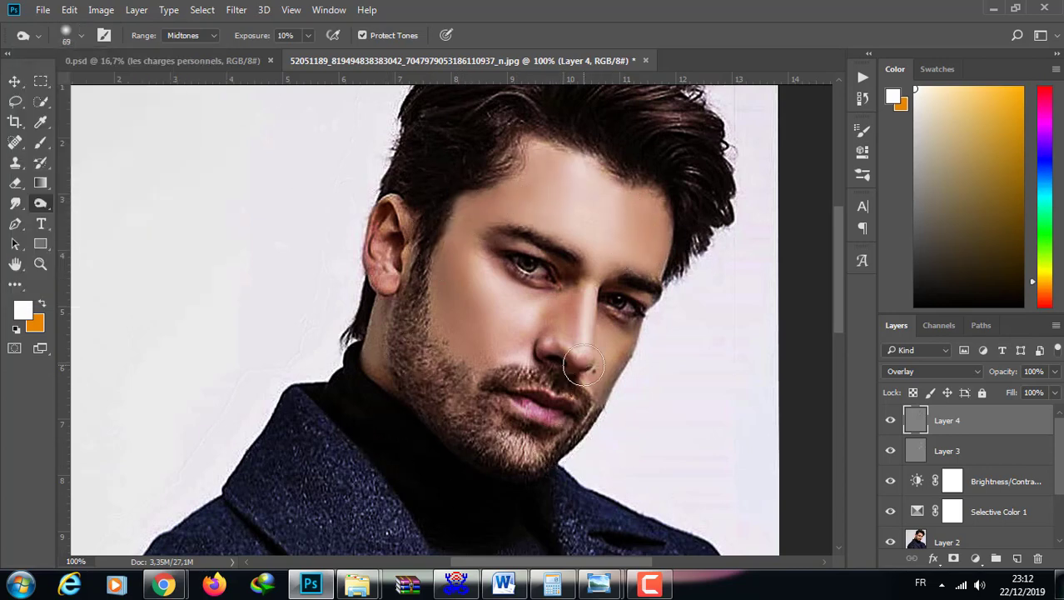
left_click(81, 39)
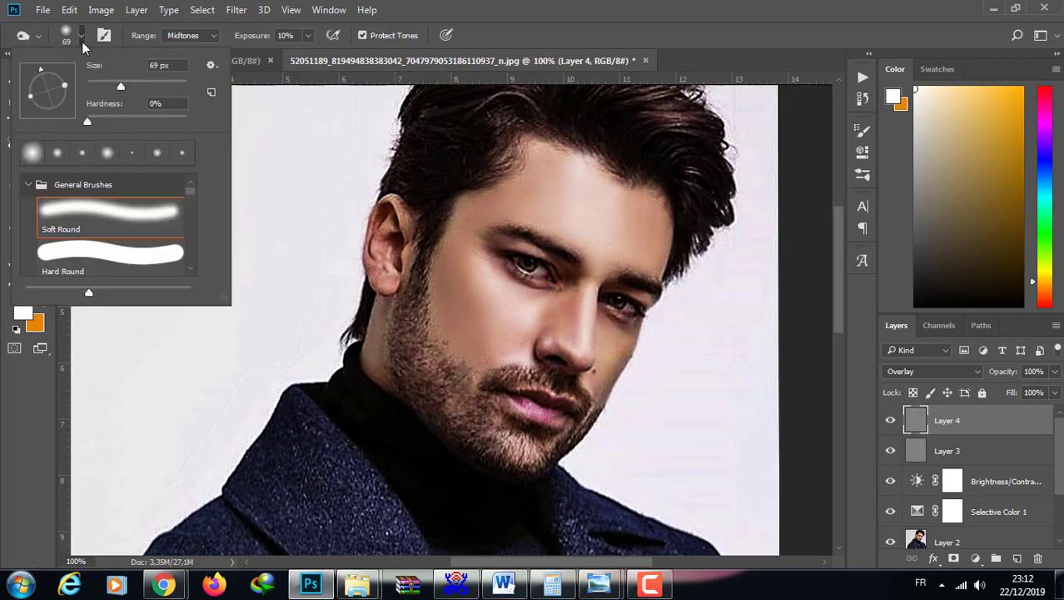
left_click(307, 35)
left_click_drag(305, 36, 305, 58)
- Resize the burn brush to 86 px, then 53 px, and zoom out to the whole portrait
left_click(81, 39)
left_click_drag(121, 85, 129, 86)
left_click(508, 342)
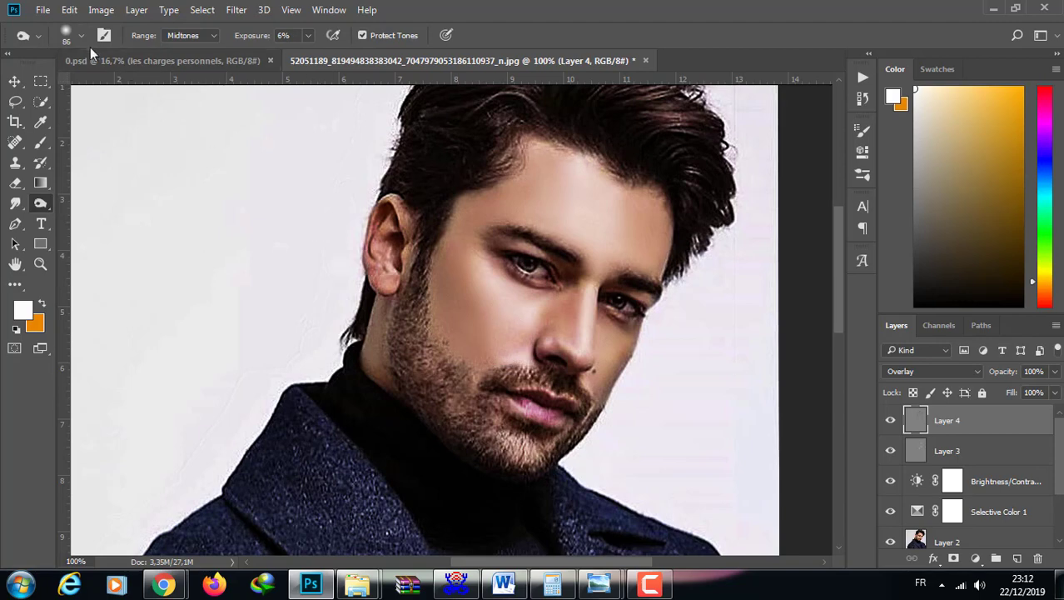
left_click(82, 39)
left_click(114, 86)
left_click(506, 337)
key("ctrl+minus")
key("ctrl+minus")
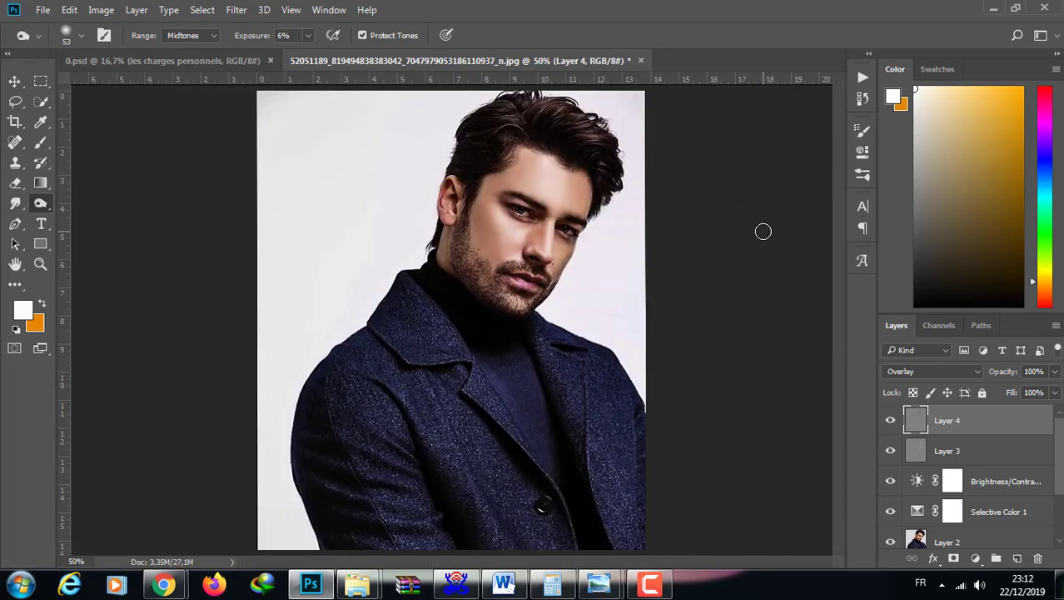
- Compare Layer 4 on and off, then apply a Gaussian Blur of about 26.3 px radius to it
left_click(890, 420)
left_click(890, 420)
left_click(235, 9)
left_click(494, 241)
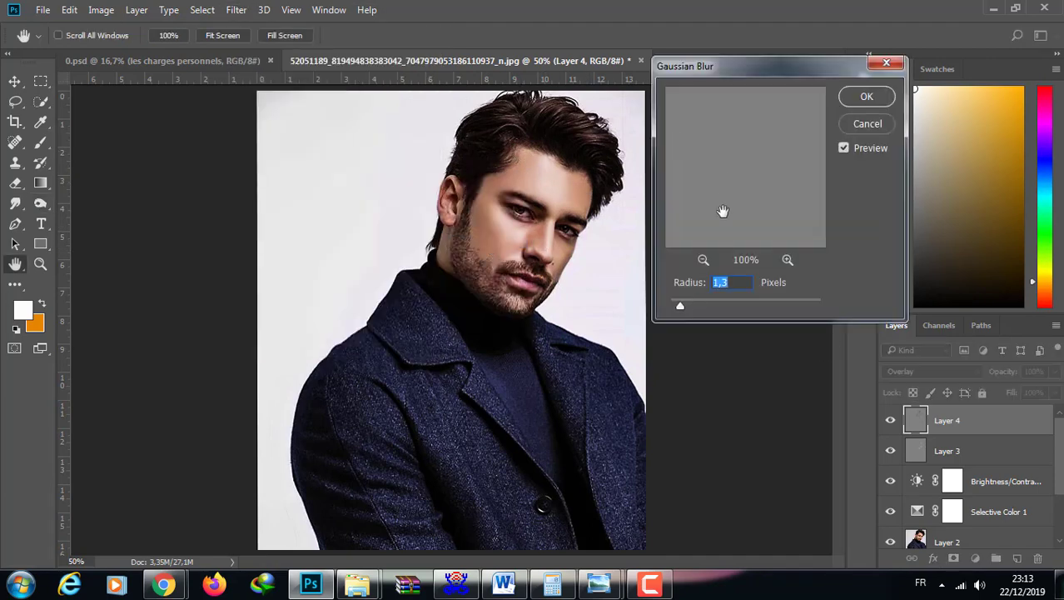
left_click(704, 260)
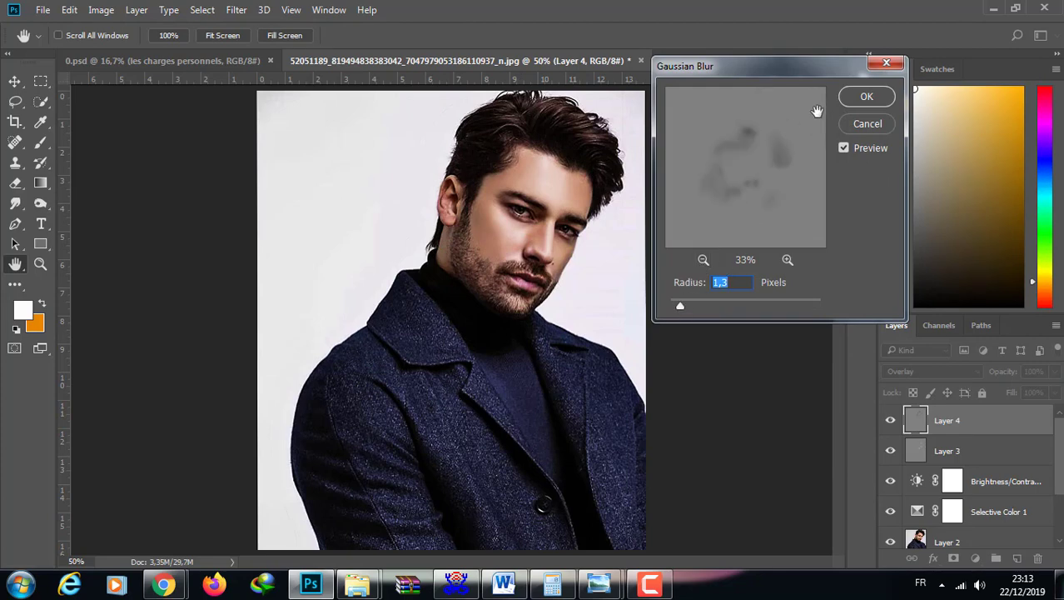
left_click_drag(696, 307, 739, 306)
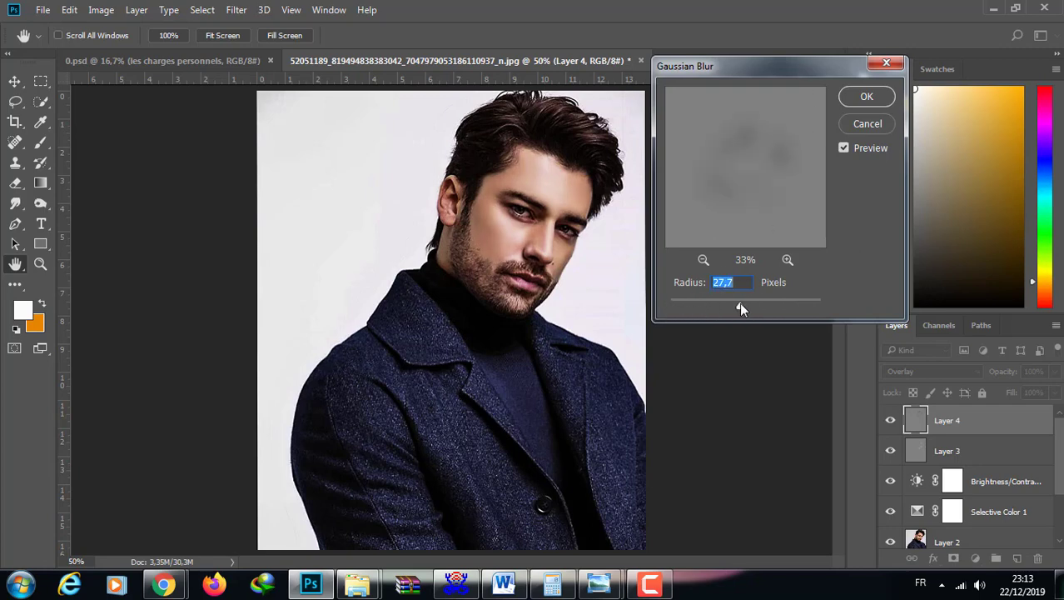
left_click(707, 262)
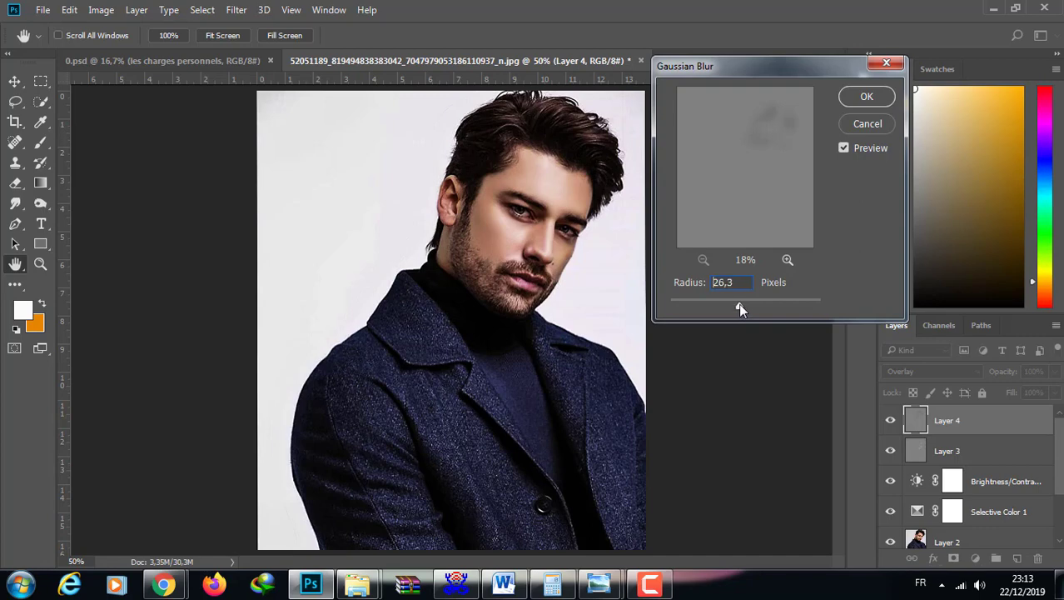
left_click(866, 96)
- Rename Layer 3 to 'dodge' and Layer 4 to 'burn', then zoom the view to 66.67%
key("o")
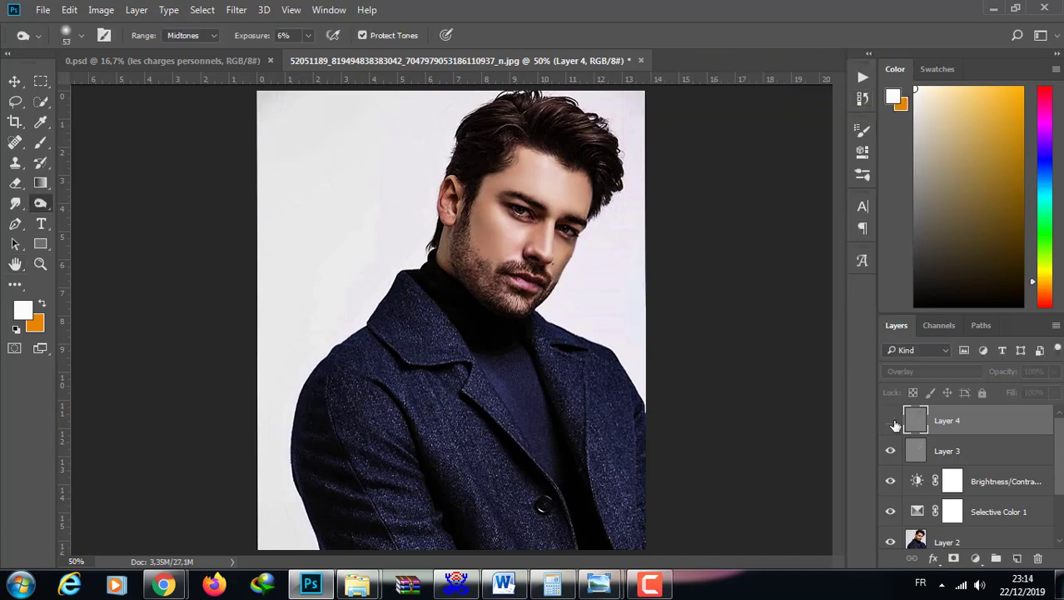
left_click(893, 423)
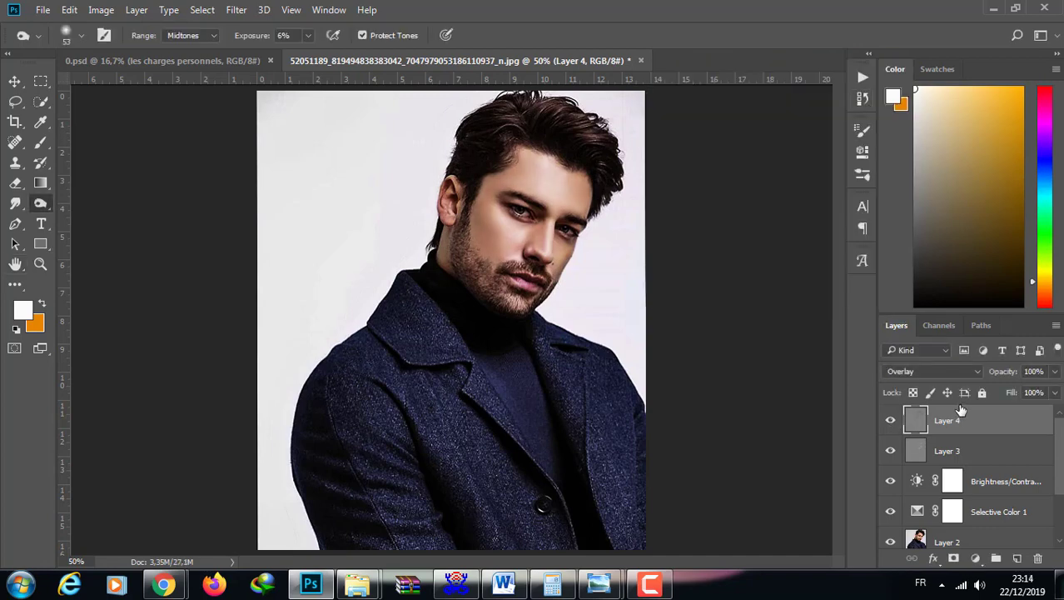
double_click(950, 450)
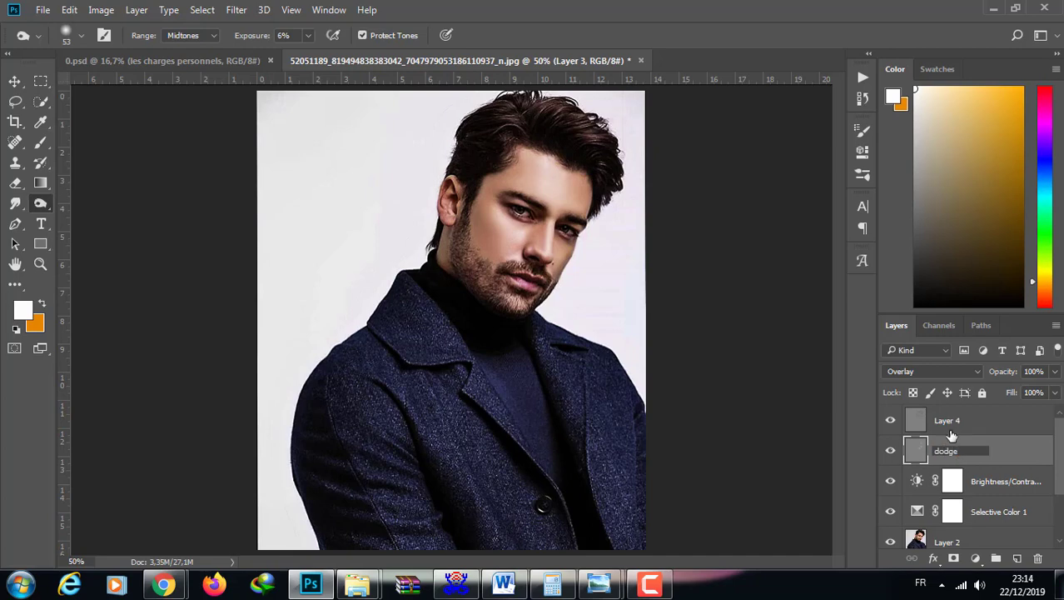
double_click(949, 420)
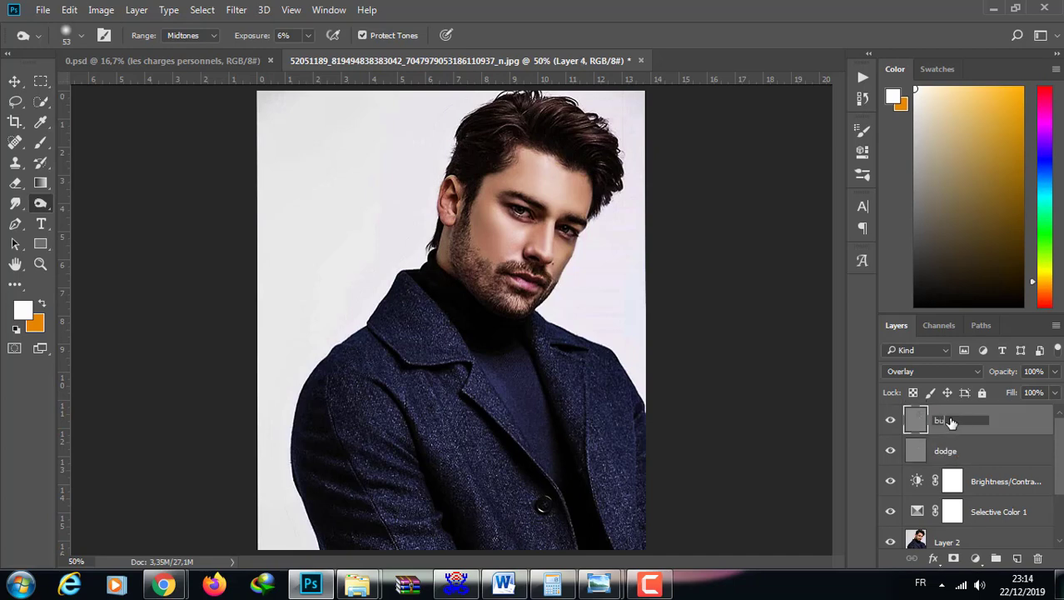
type("n")
key("Return")
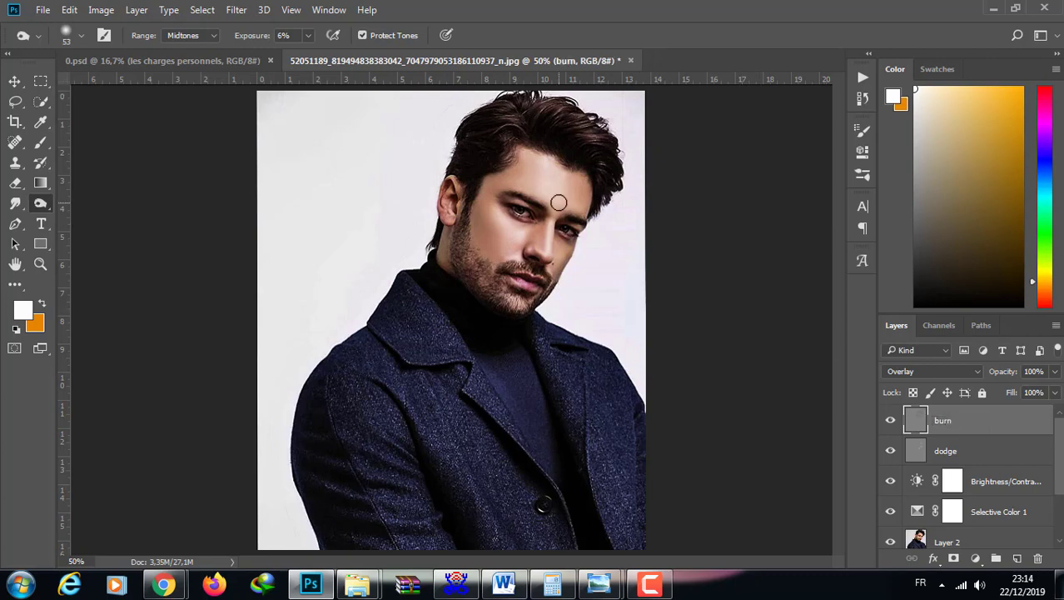
key("ctrl+plus")
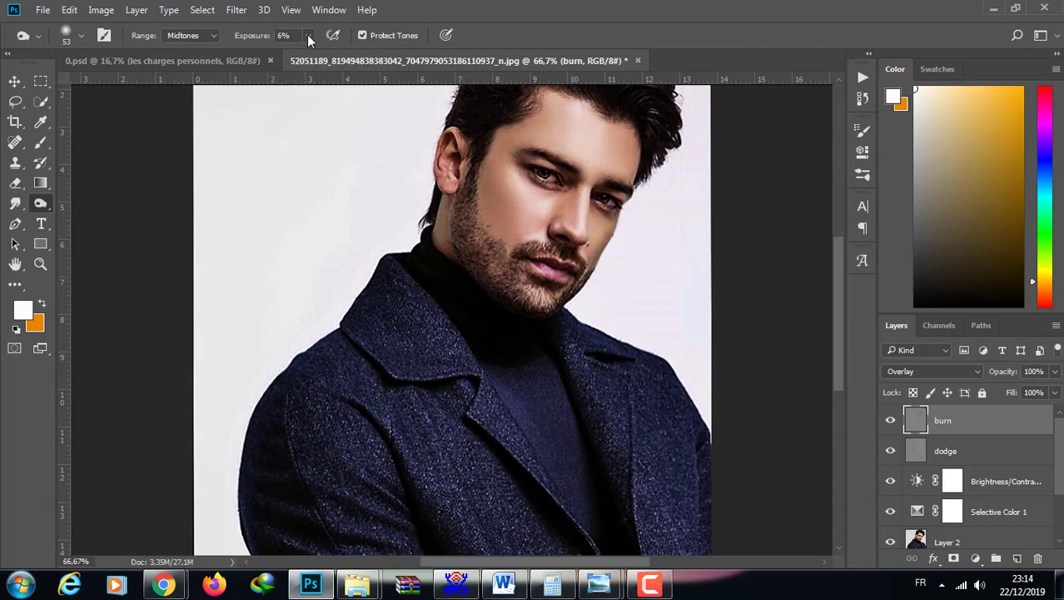
- Darken the jaw and beard with the Burn tool at 29% exposure
left_click_drag(308, 35, 324, 54)
left_click(462, 214)
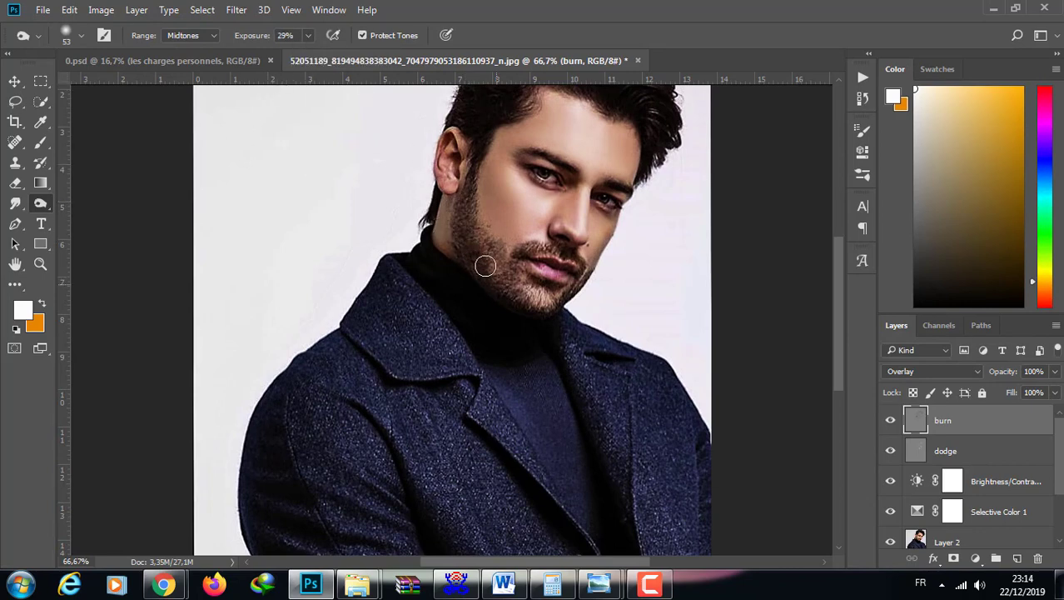
left_click_drag(470, 213, 489, 257)
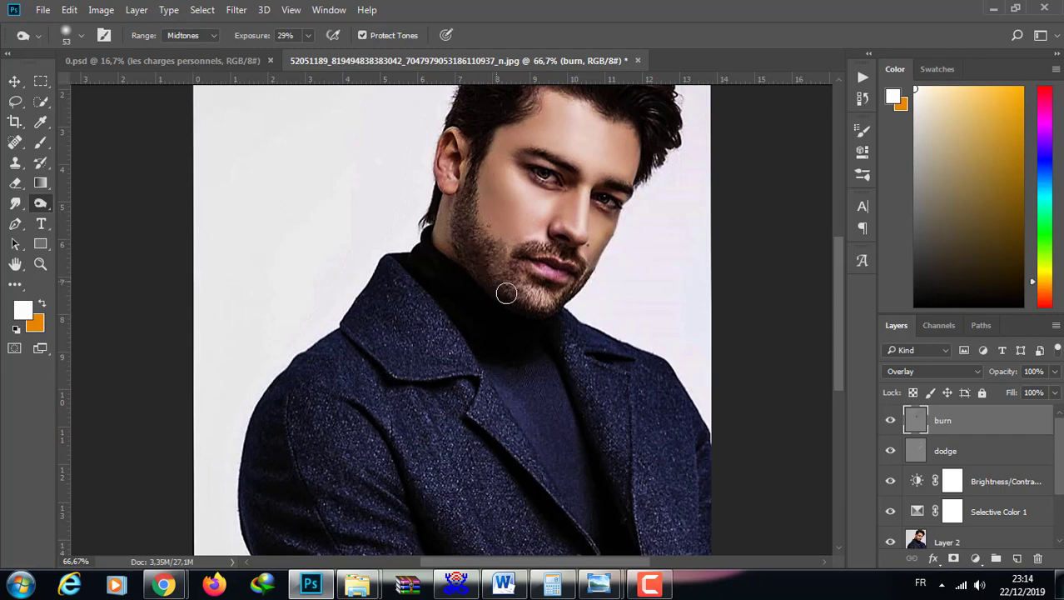
- Set the brush to 21 px and make the dodge layer active
left_click(81, 35)
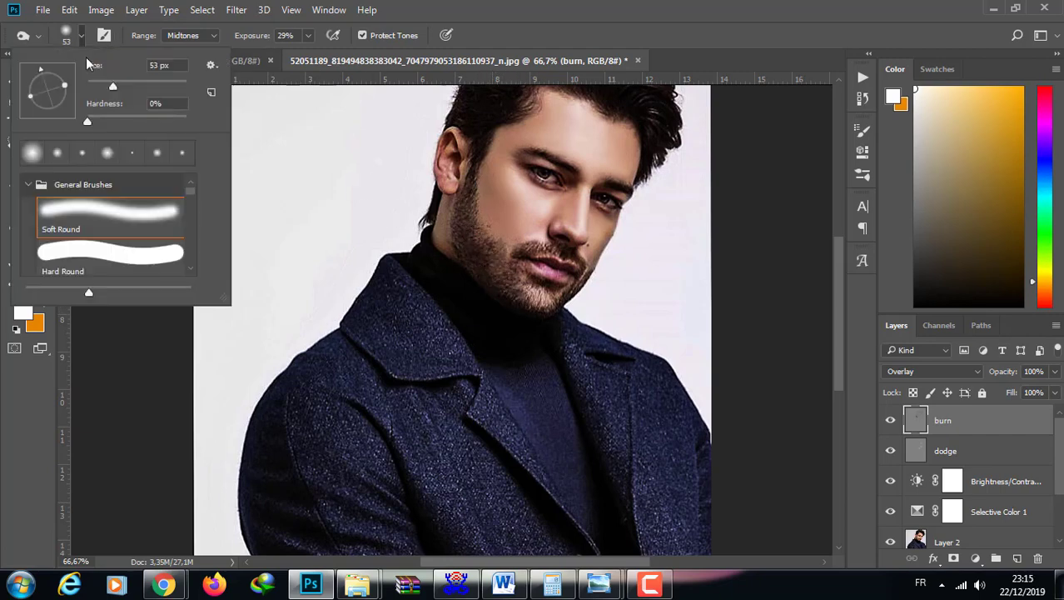
key("Return")
scroll(683, 254, "up", 3)
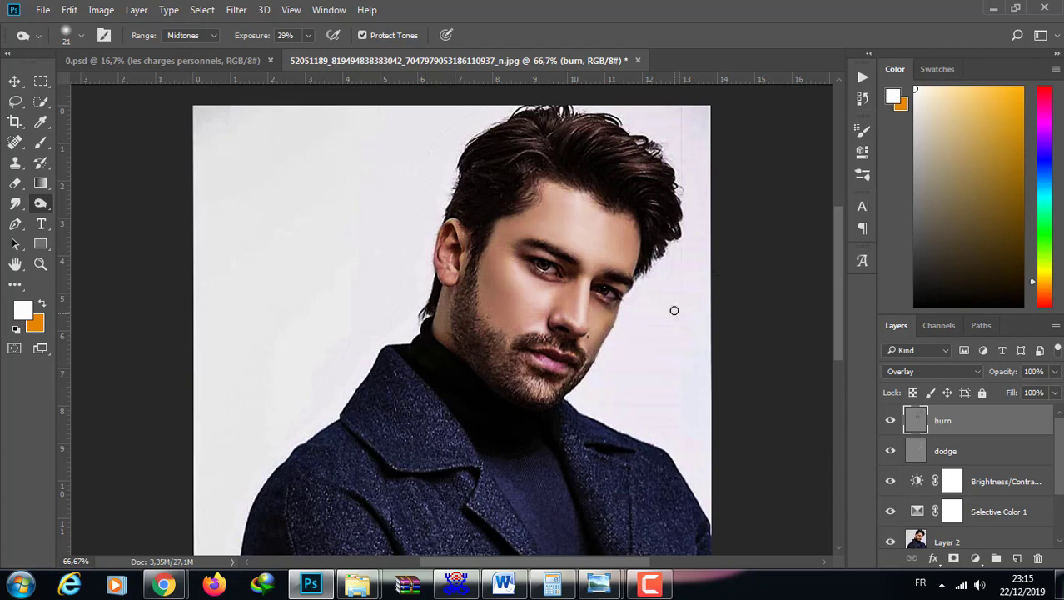
scroll(837, 286, "down", 2)
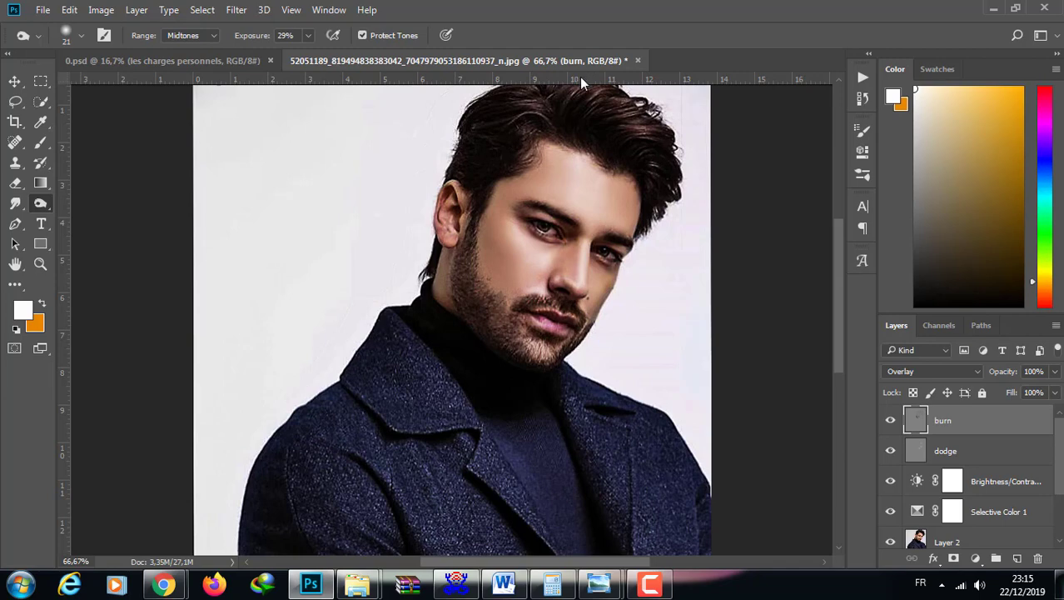
scroll(835, 234, "up", 1)
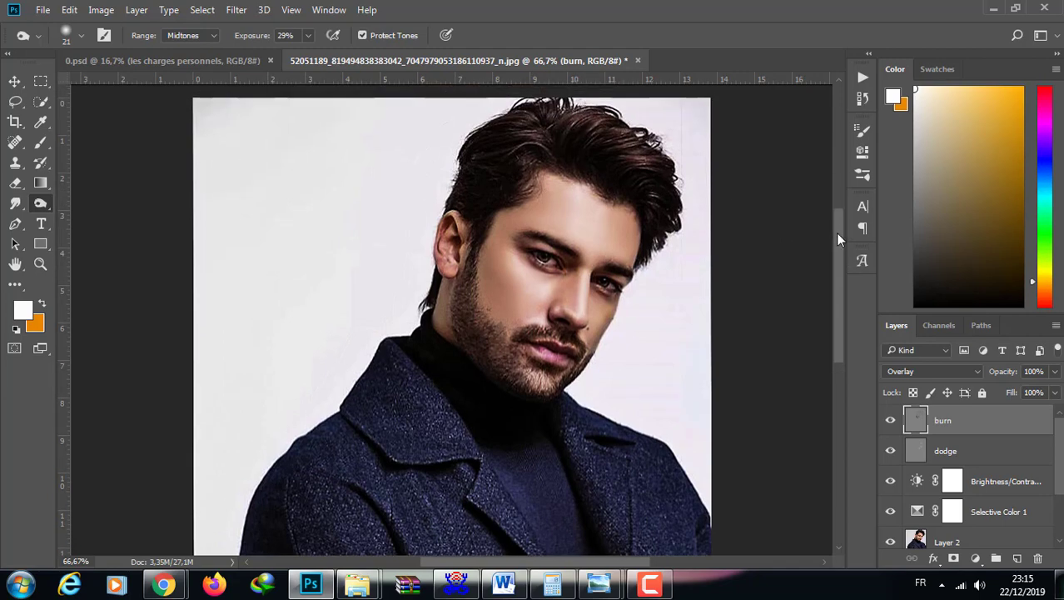
key("alt+bracketleft")
- Switch to the Dodge tool at 22% with a 15 px brush and lighten the hair's left edge
right_click(48, 203)
left_click(80, 206)
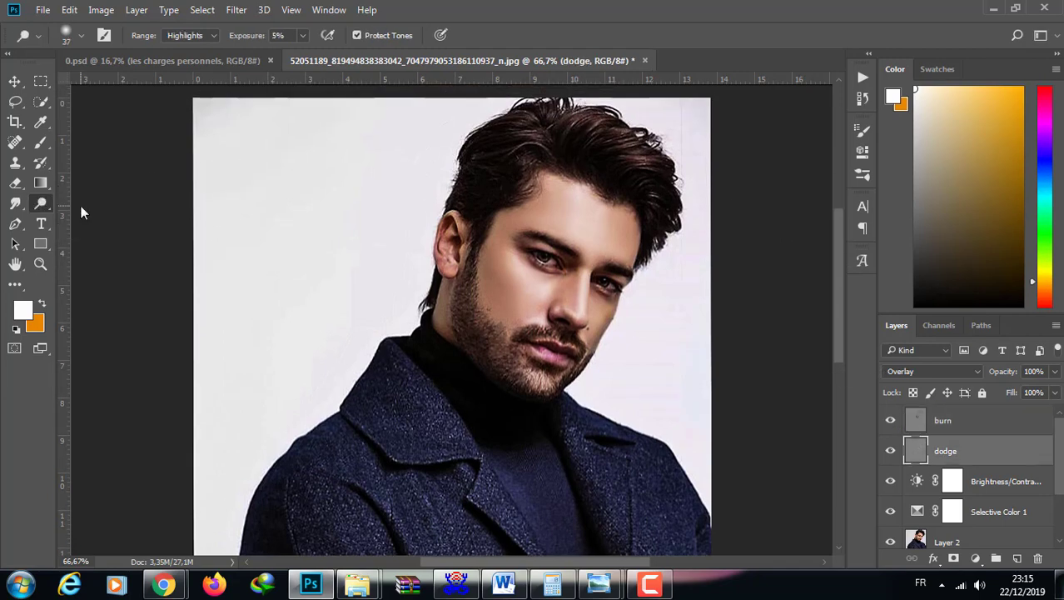
left_click(302, 35)
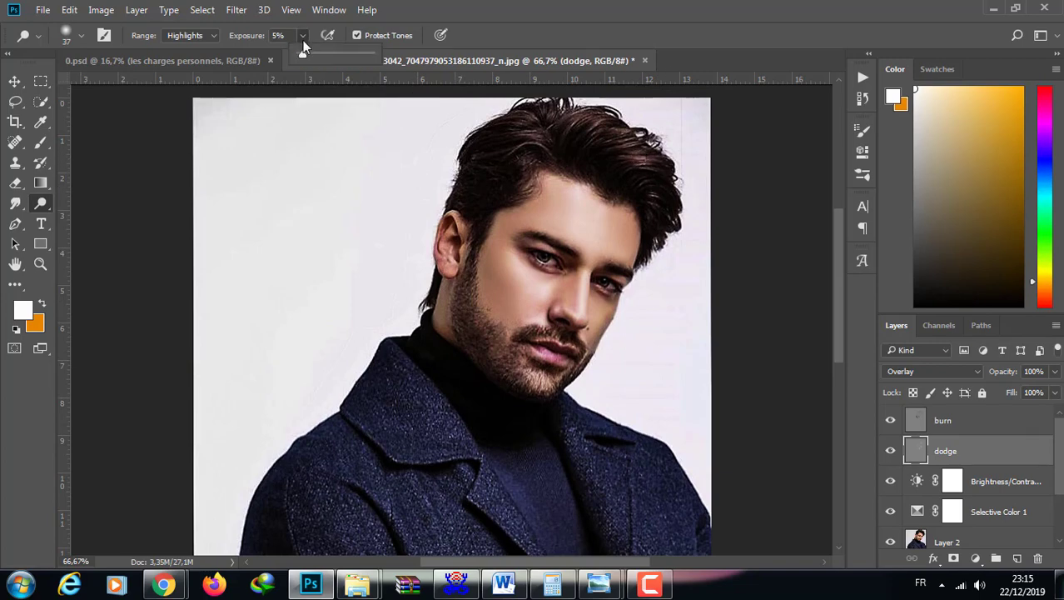
left_click_drag(301, 54, 314, 53)
key("ctrl+plus")
scroll(819, 230, "up", 3)
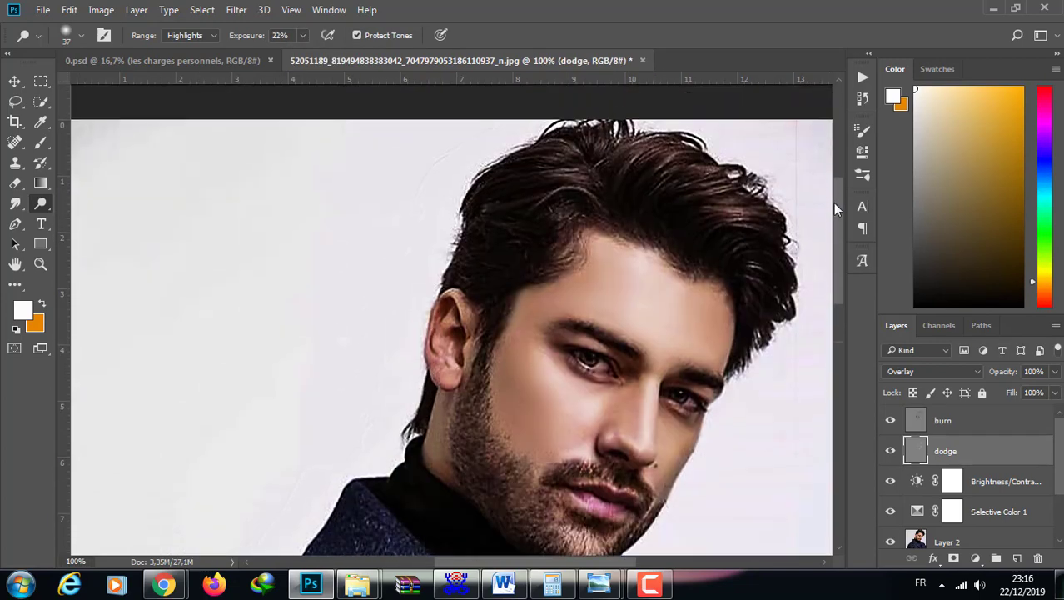
left_click(75, 34)
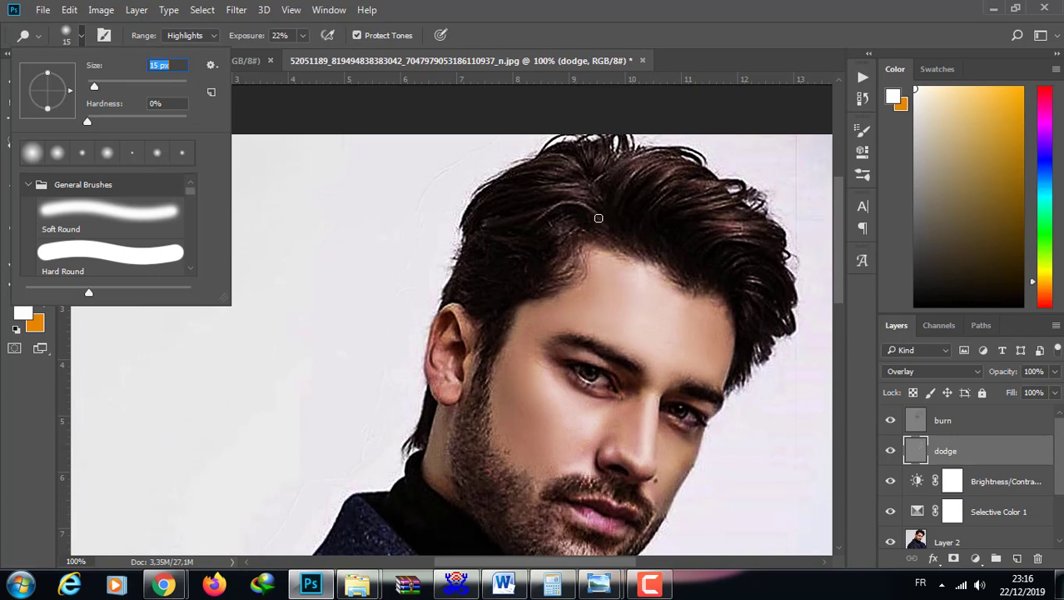
key("Return")
left_click_drag(729, 225, 742, 237)
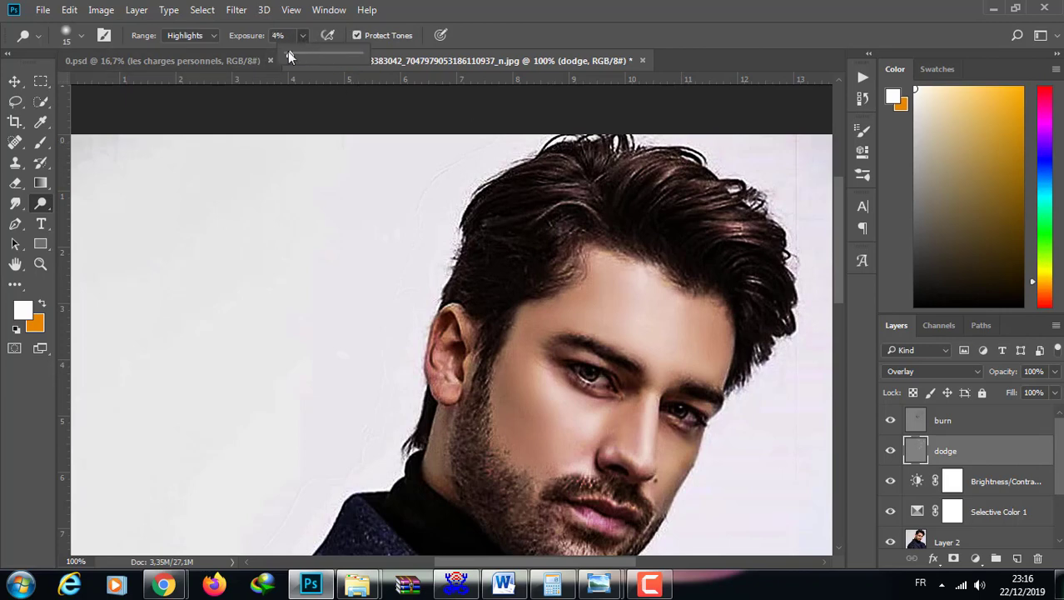
- With a 44 px brush, lighten the top and upper edge of the hair
left_click(83, 35)
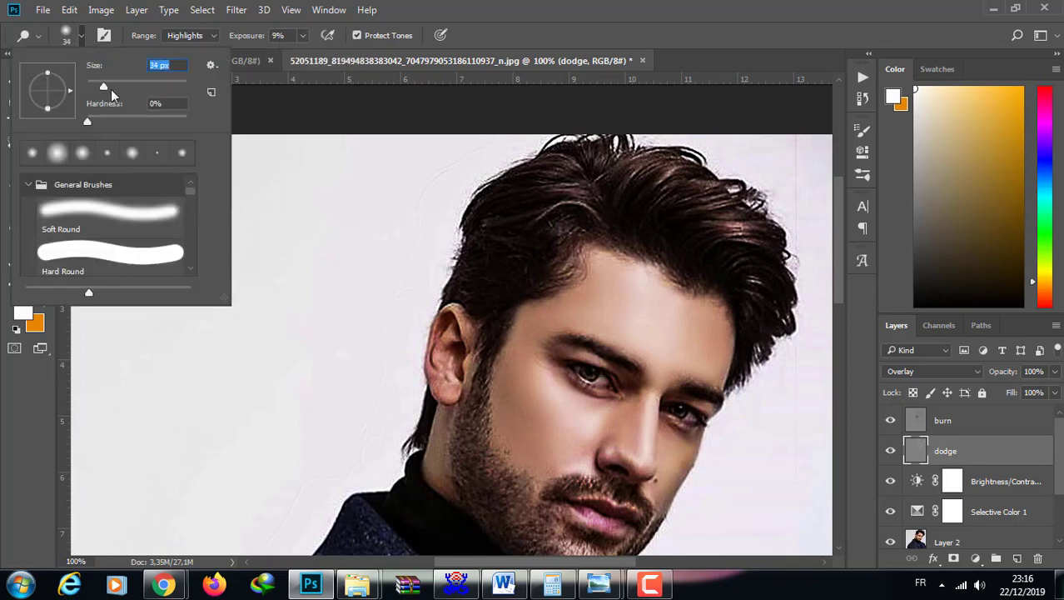
key("Return")
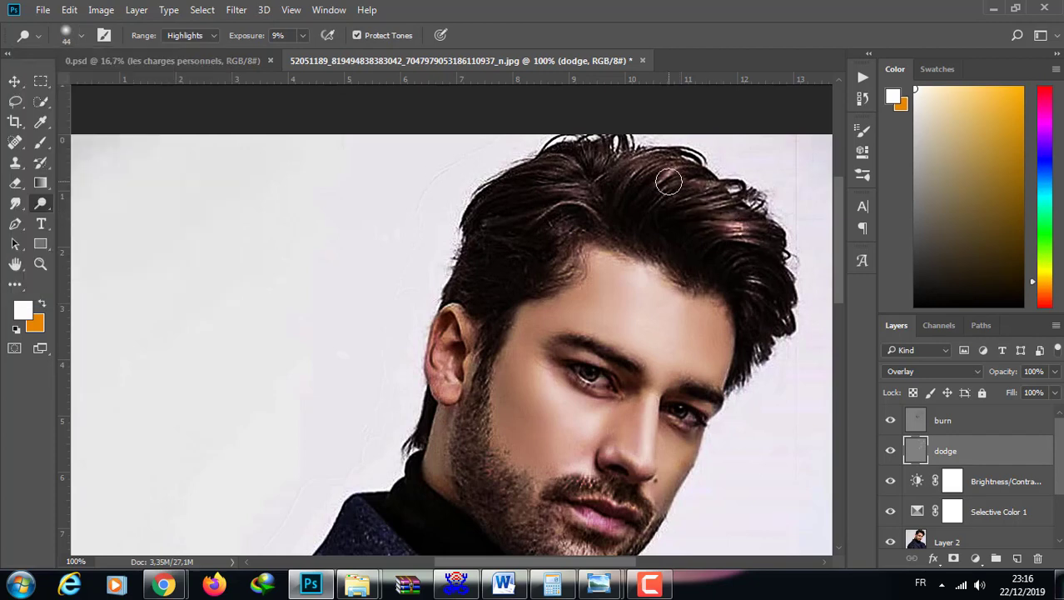
mouse_move(596, 176)
left_mouse_down()
mouse_move(573, 190)
mouse_move(582, 153)
mouse_move(554, 209)
mouse_move(512, 205)
mouse_move(492, 218)
mouse_move(738, 181)
mouse_move(588, 168)
mouse_move(690, 224)
mouse_move(595, 199)
mouse_move(699, 203)
mouse_move(769, 318)
mouse_move(770, 240)
mouse_move(713, 244)
mouse_move(613, 167)
mouse_move(477, 148)
left_mouse_up()
key("ctrl+minus")
key("ctrl+minus")
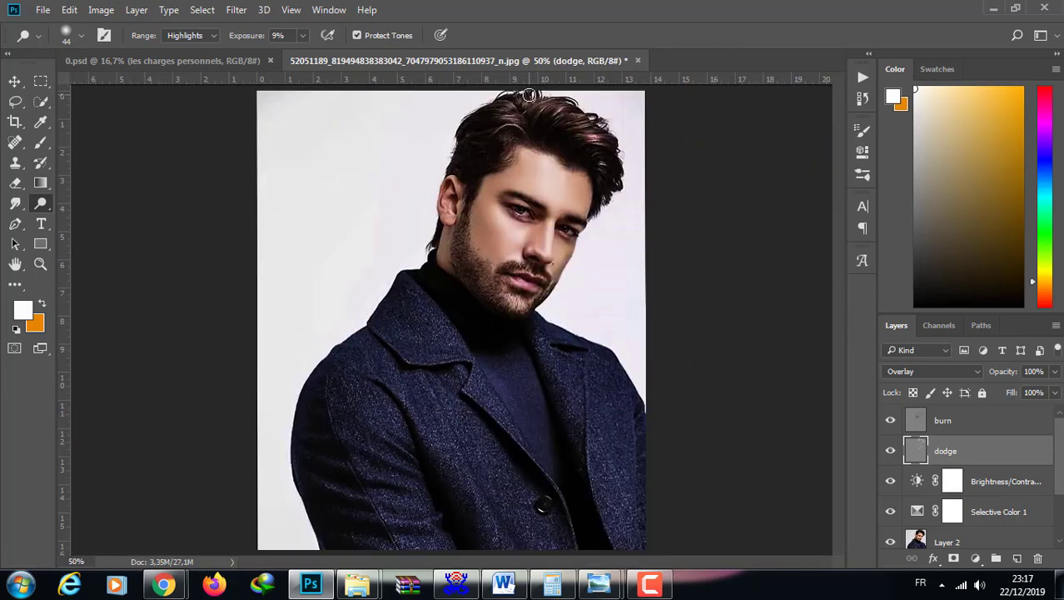
mouse_move(587, 118)
left_mouse_down()
mouse_move(530, 112)
mouse_move(470, 135)
left_mouse_up()
- Group the burn and dodge layers as 'D&B' and select Brightness/Contrast down to Layer 2
left_click(939, 423, "shift")
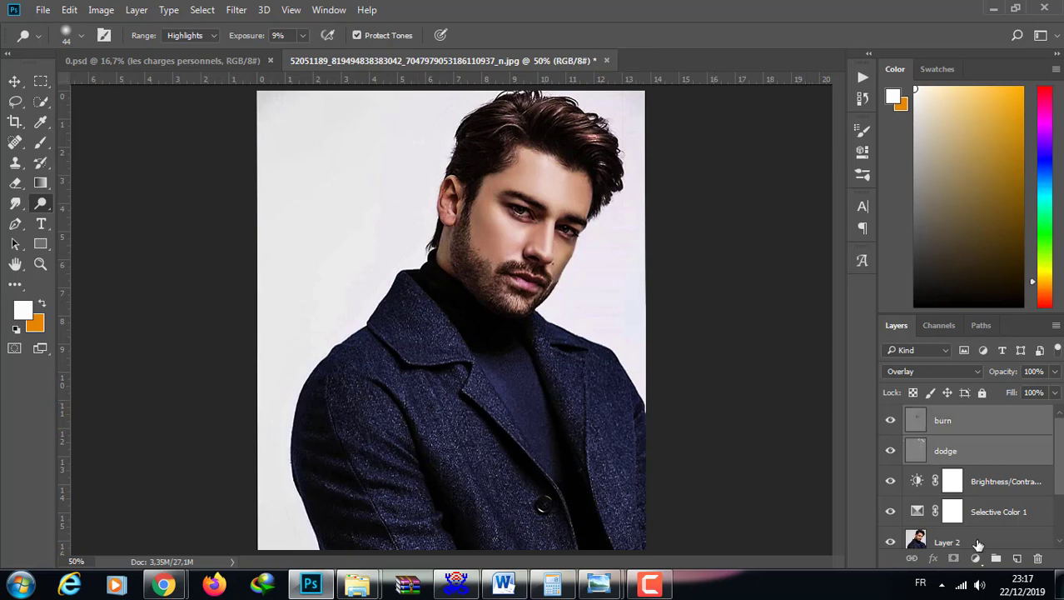
left_click(996, 558)
double_click(941, 414)
type("Do")
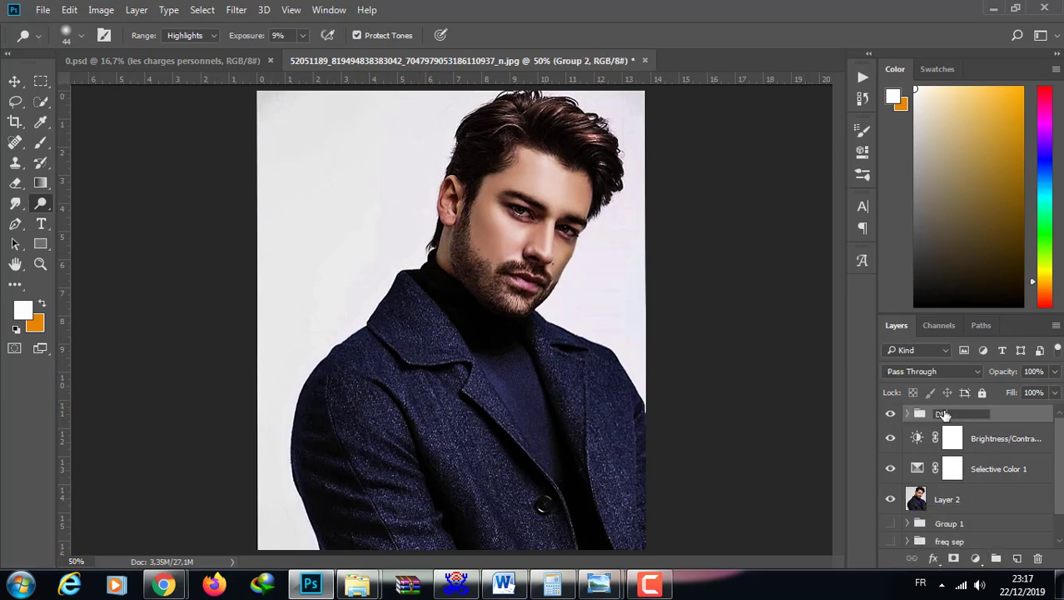
key("Return")
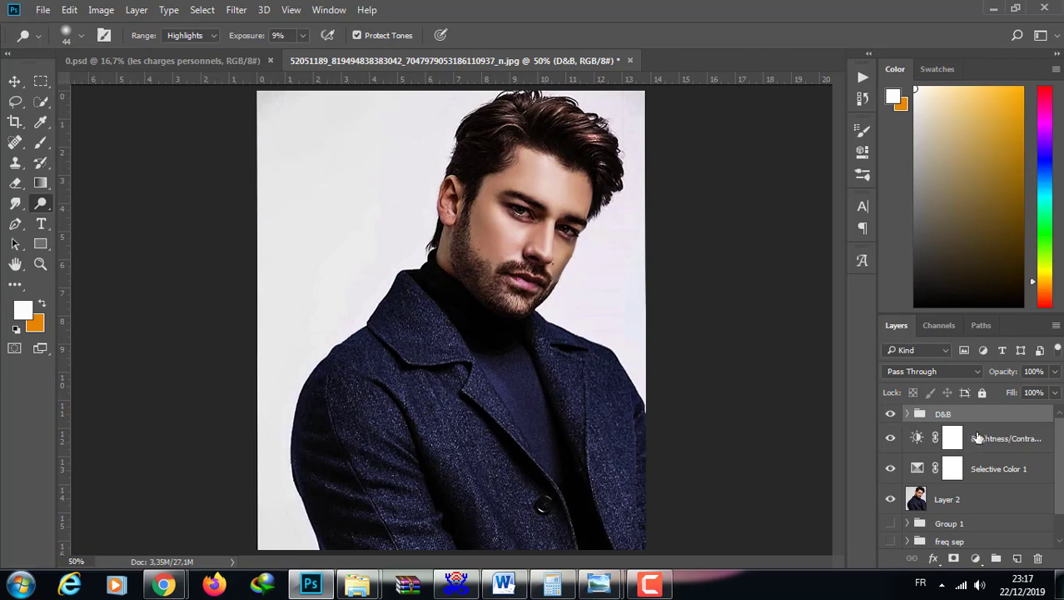
left_click(952, 438)
left_click(950, 500, "shift")
- Group the adjustments with Layer 2, stamp all visible layers into Layer 3, and duplicate it
left_click(997, 559)
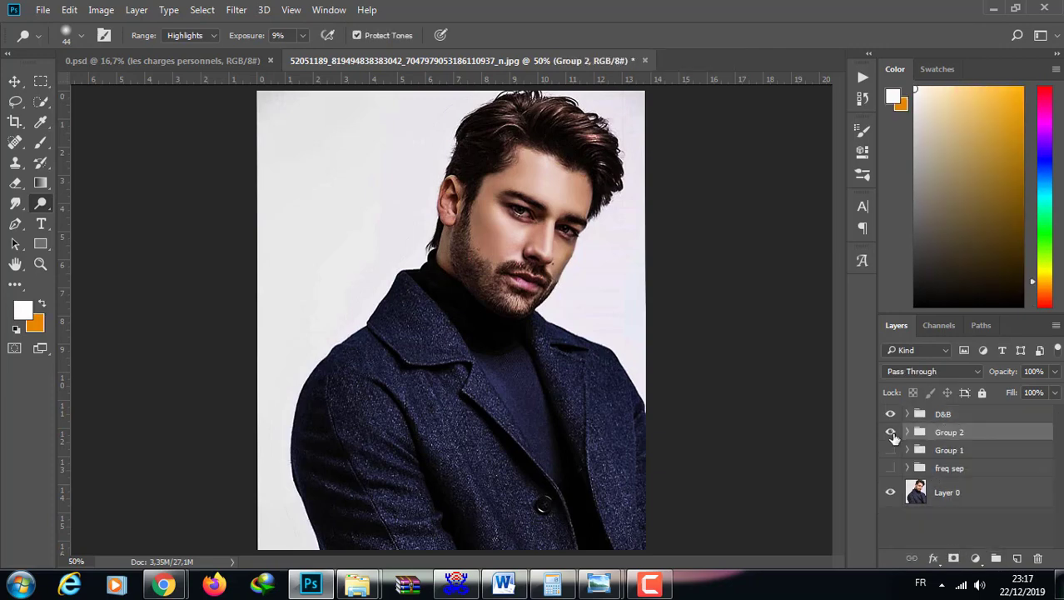
left_click(930, 415)
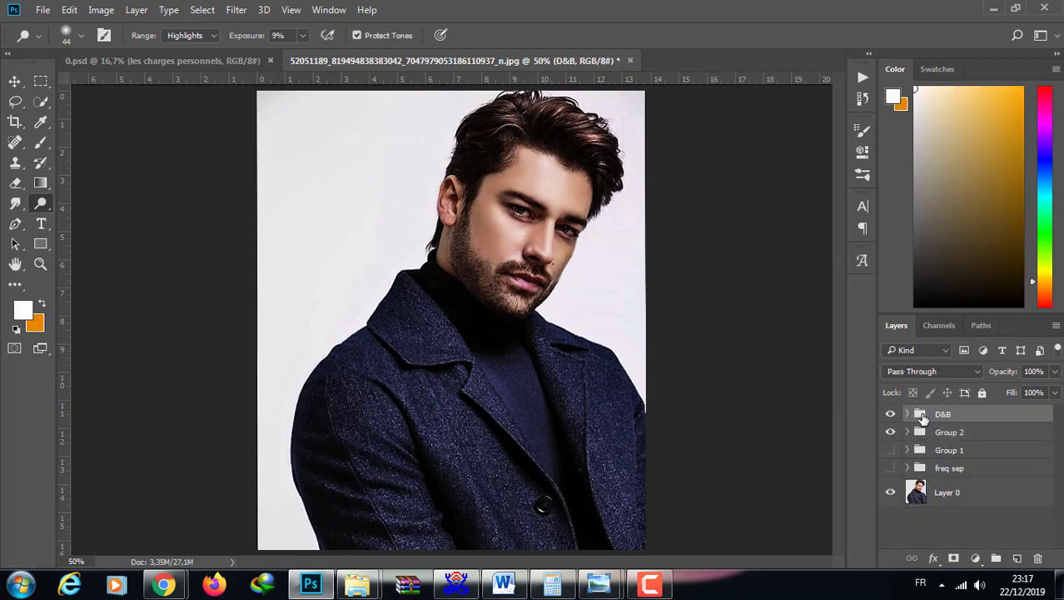
key("ctrl+shift+alt+e")
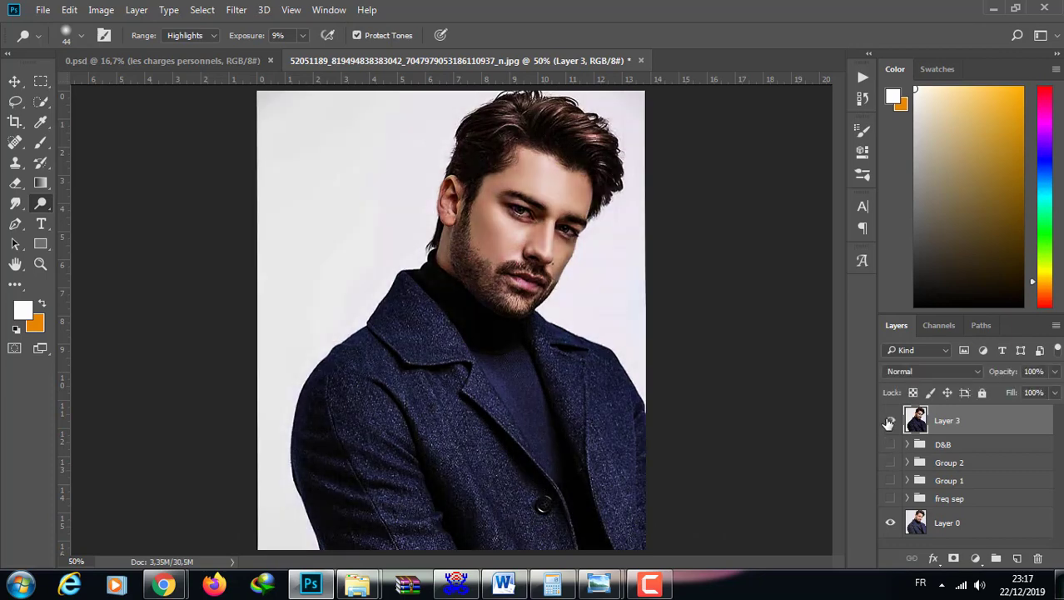
key("ctrl+j")
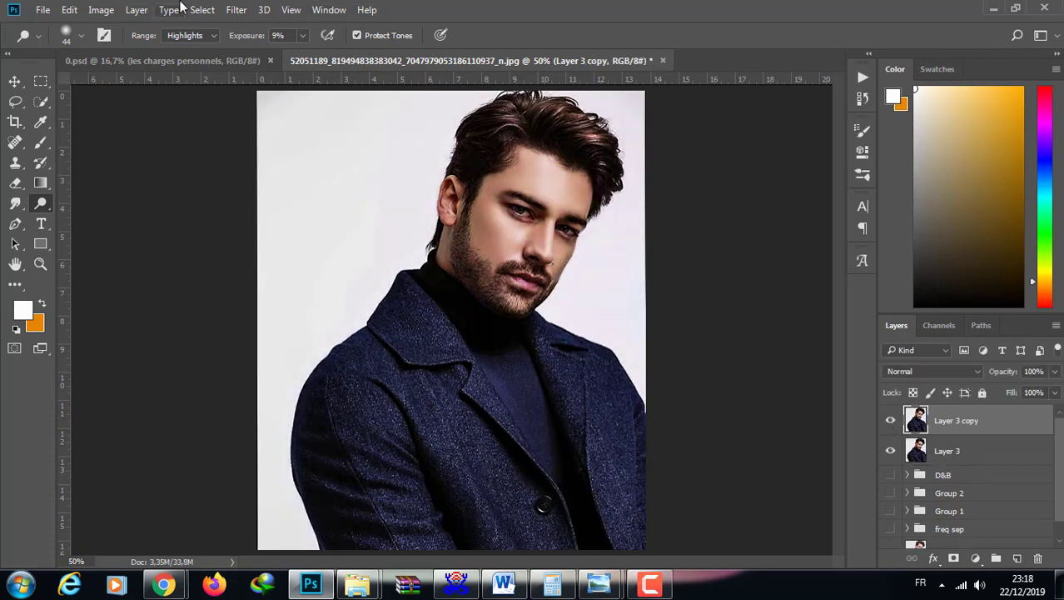
left_click(235, 10)
- In Camera Raw HSL, set Oranges luminance to about -11 and saturation to -10, then apply
left_click(272, 102)
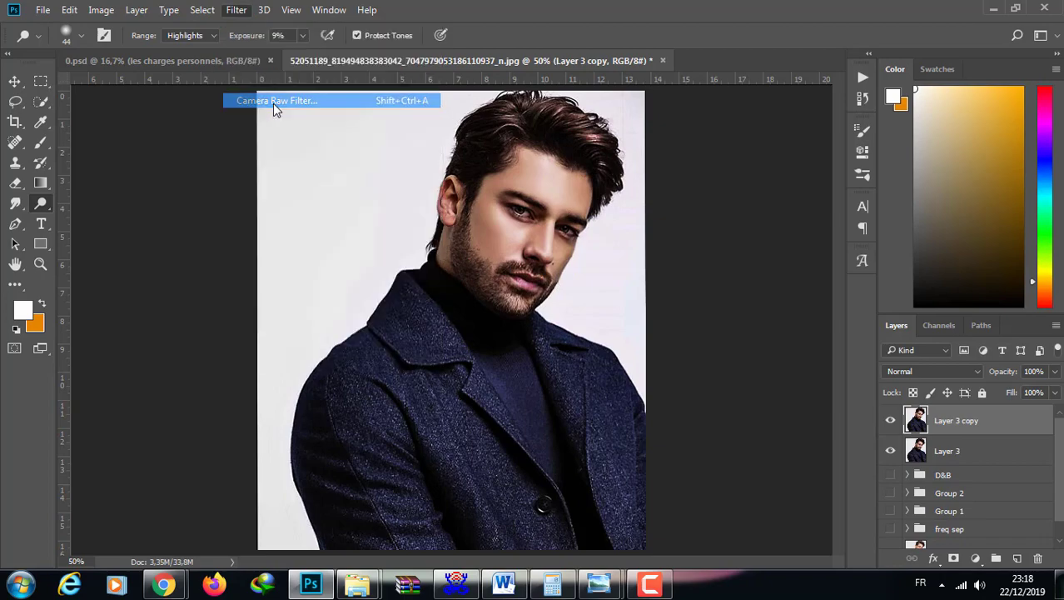
scroll(938, 404, "down", 3)
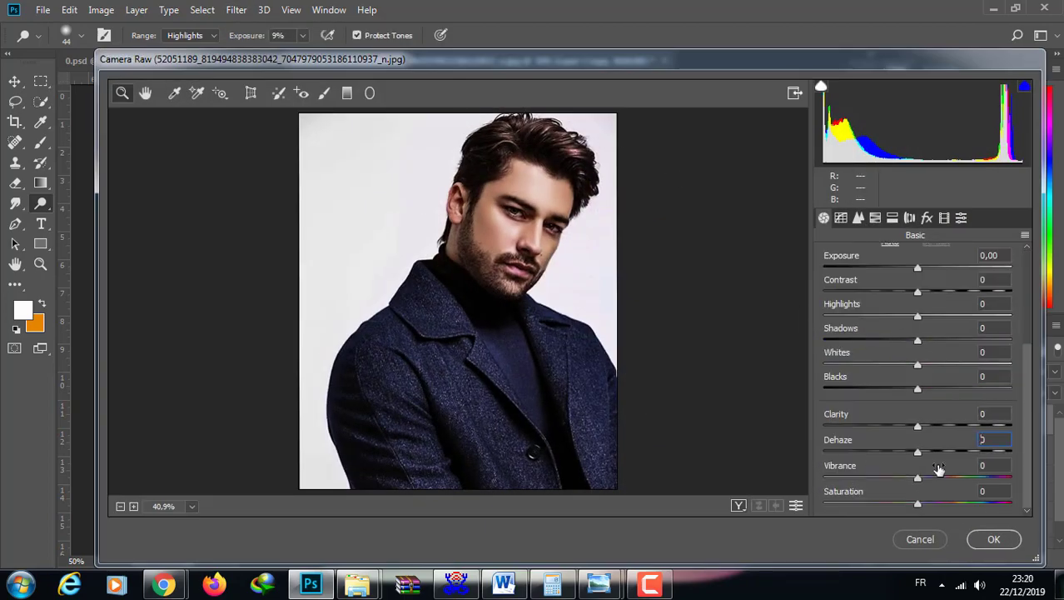
key("ctrl+alt+5")
left_click(875, 218)
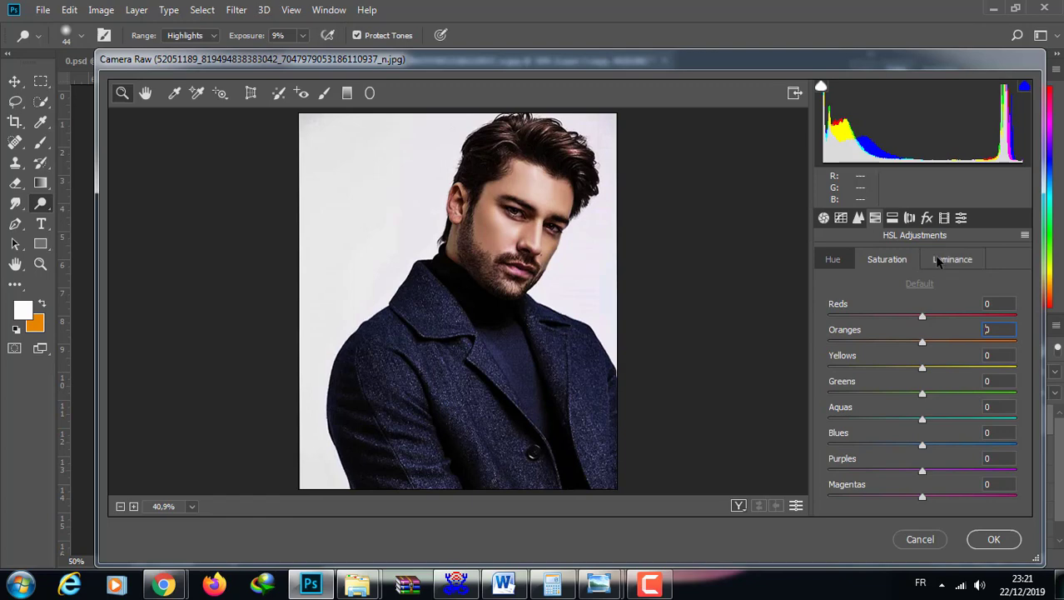
left_click(948, 259)
left_click_drag(922, 344, 899, 348)
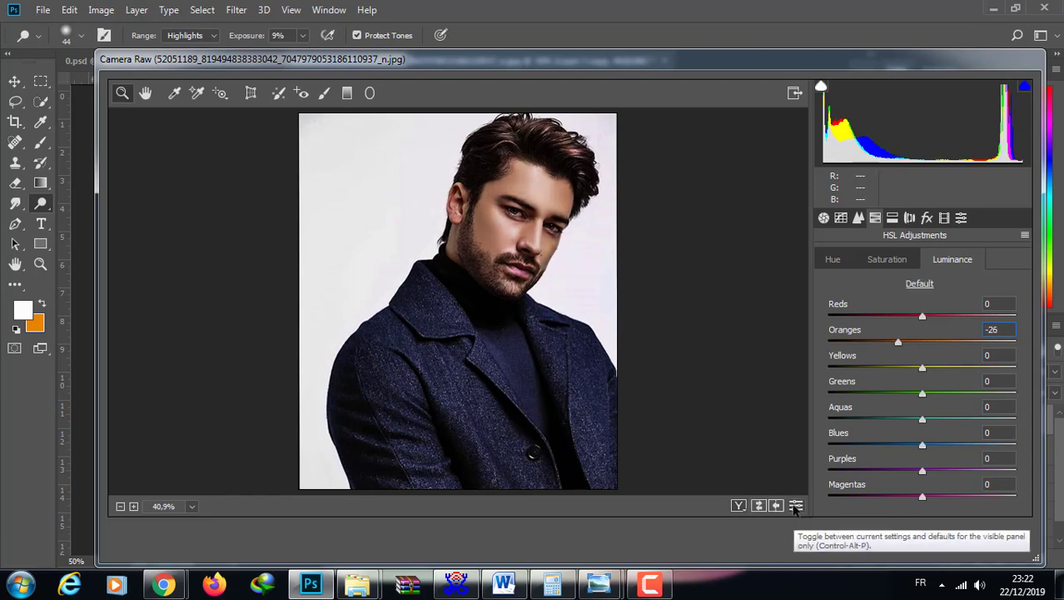
mouse_move(898, 343)
left_mouse_down()
mouse_move(914, 342)
mouse_move(905, 344)
left_mouse_up()
left_click(890, 261)
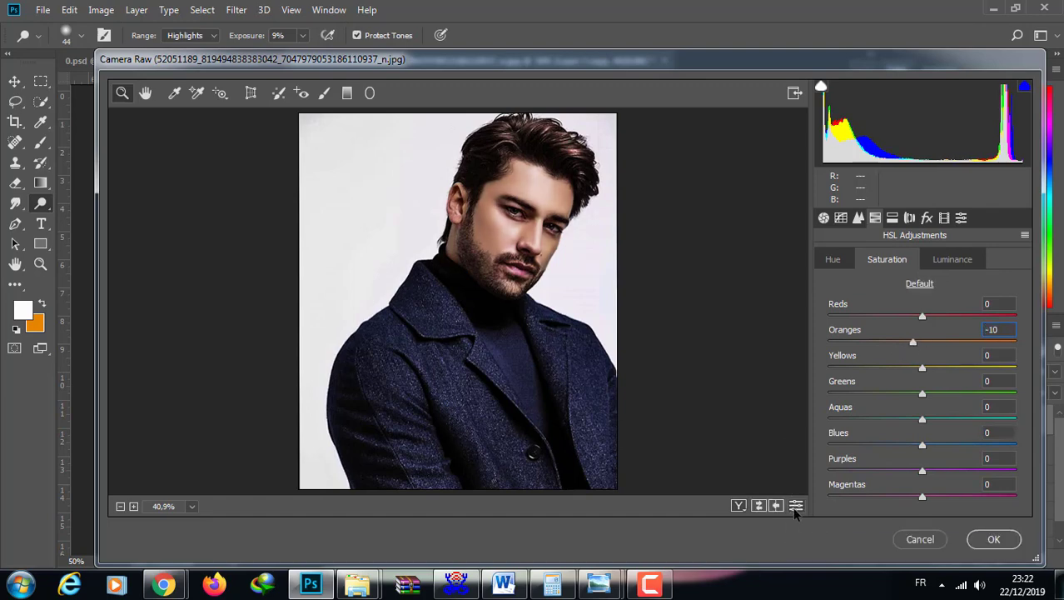
left_click(981, 537)
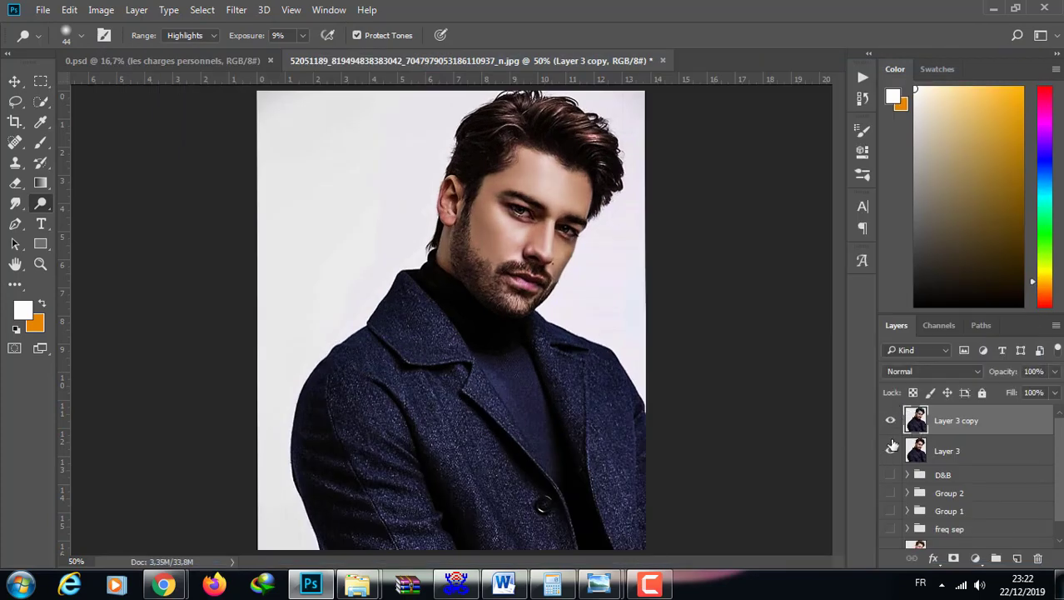
- Add Brightness/Contrast 2 above Layer 3 copy with Brightness 1 and Contrast 18
left_click(975, 558)
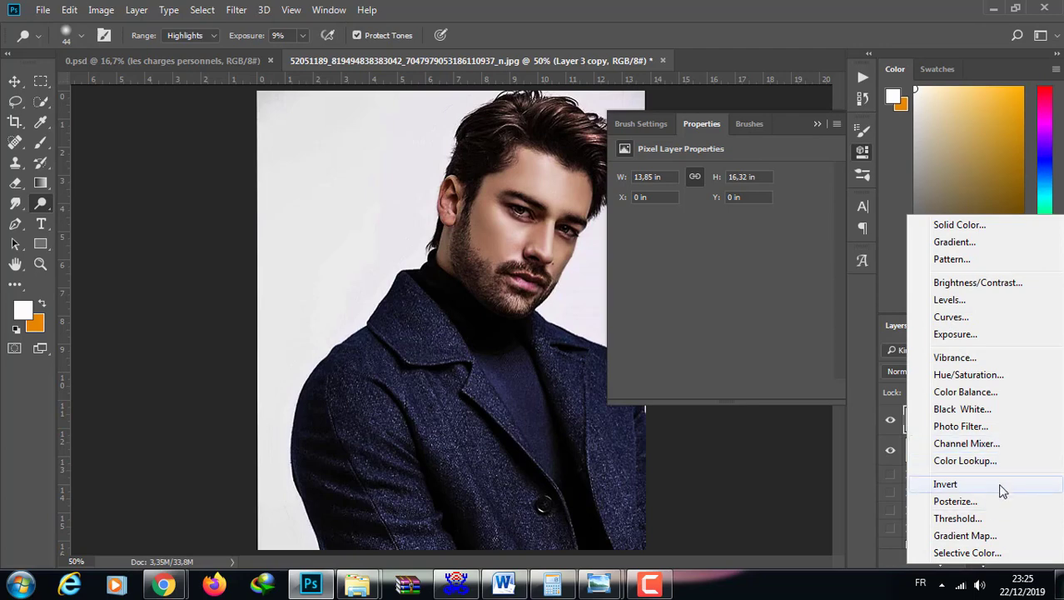
left_click(974, 283)
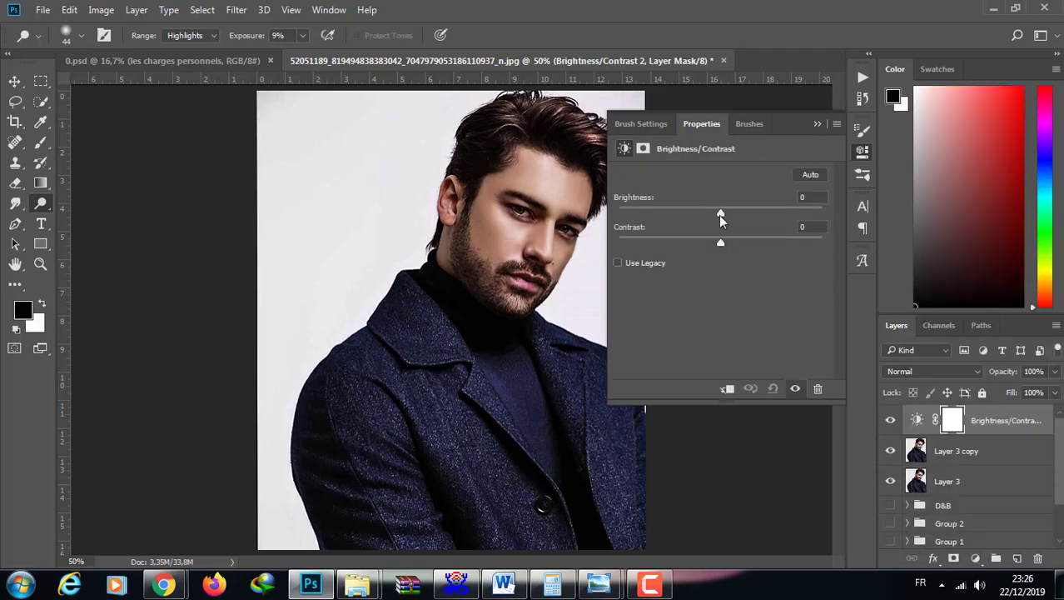
left_click_drag(721, 217, 722, 218)
left_click_drag(742, 244, 739, 243)
- Add a Gradient Map adjustment layer blended in Soft Light mode
left_click(975, 557)
left_click(962, 528)
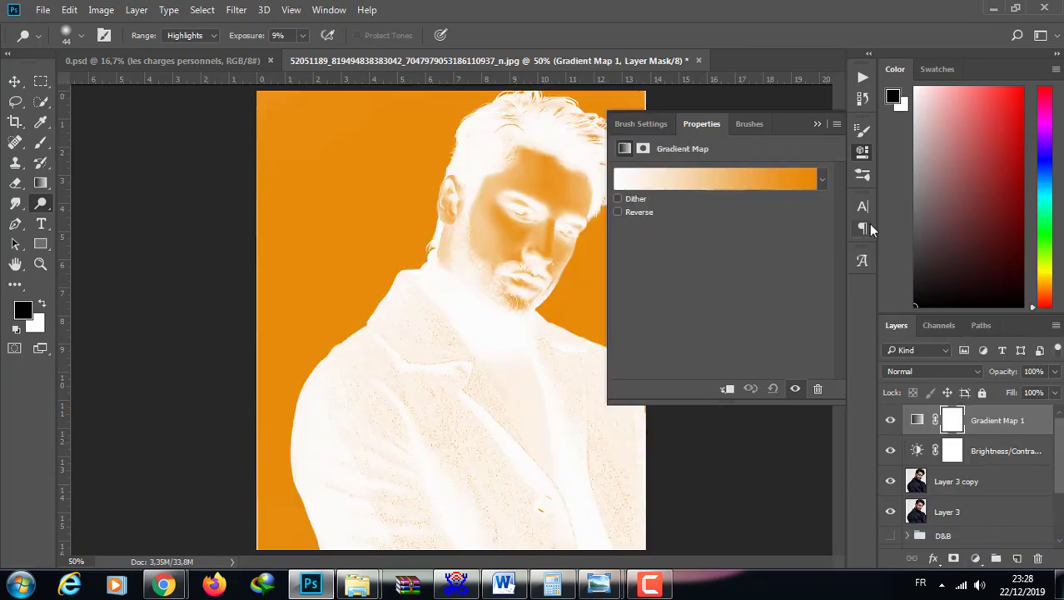
left_click(931, 370)
left_click(908, 216)
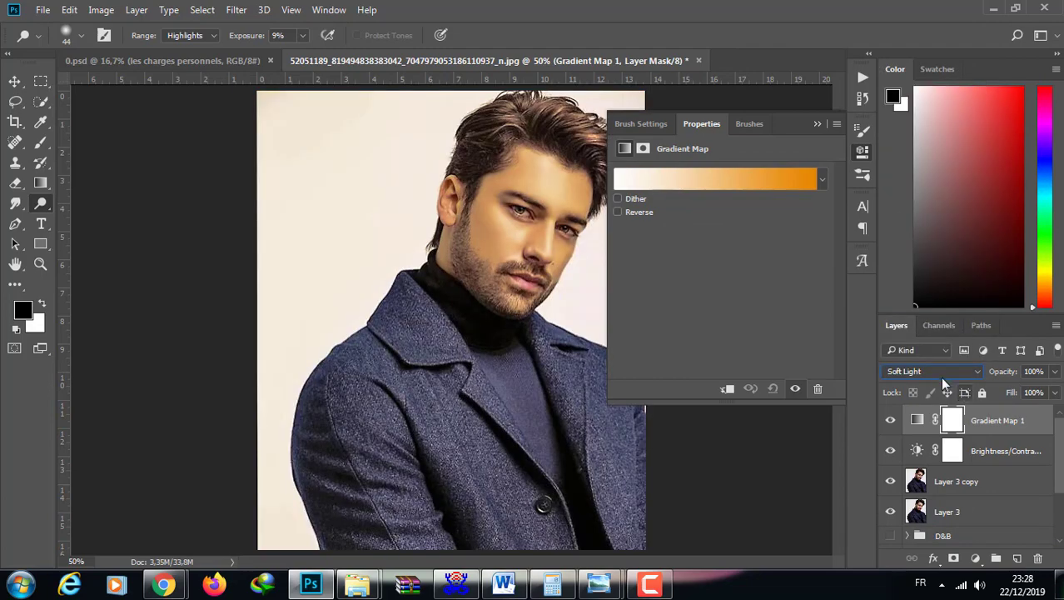
- In the Gradient Editor, set the right stop to a brown sampled from the photo
left_click(794, 179)
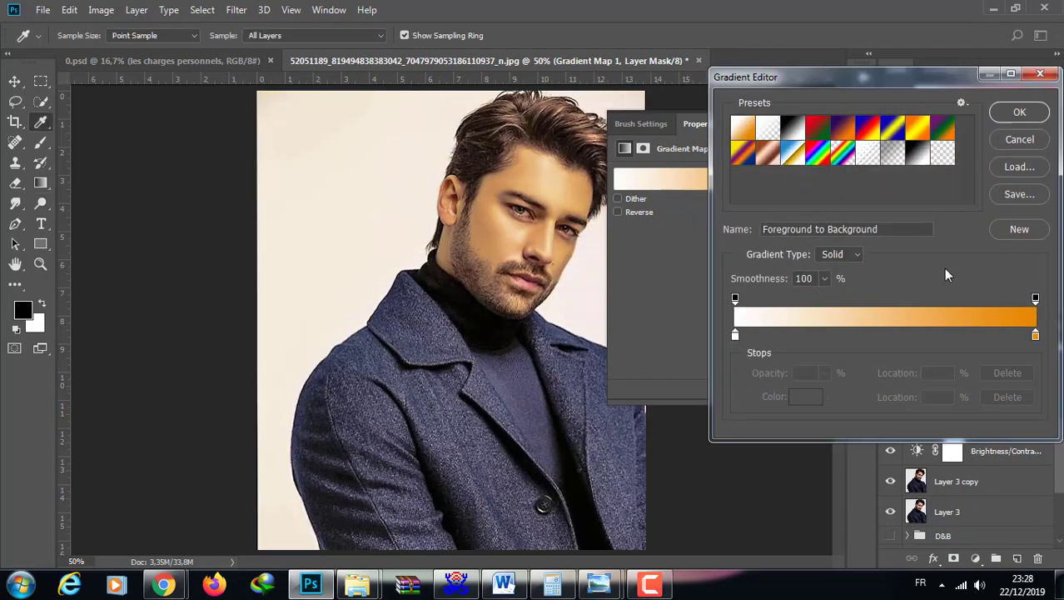
left_click(1035, 333)
left_click(805, 396)
left_click(521, 211)
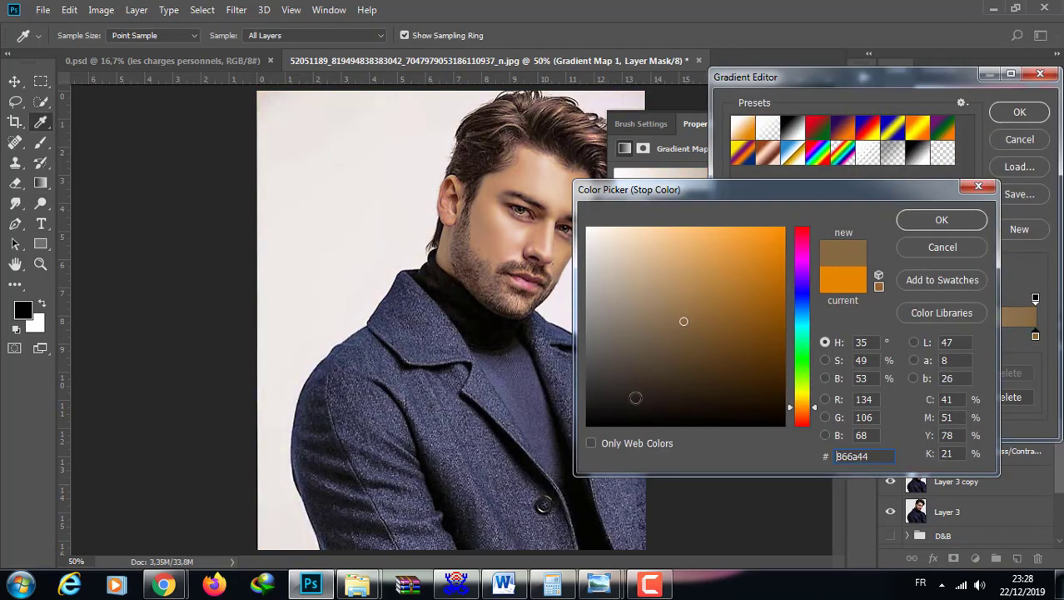
left_click(941, 219)
double_click(737, 333)
left_click(941, 219)
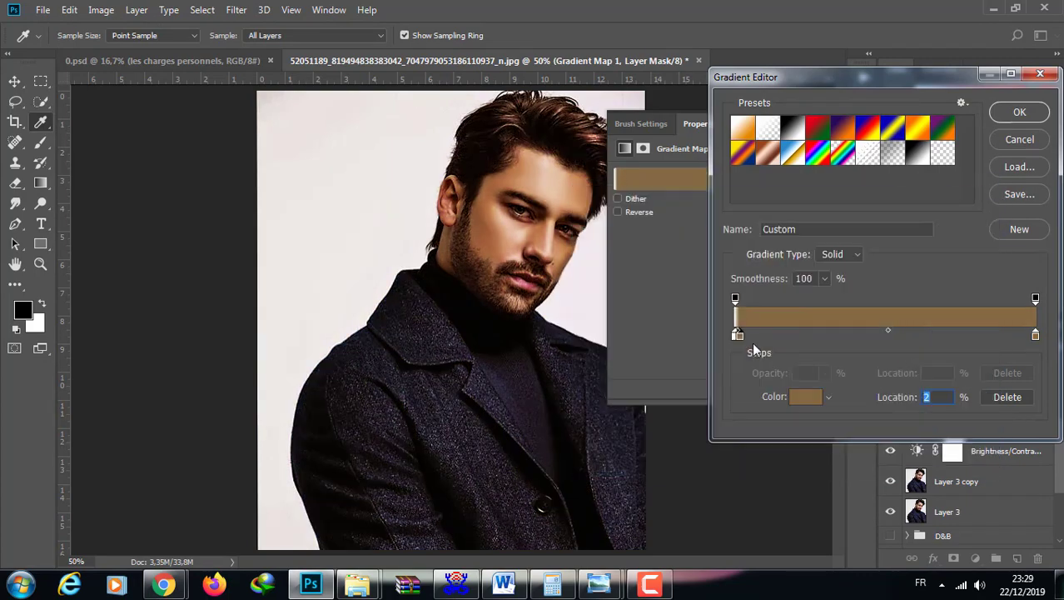
- Make the left stop dark grey and the right stop a darker muted grey-brown
double_click(738, 336)
mouse_move(599, 340)
left_mouse_down()
mouse_move(588, 344)
mouse_move(588, 367)
left_mouse_up()
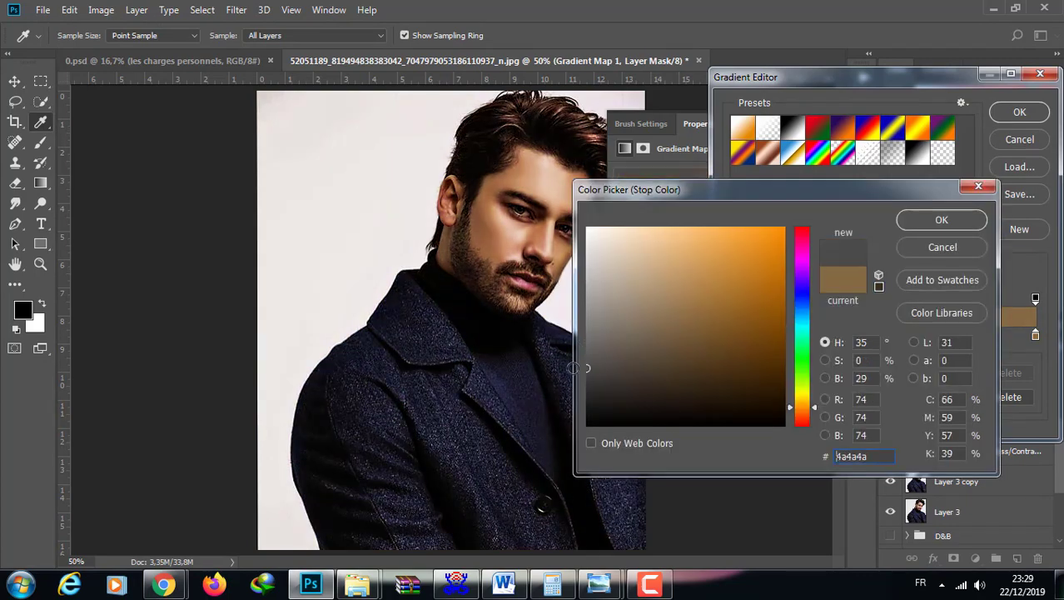
left_click(915, 222)
double_click(1033, 337)
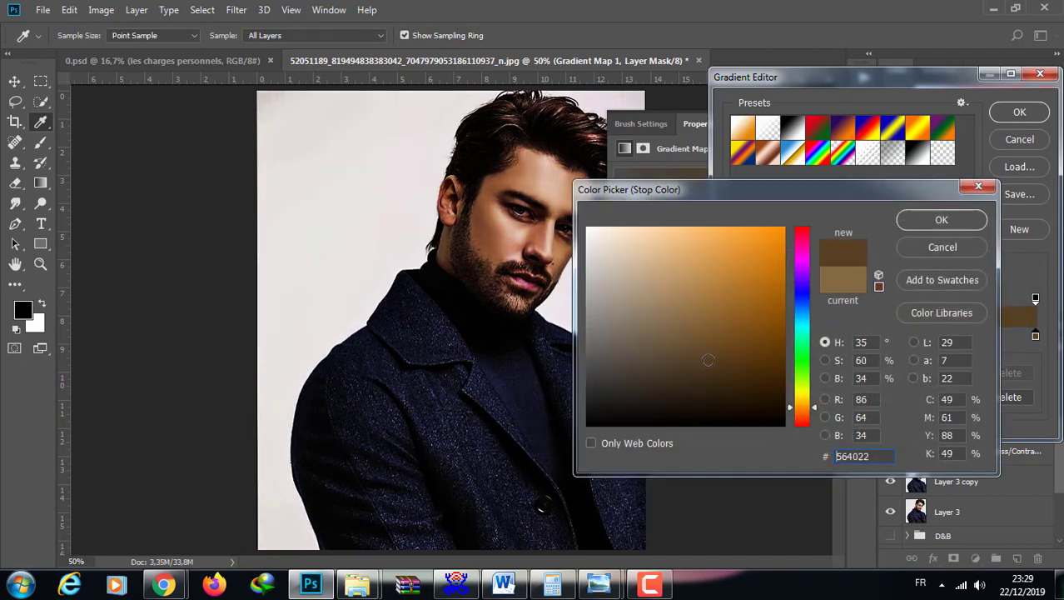
left_click_drag(708, 360, 605, 348)
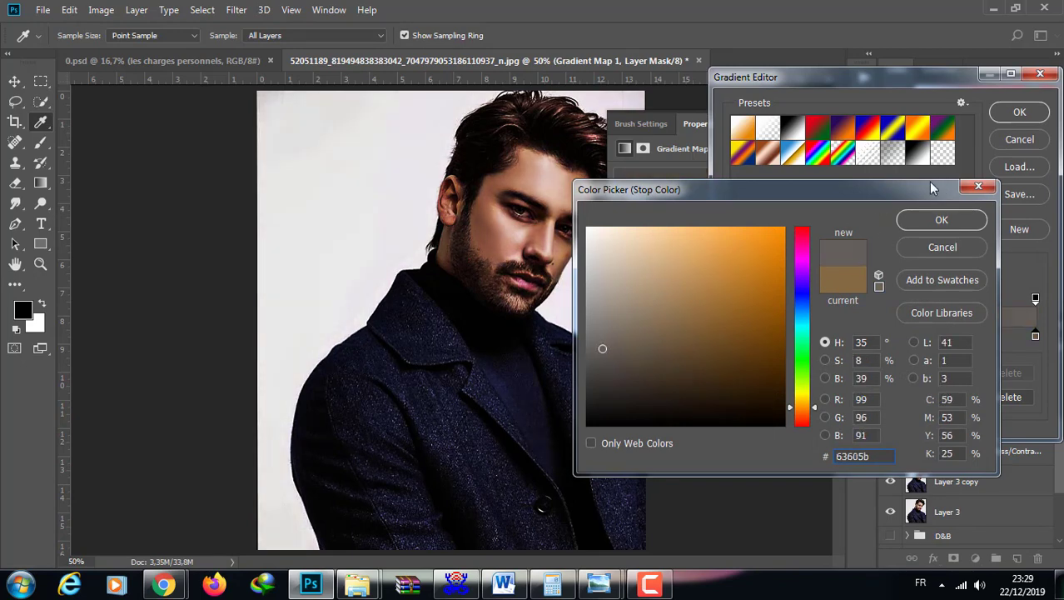
left_click(930, 218)
left_click(1019, 112)
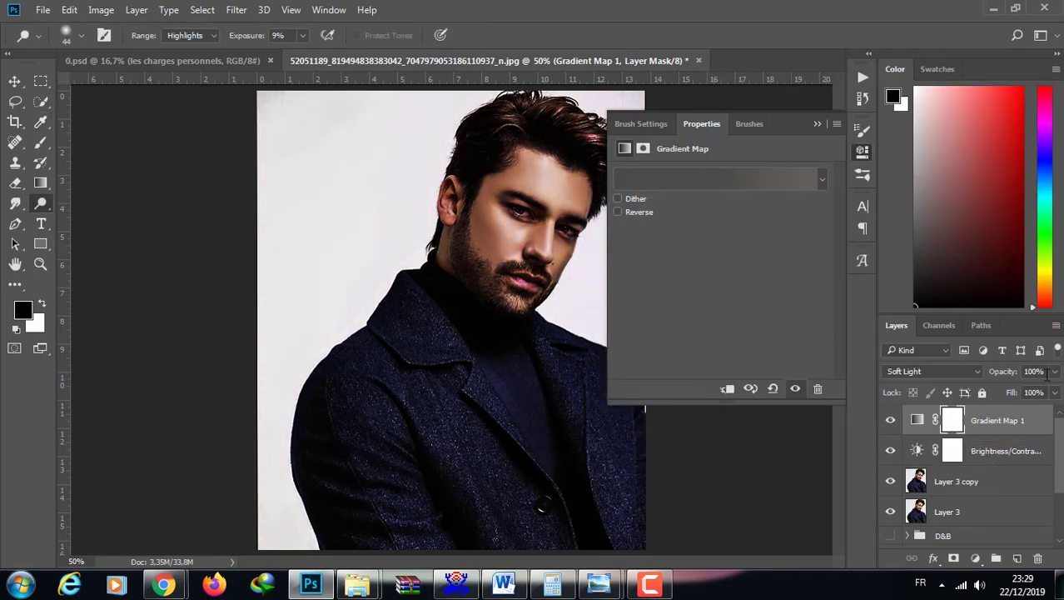
- Set Gradient Map 1 opacity to 29% and stamp visible layers into new Layer 4 (Ctrl+Alt+Shift+E)
left_click_drag(1054, 371, 1016, 404)
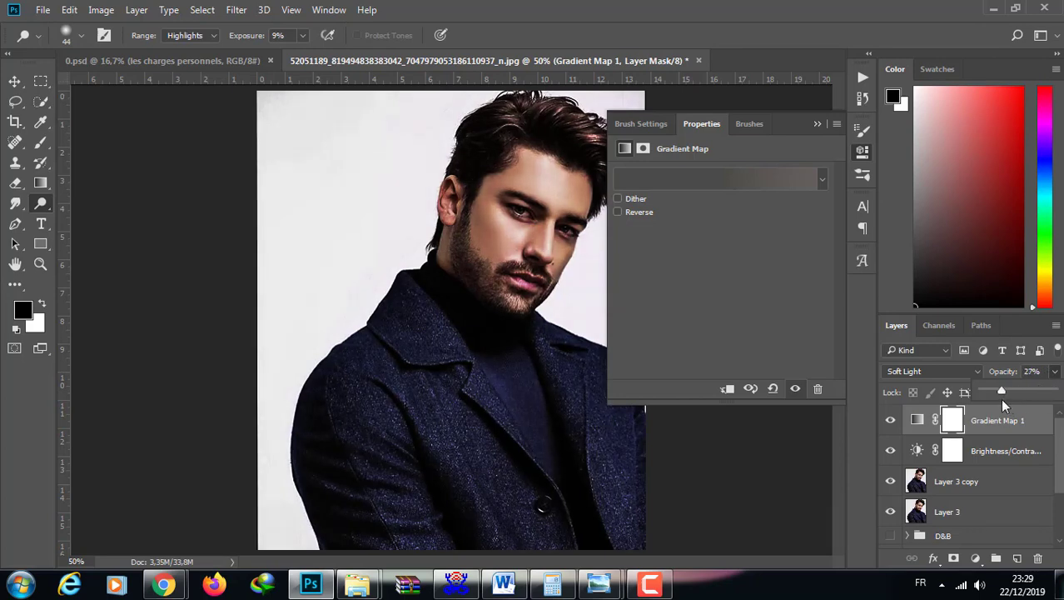
left_click_drag(1002, 405, 994, 404)
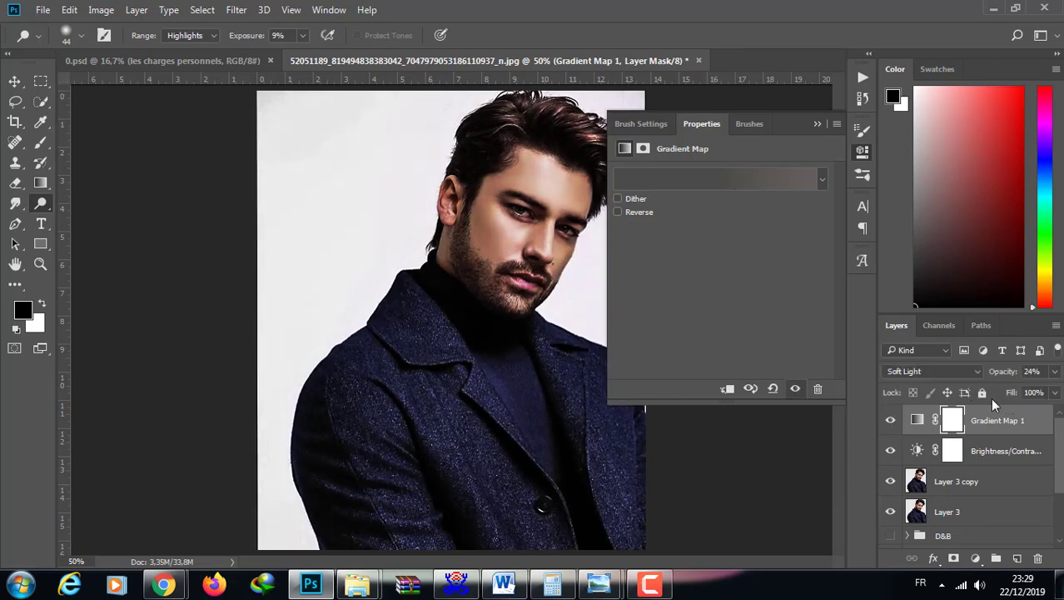
key("b")
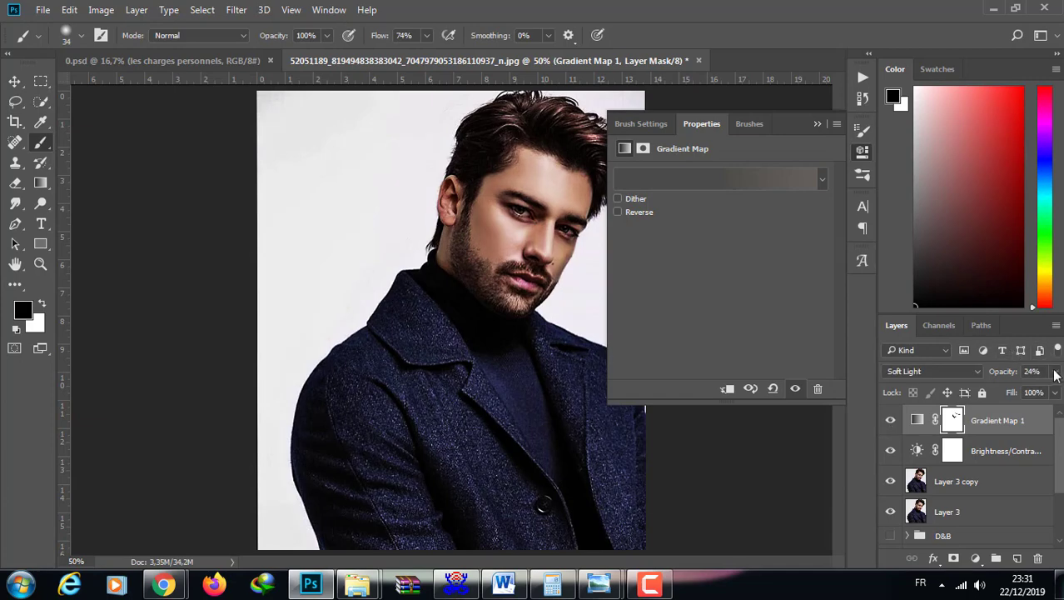
left_click(1055, 372)
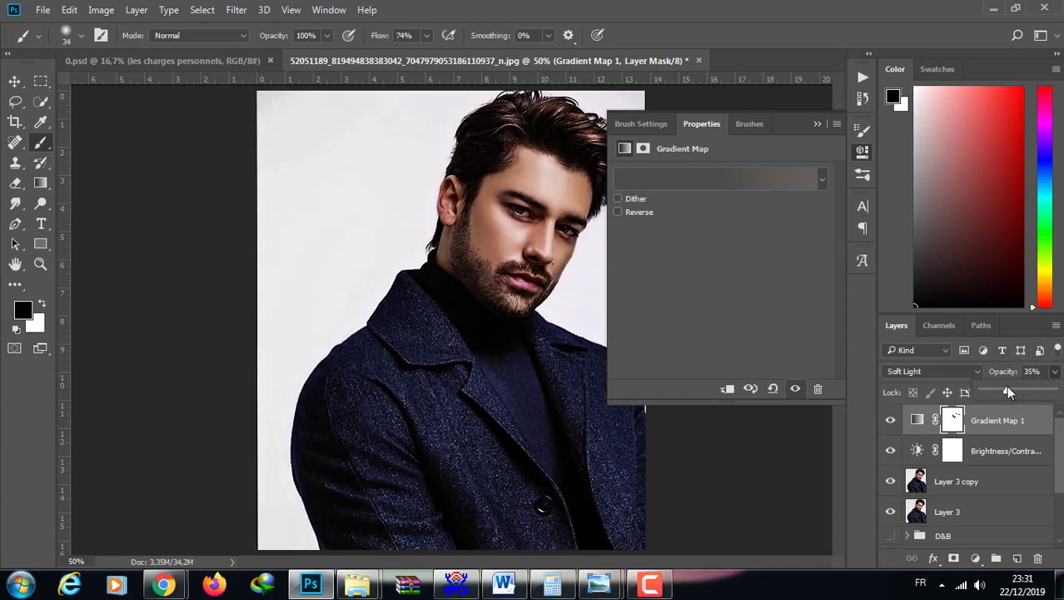
left_click(817, 123)
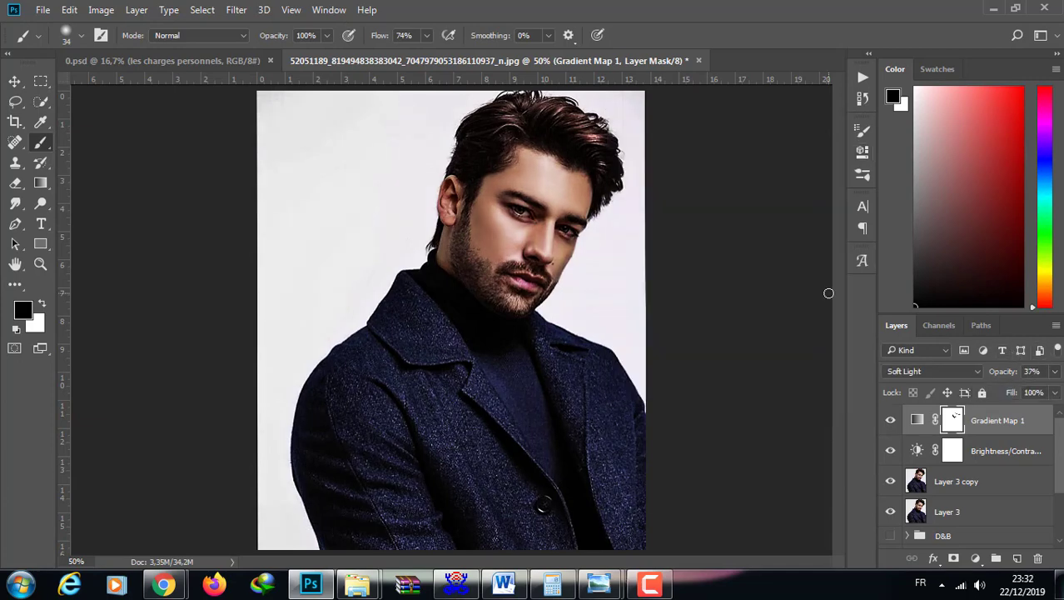
left_click(1054, 371)
mouse_move(1007, 392)
left_mouse_down()
mouse_move(1025, 395)
mouse_move(1005, 394)
left_mouse_up()
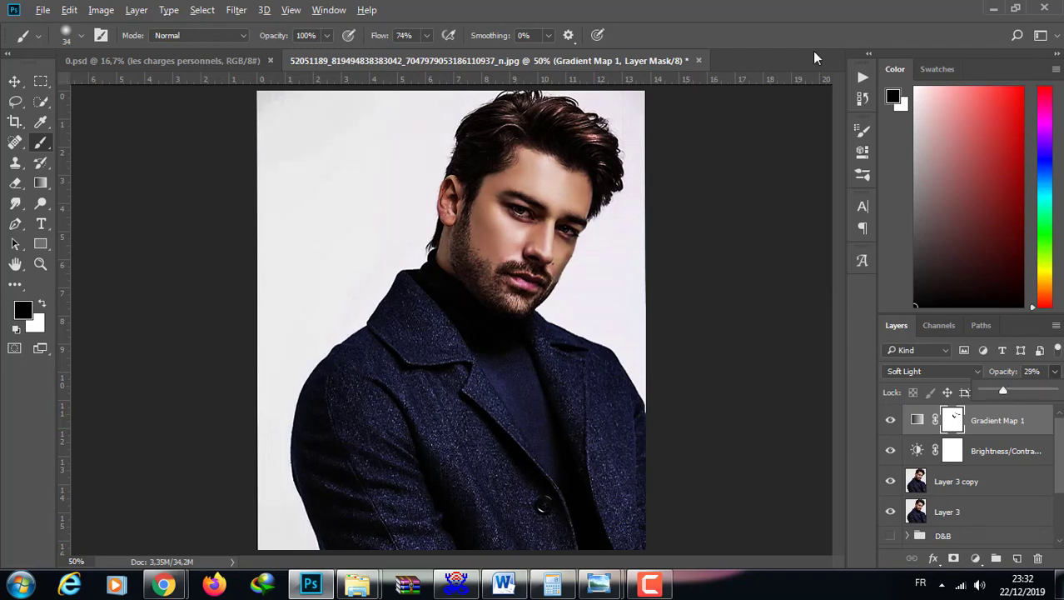
left_click(958, 419)
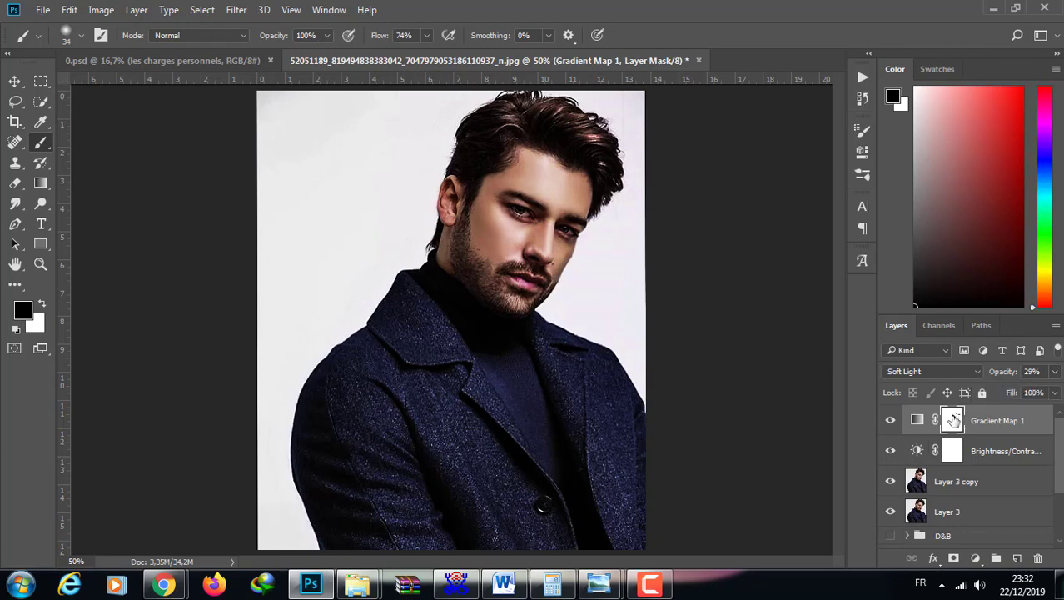
key("ctrl+shift+alt+e")
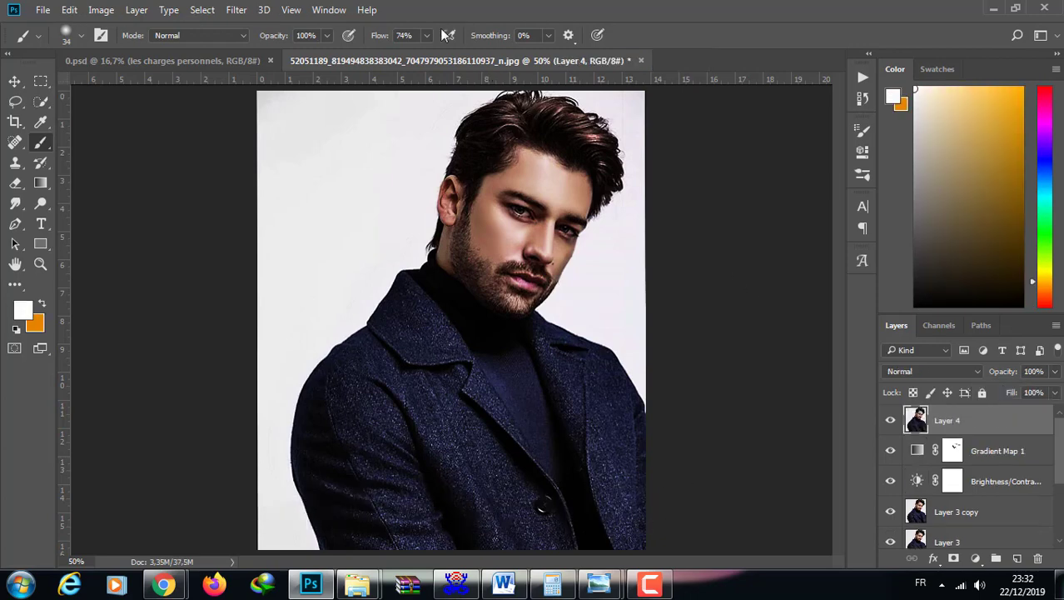
- Add a Curves adjustment layer with its midpoint pulled down to darken the photo
left_click(1017, 558)
key("ctrl+z")
left_click(975, 558)
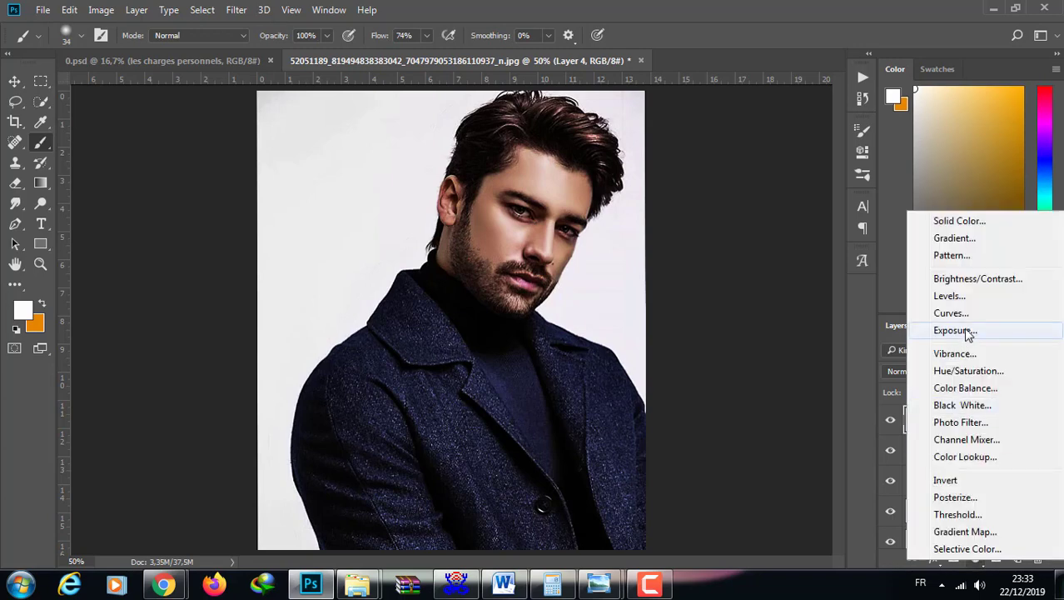
left_click(966, 295)
key("ctrl+z")
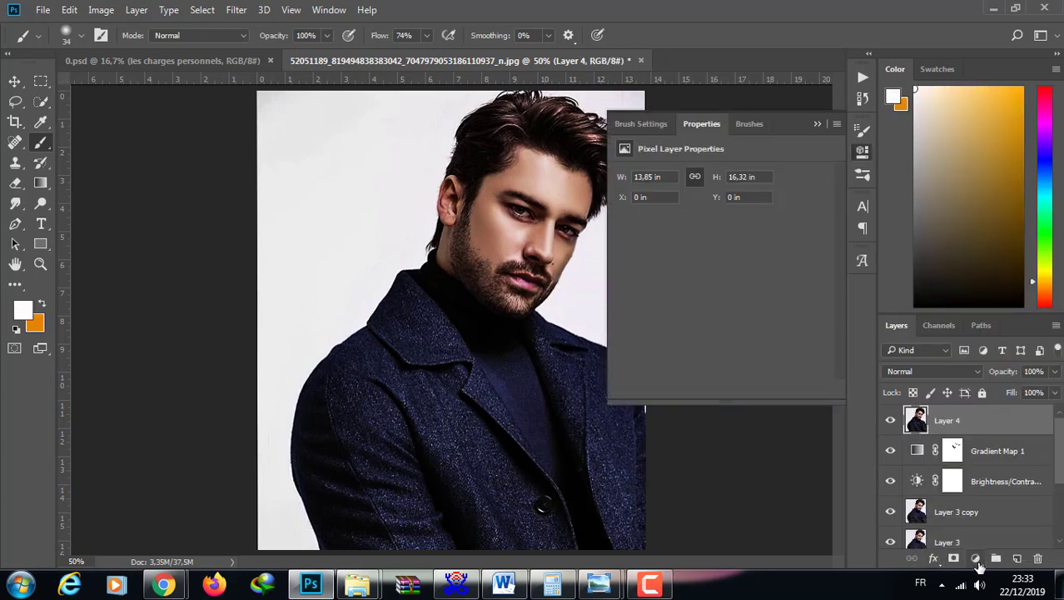
left_click(975, 558)
left_click(968, 313)
mouse_move(730, 288)
left_mouse_down()
mouse_move(749, 308)
mouse_move(744, 302)
left_mouse_up()
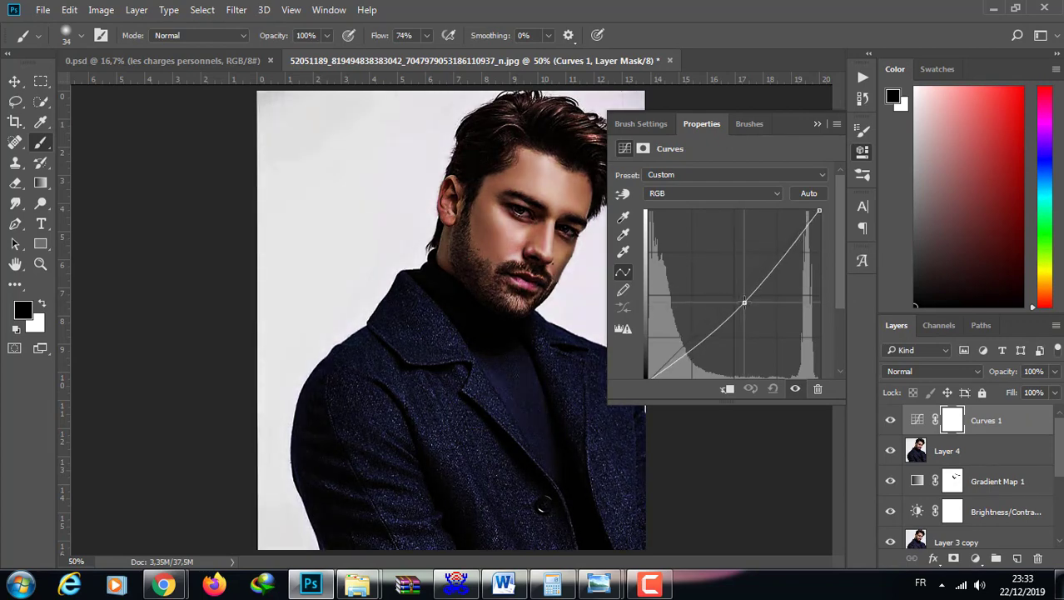
left_click_drag(743, 302, 745, 304)
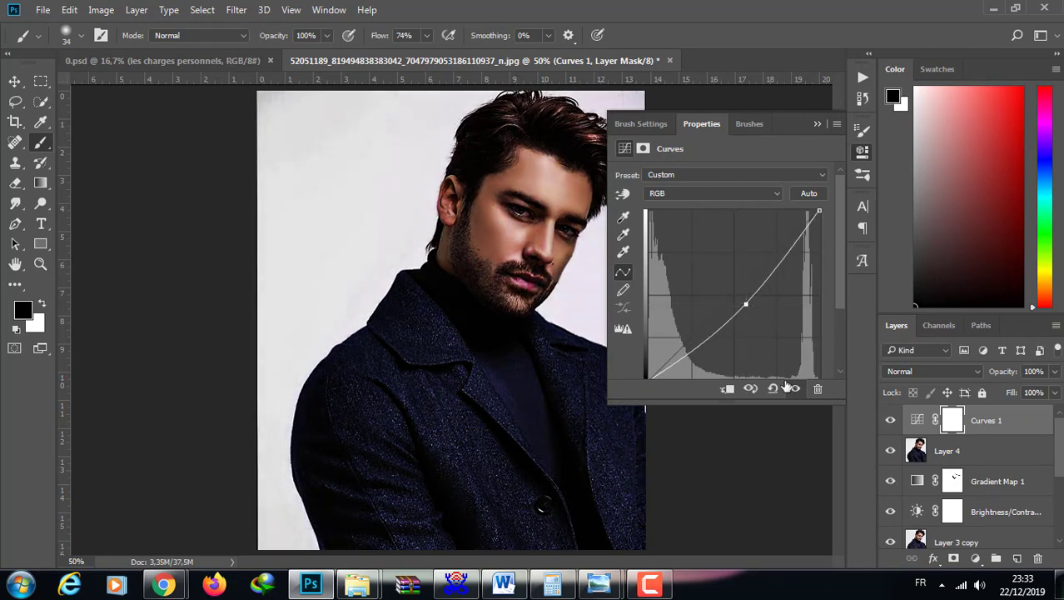
- Invert the Curves 1 layer mask to black, hiding the darkening
left_click(956, 422)
left_click(823, 349)
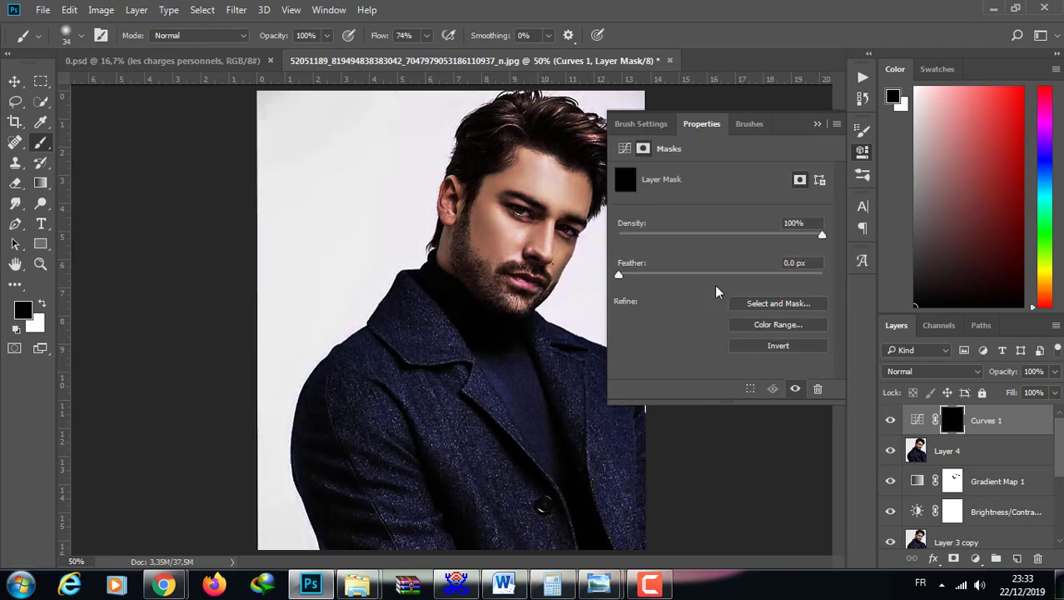
key("ctrl+plus")
left_click(817, 124)
- Set up a 70 px soft brush at low opacity painting white
left_click_drag(836, 269, 836, 207)
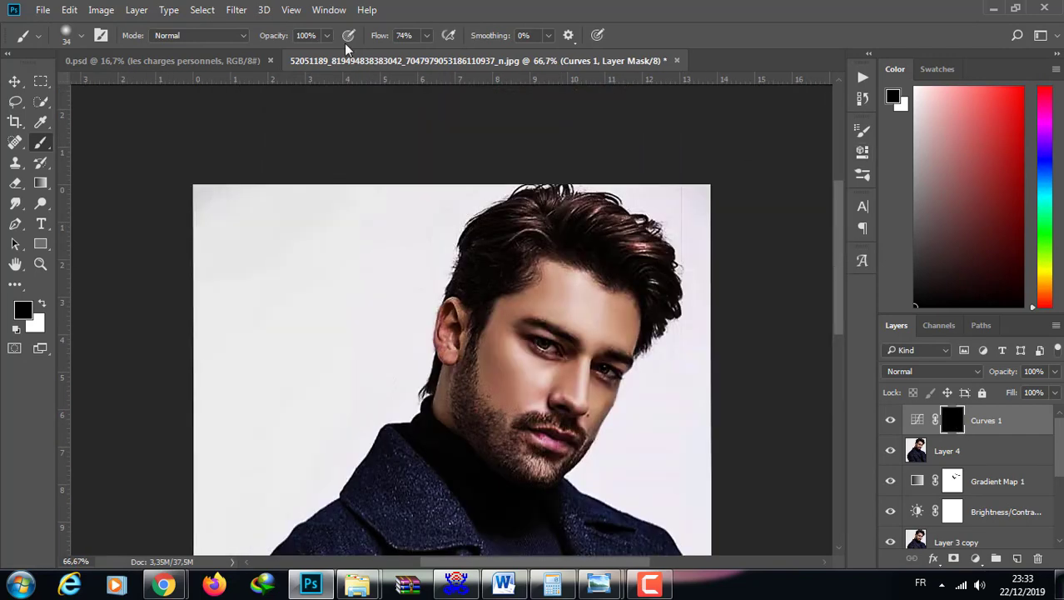
left_click_drag(326, 35, 260, 54)
left_click(81, 35)
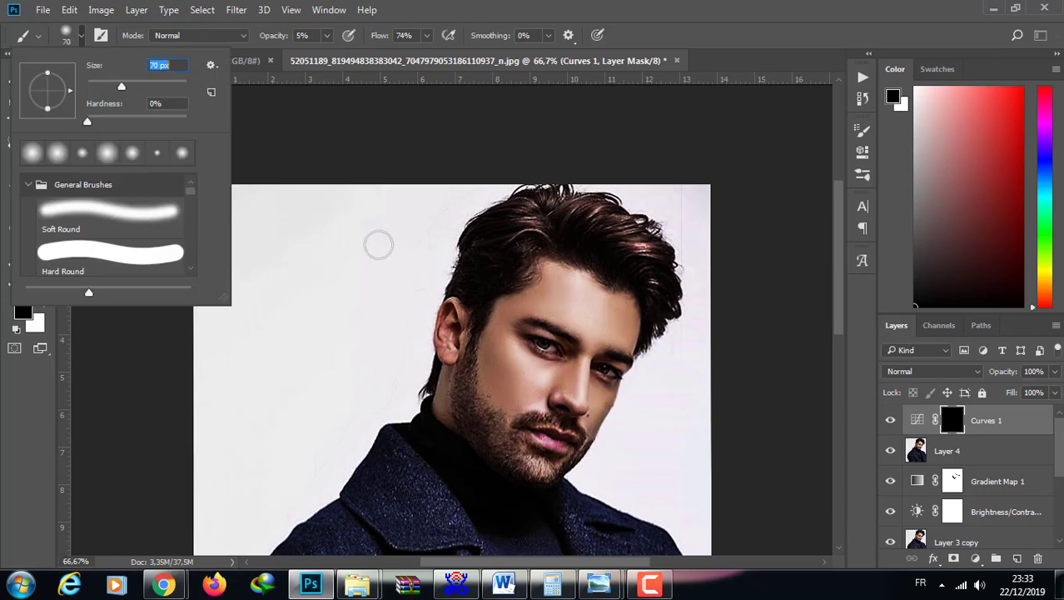
left_click(508, 354)
key("x")
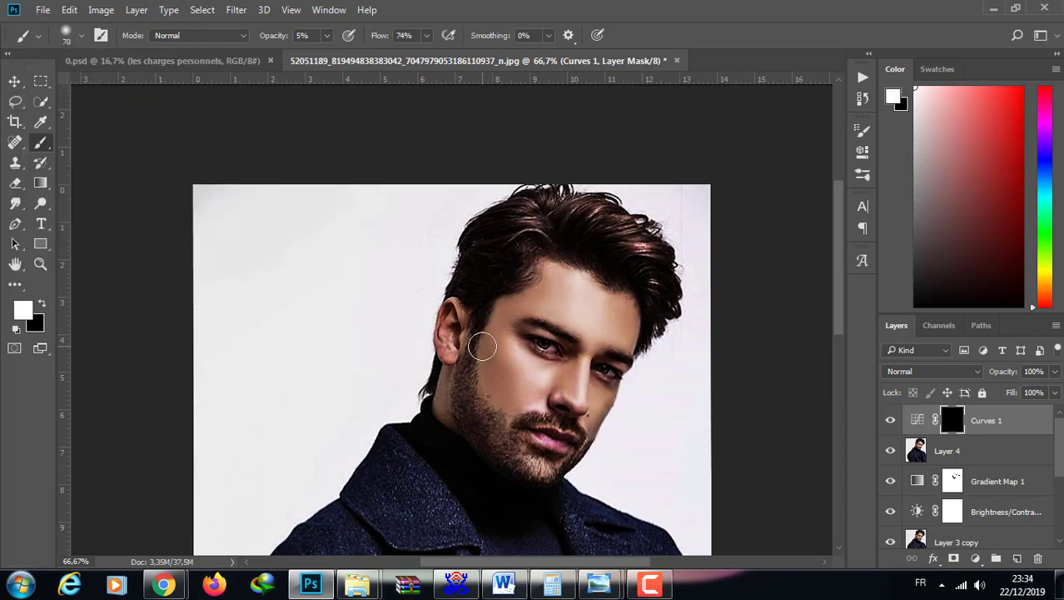
- Paint the darkening in under the eye and over the cheek and beard, raising opacity to 23%
mouse_move(517, 358)
left_mouse_down()
mouse_move(544, 369)
mouse_move(588, 339)
mouse_move(577, 310)
mouse_move(580, 370)
left_mouse_up()
mouse_move(578, 422)
left_mouse_down()
mouse_move(502, 370)
mouse_move(532, 285)
mouse_move(573, 278)
mouse_move(582, 333)
mouse_move(514, 427)
mouse_move(510, 373)
mouse_move(531, 292)
mouse_move(637, 278)
mouse_move(616, 330)
mouse_move(575, 280)
mouse_move(563, 309)
mouse_move(583, 379)
mouse_move(580, 434)
left_mouse_up()
left_click_drag(327, 36, 339, 60)
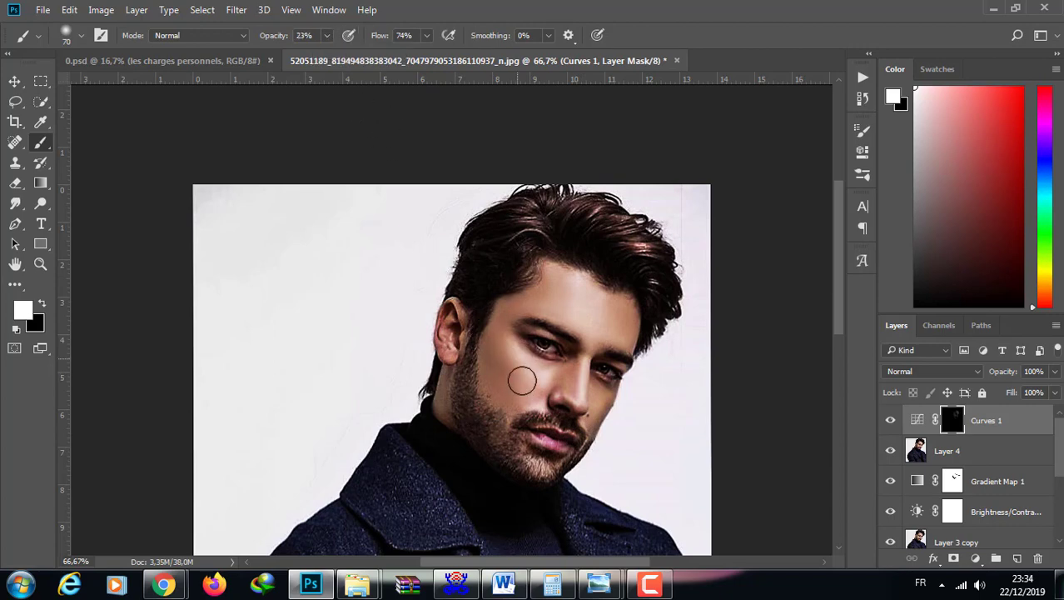
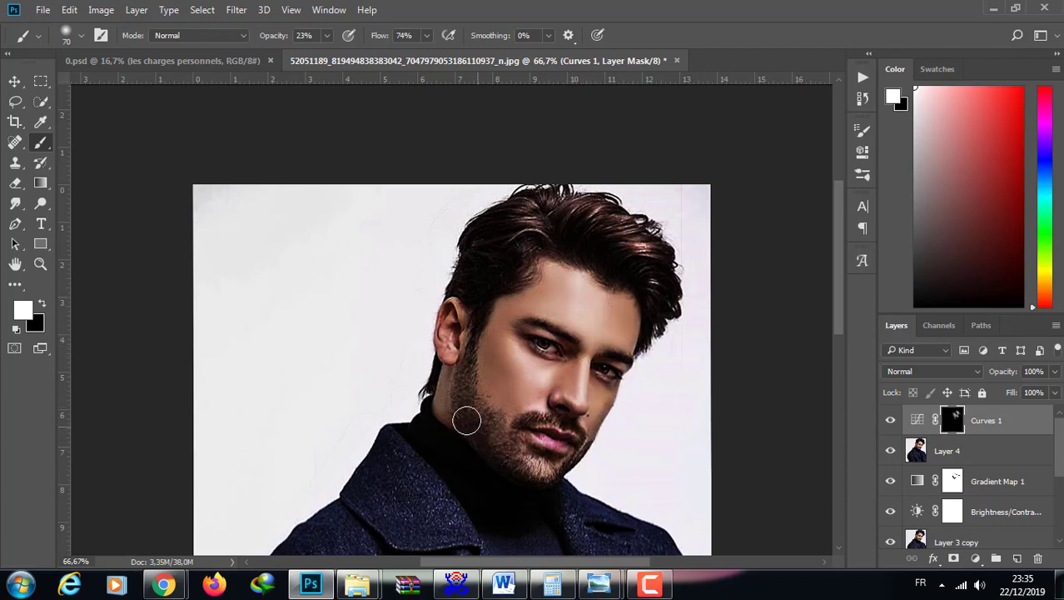
- Toggle the Curves adjustment to compare before and after, then return to a 50% view
left_click(890, 421)
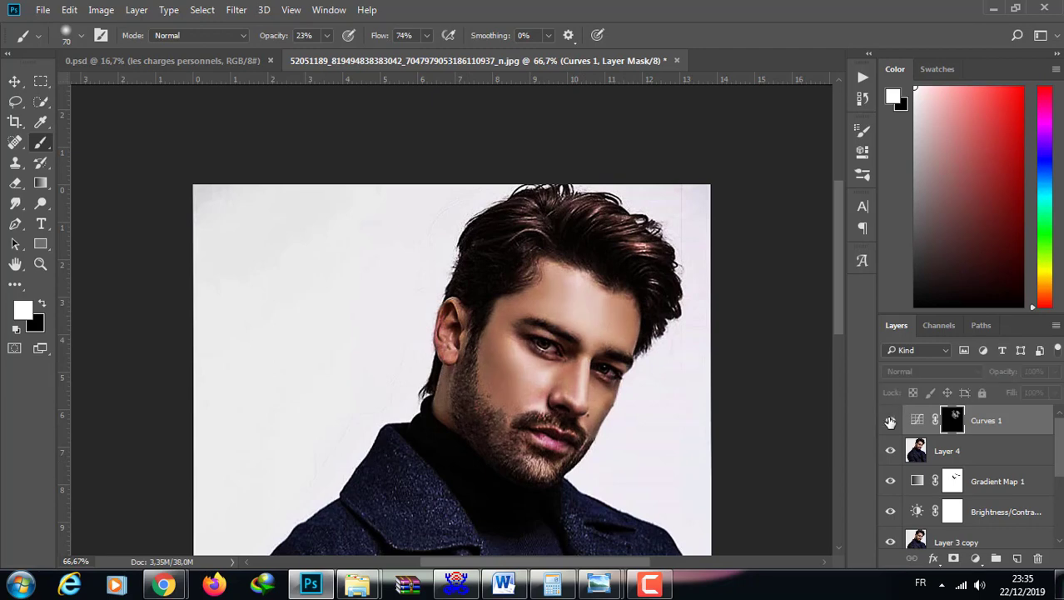
left_click(890, 421)
left_click(890, 421)
left_click(891, 420)
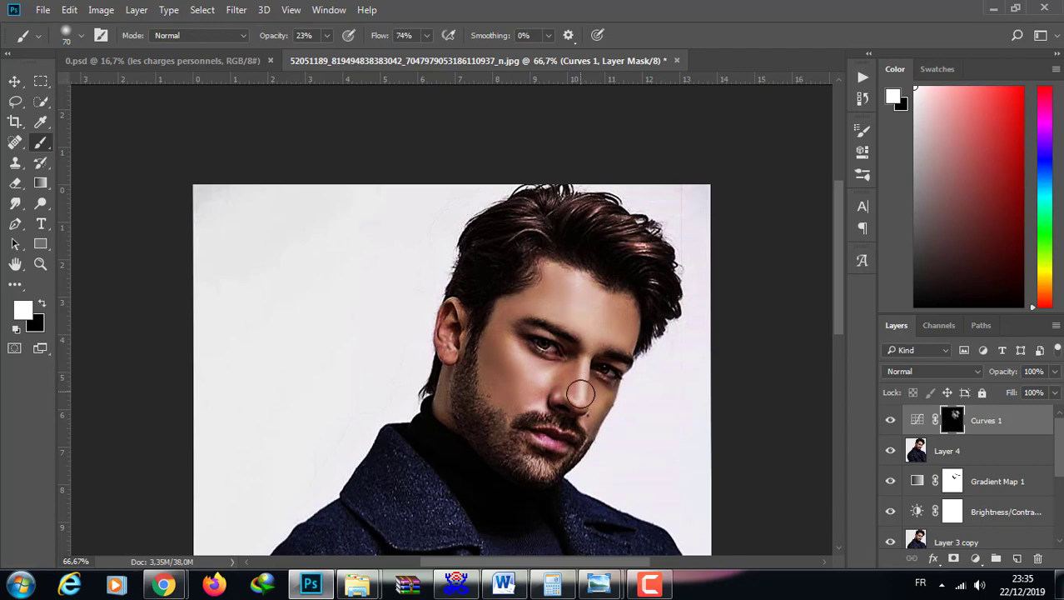
key("ctrl+minus")
key("ctrl+minus")
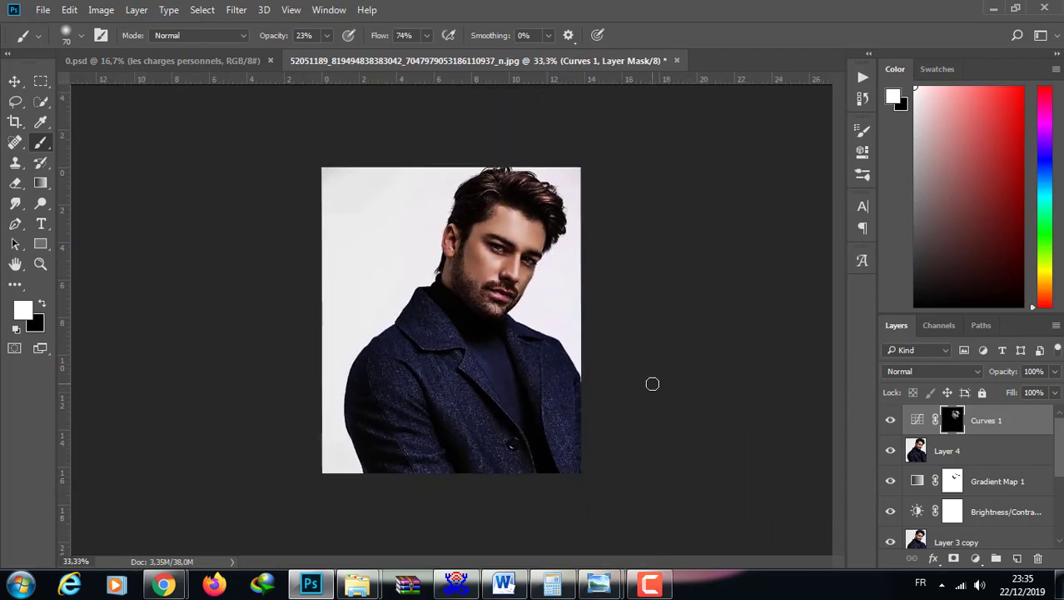
key("ctrl+plus")
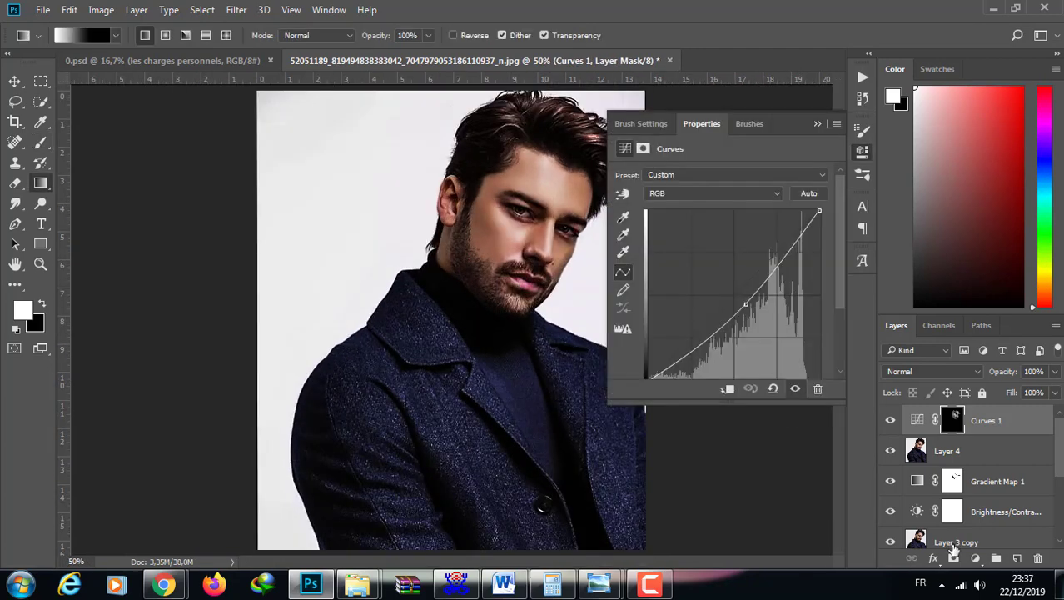
- Add a Vibrance adjustment layer above Curves 1 with Vibrance set to -11
left_click(975, 558)
left_click(957, 528)
key("ctrl+z")
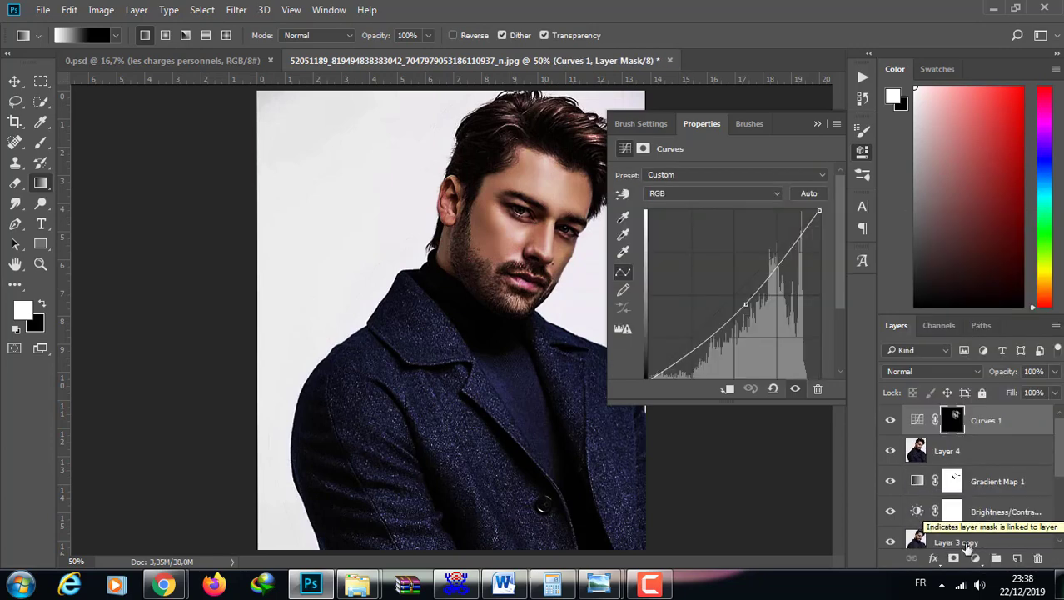
left_click(976, 558)
left_click(955, 350)
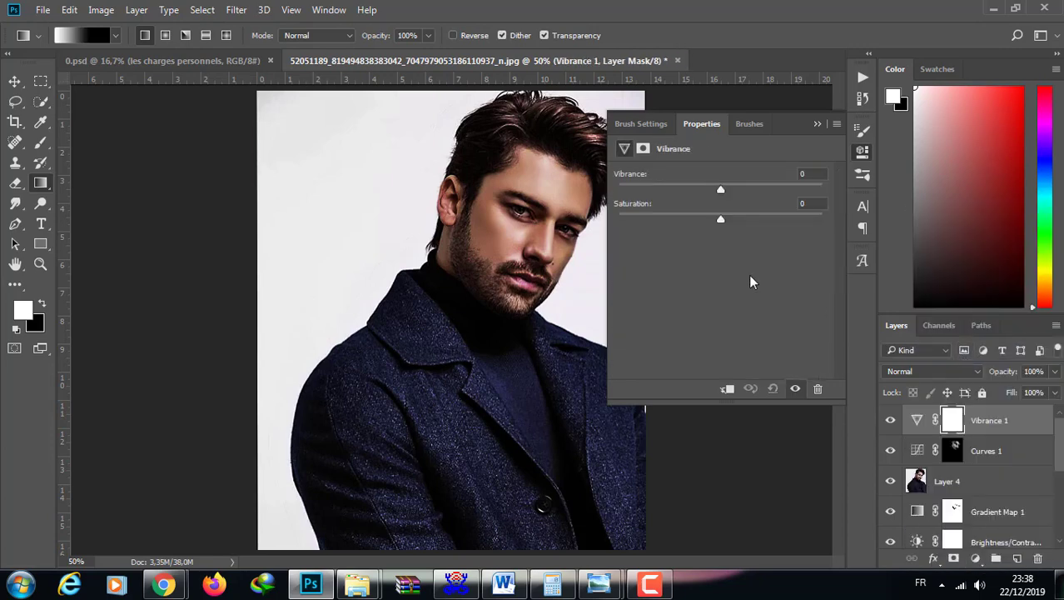
left_click_drag(701, 193, 714, 193)
left_click(754, 416)
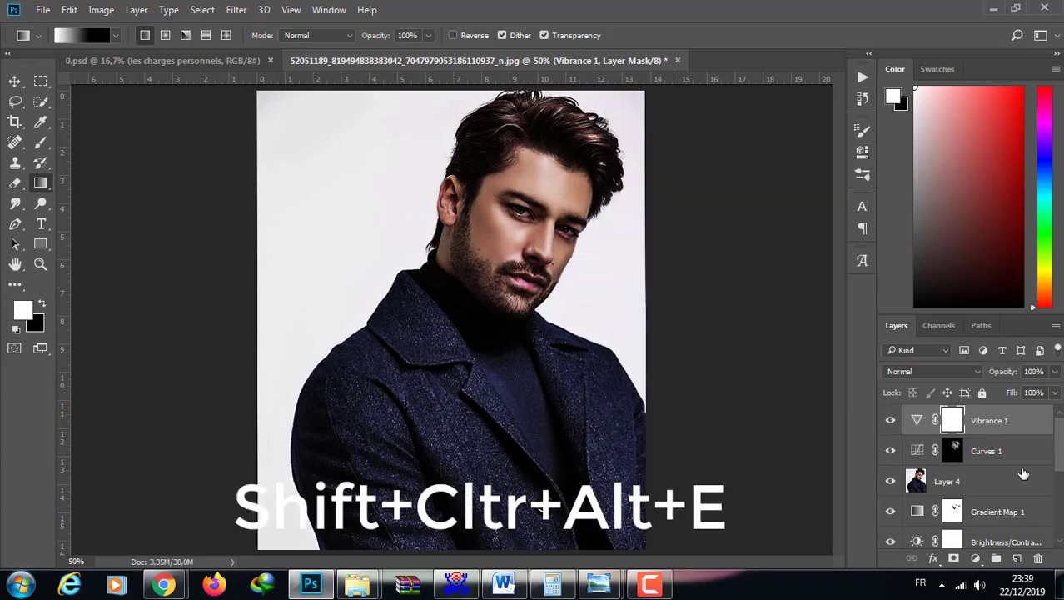
- Stamp the visible layers into a merged Layer 5 and group the earlier layers into Groups 3 and 4
key("ctrl+alt+shift+e")
key("ctrl+g")
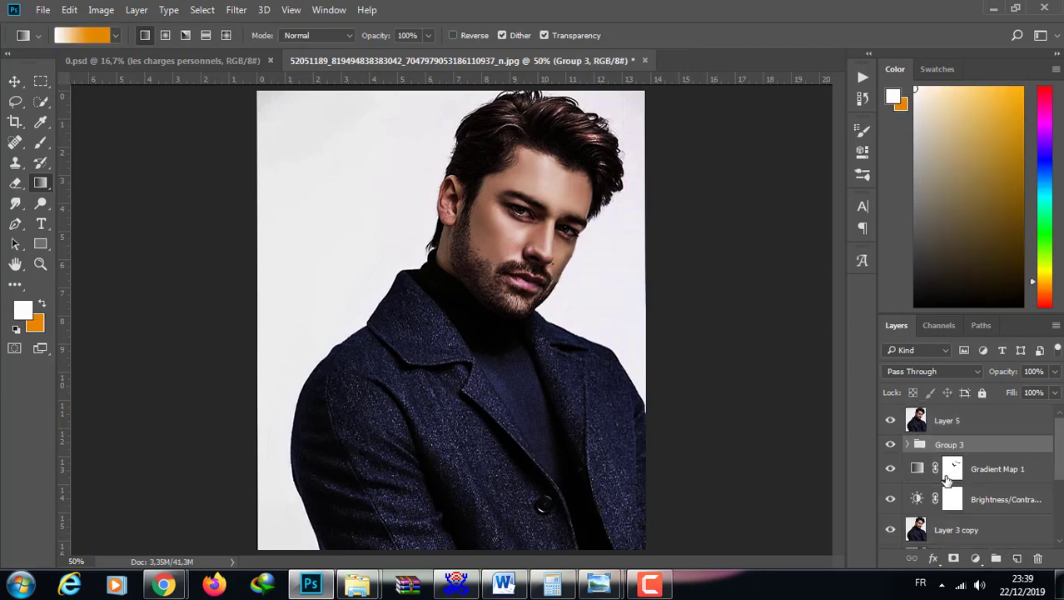
left_click(952, 470)
left_click(964, 535, "shift")
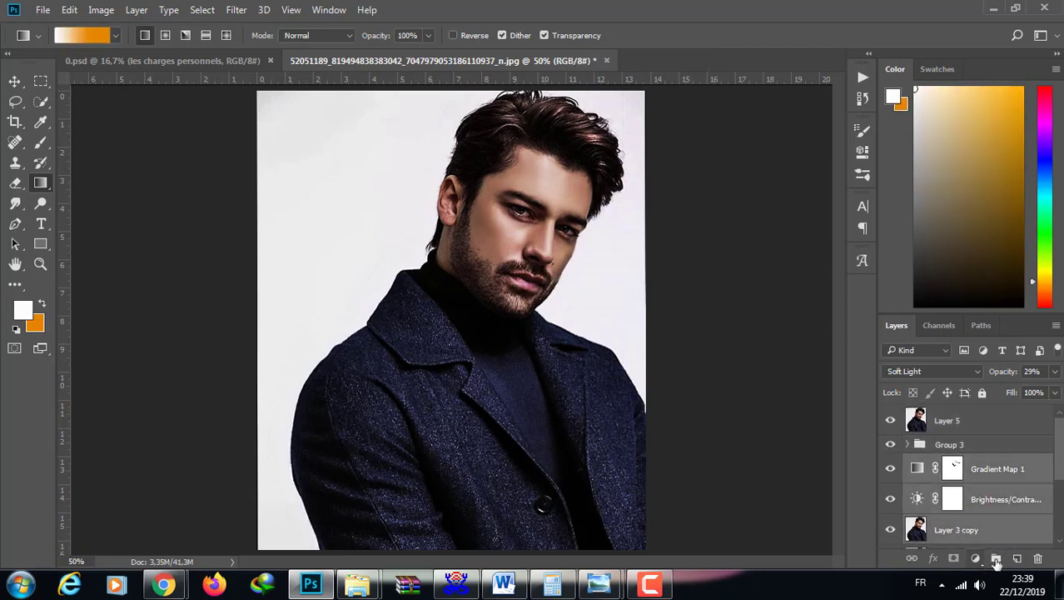
key("ctrl+g")
- Hide Group 4 and Layer 3, then toggle Layer 5 to compare before and after
left_click_drag(891, 472, 890, 488)
left_click(890, 420)
left_click(890, 420)
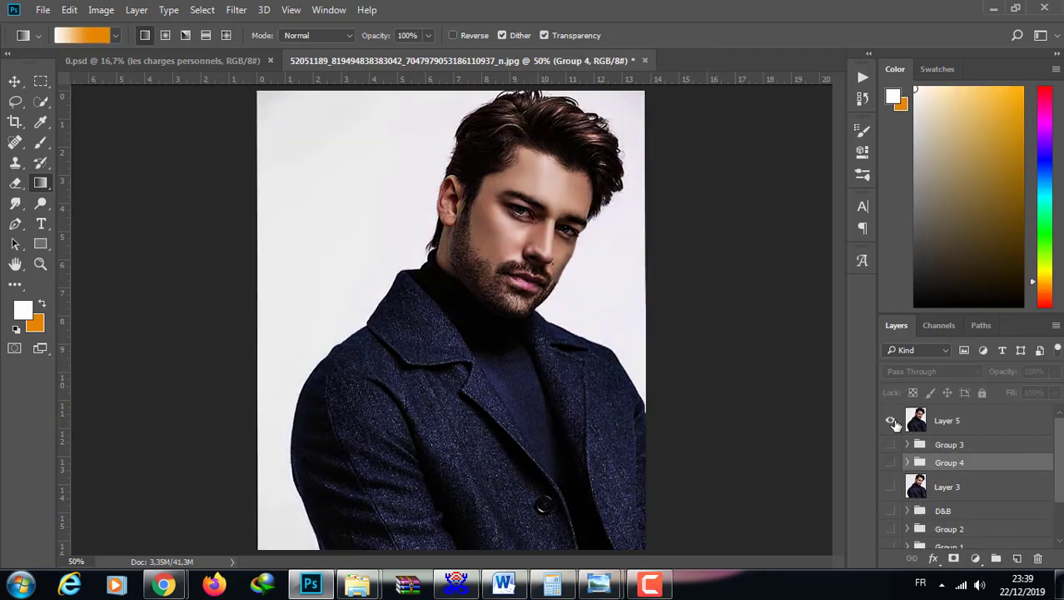
left_click(890, 419)
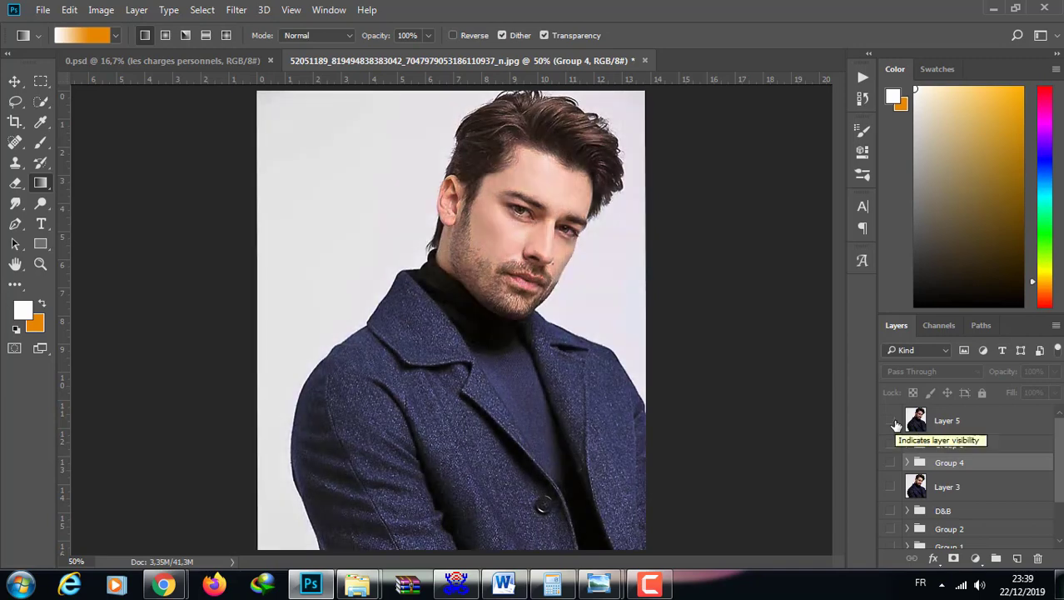
left_click(890, 419)
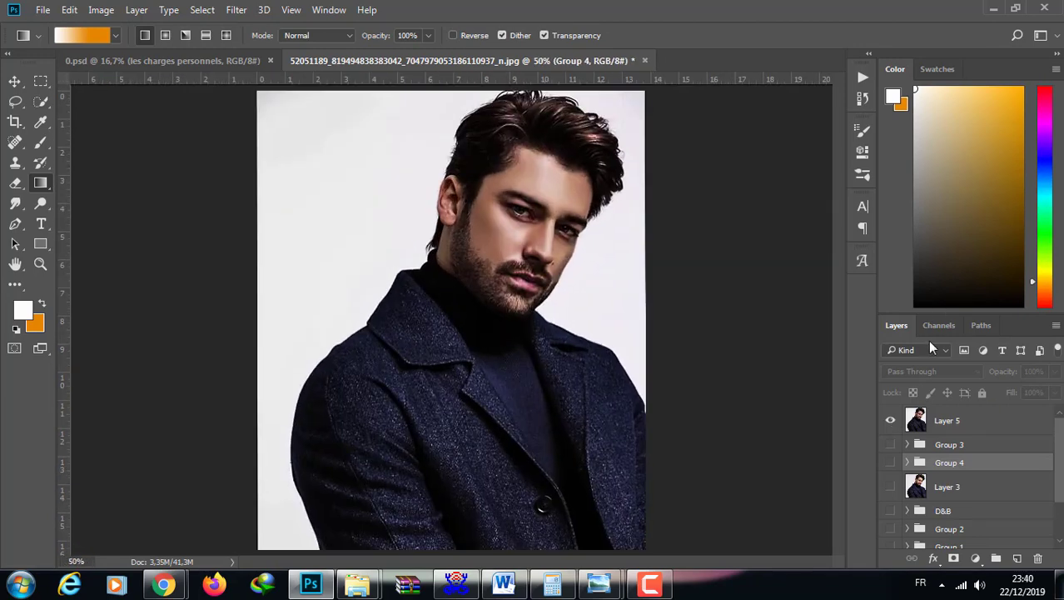
left_click(920, 425)
key("ctrl+plus")
key("ctrl+plus")
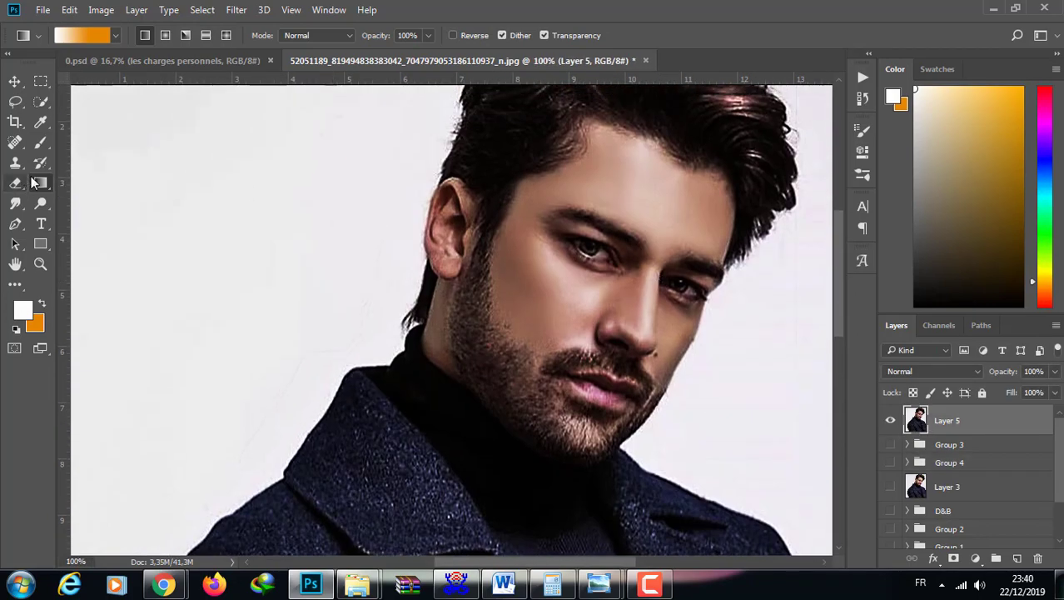
left_click(40, 141)
left_click(92, 188)
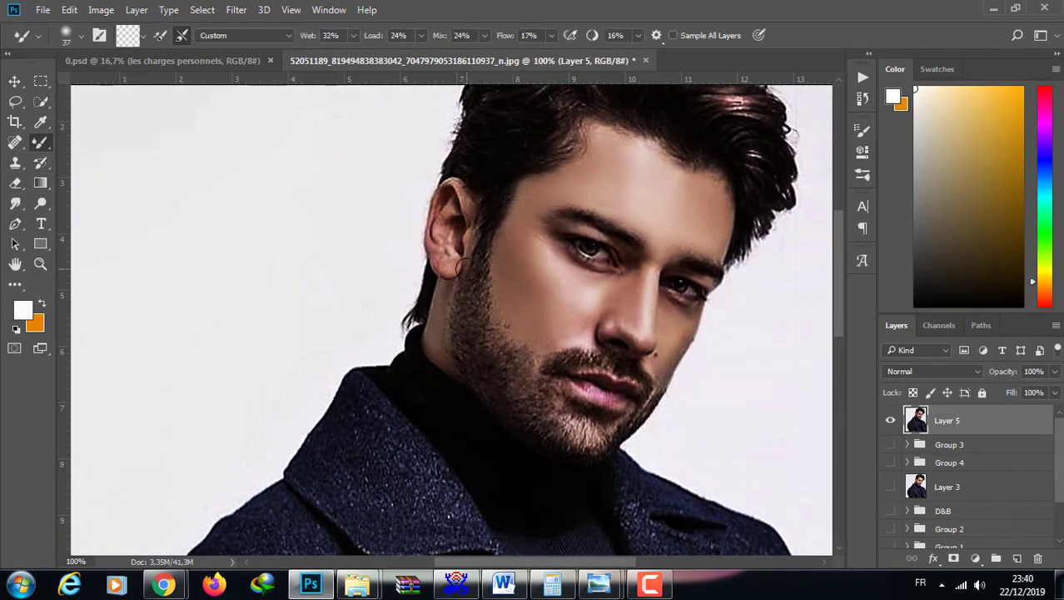
key("ctrl+j")
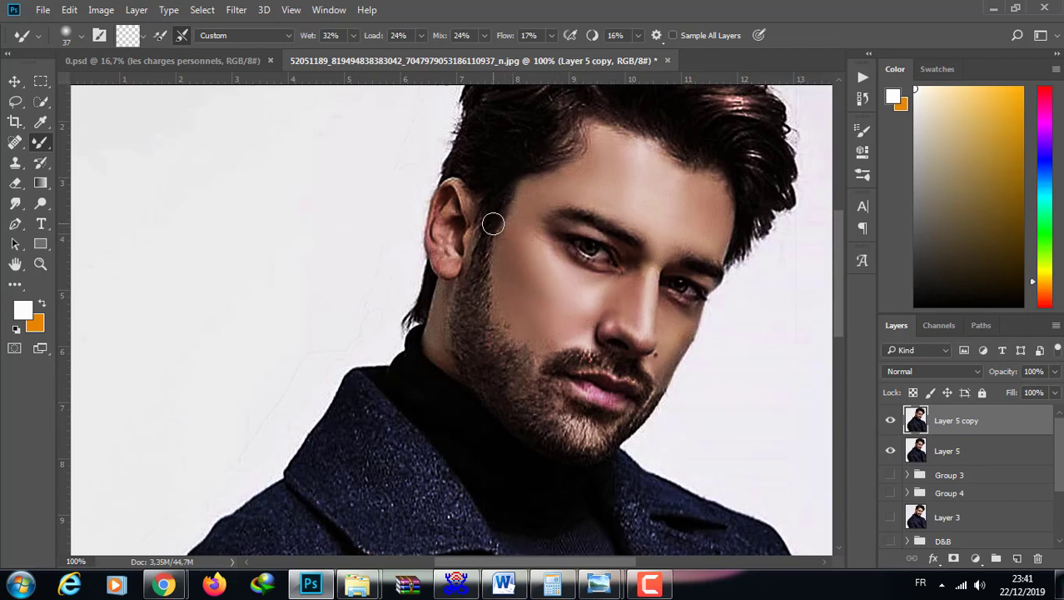
key("ctrl+minus")
key("ctrl+minus")
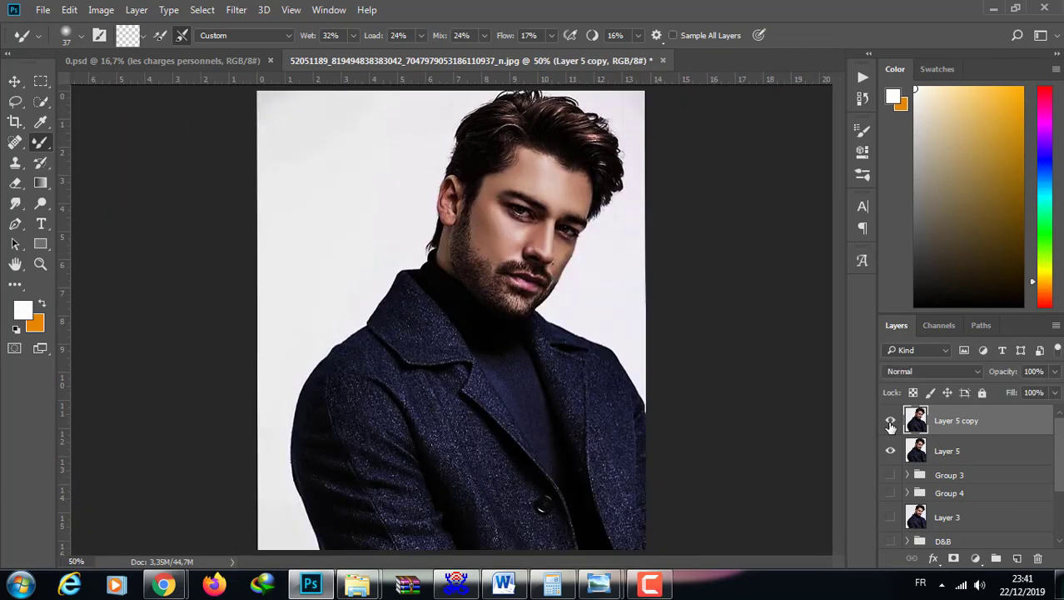
key("Delete")
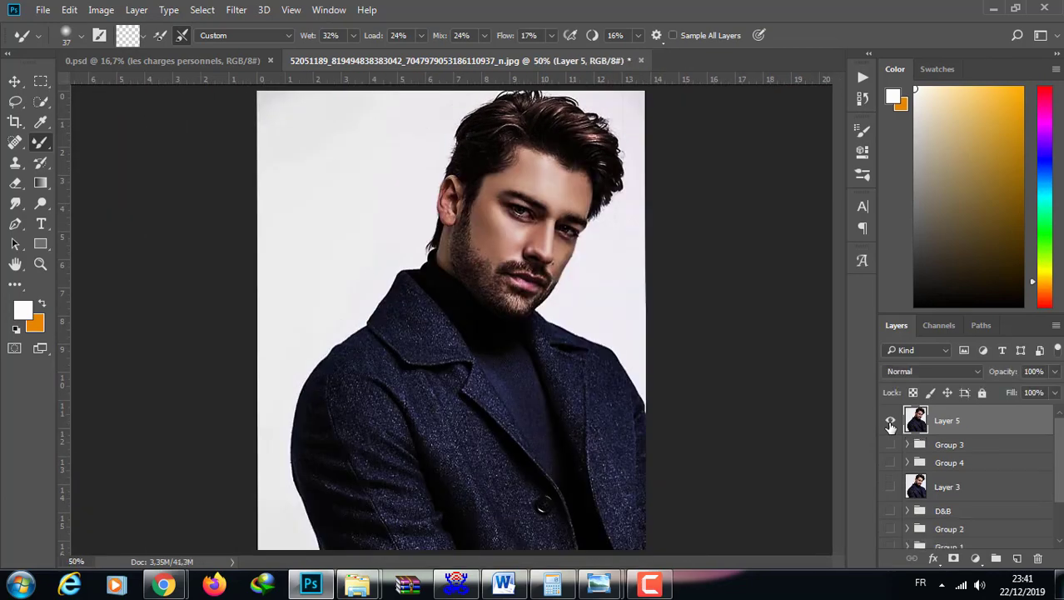
- Add an Exposure adjustment layer above Layer 5 and try out offset and gamma values
left_click(975, 558)
left_click(1004, 325)
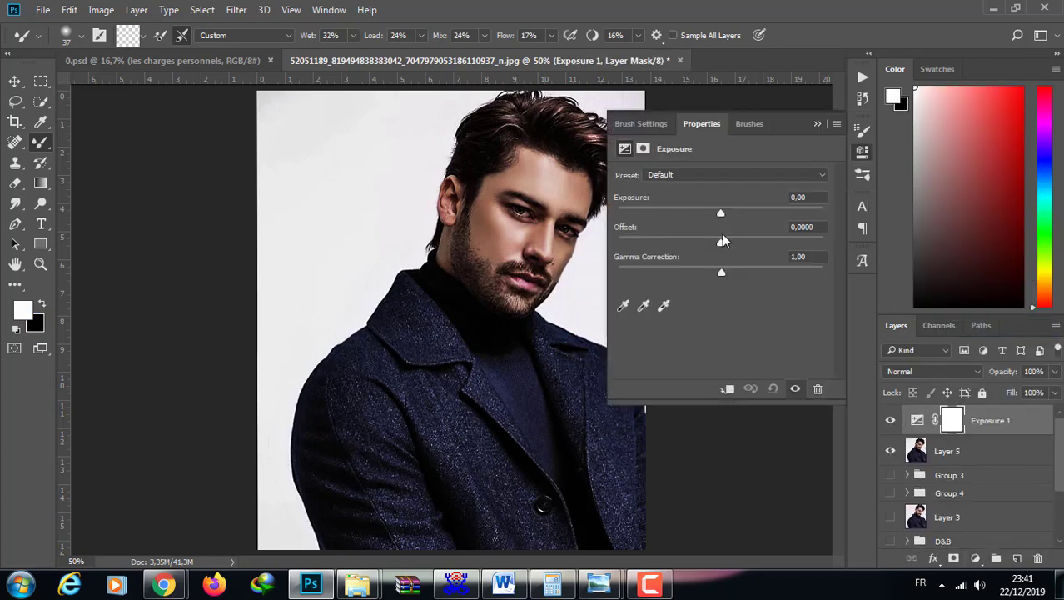
left_click_drag(722, 240, 725, 247)
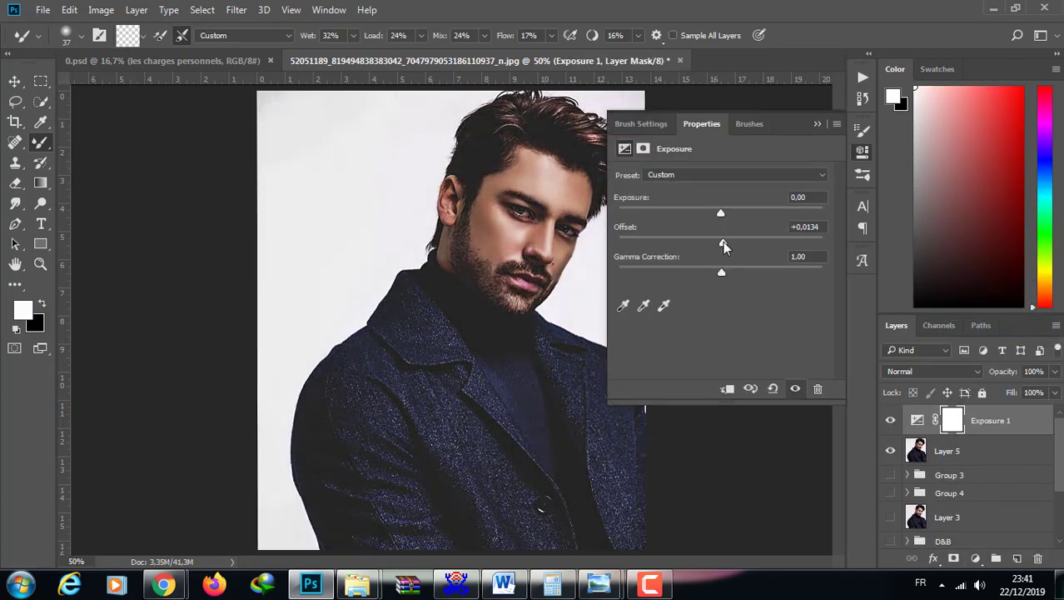
key("Return")
left_click_drag(722, 271, 690, 275)
left_click(771, 389)
left_click_drag(721, 241, 722, 243)
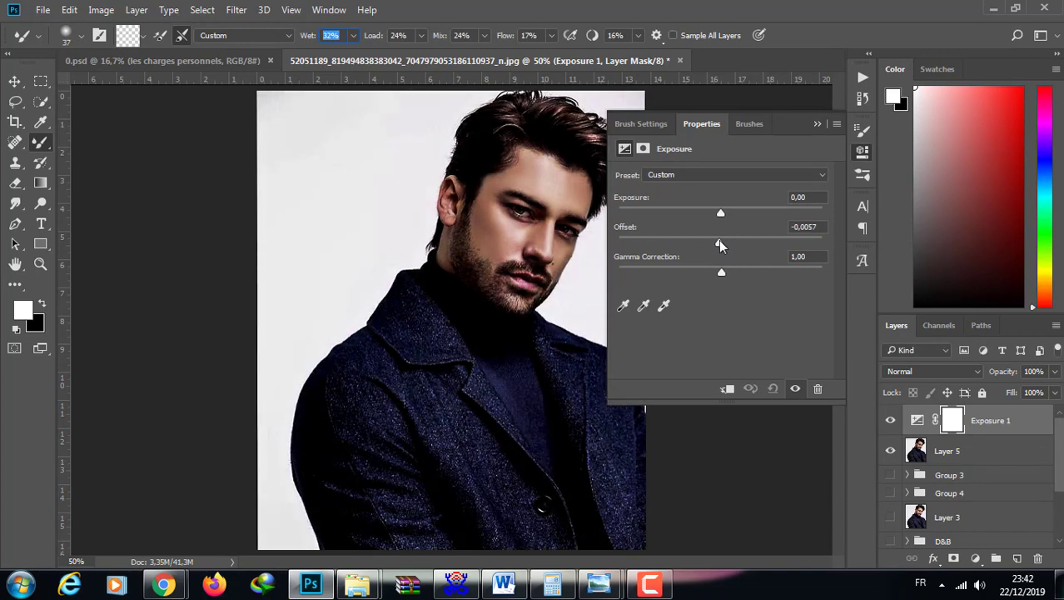
left_click_drag(722, 243, 721, 243)
- Reset Exposure, set its Offset to +0,0010, then toggle Exposure 1 to compare
left_click(810, 227)
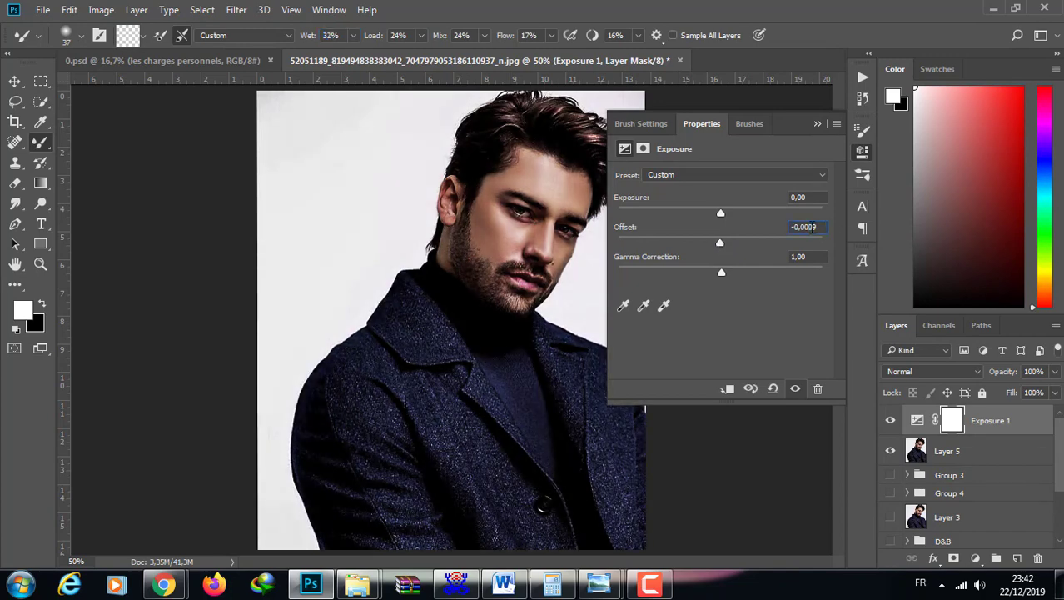
left_click(773, 389)
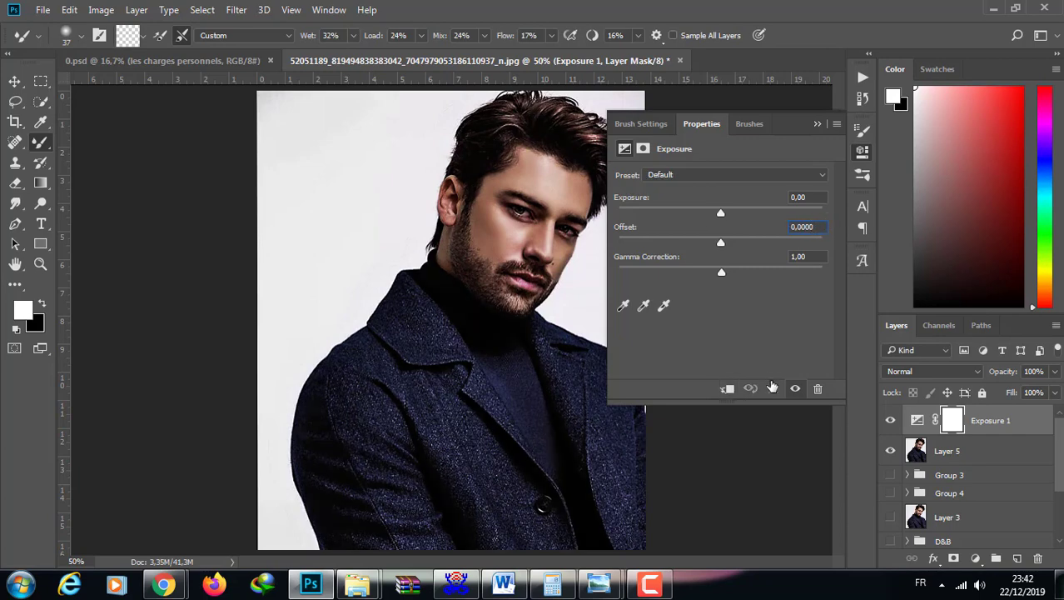
left_click_drag(721, 244, 721, 244)
left_click(814, 224)
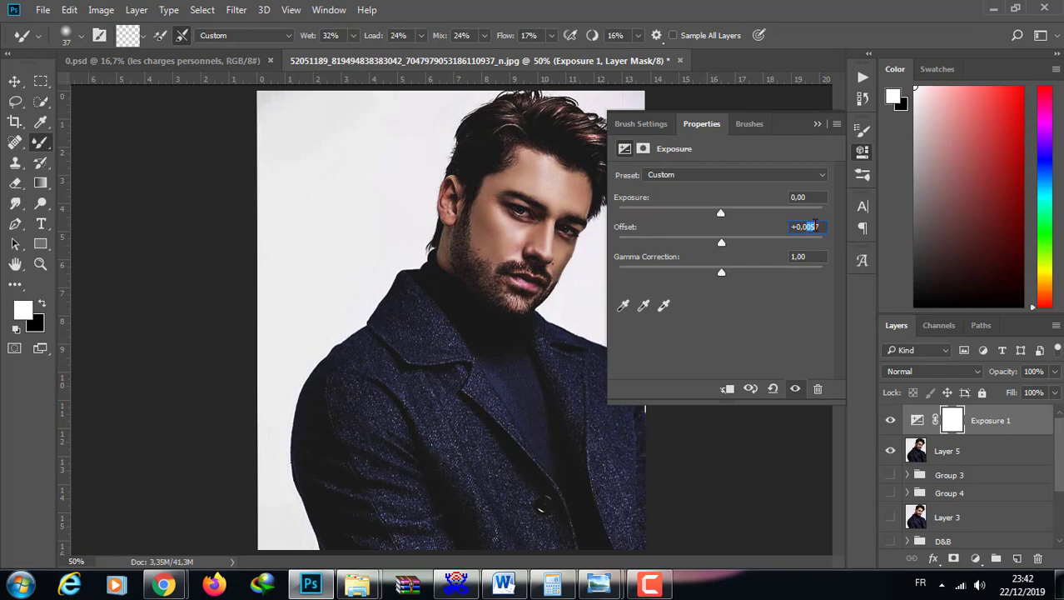
left_click_drag(822, 228, 814, 226)
type("10")
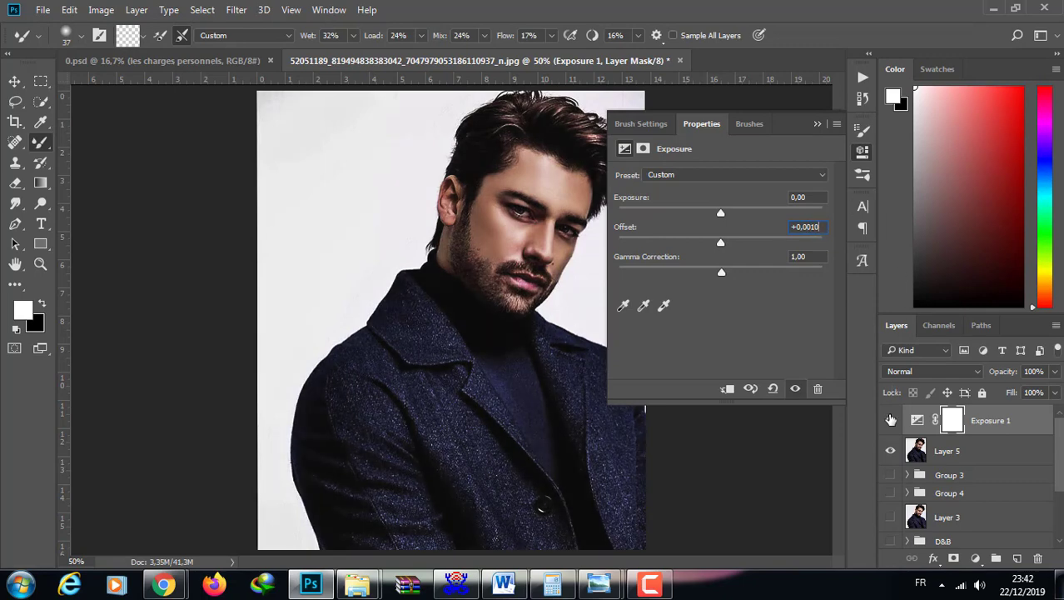
left_click(890, 420)
left_click(890, 421)
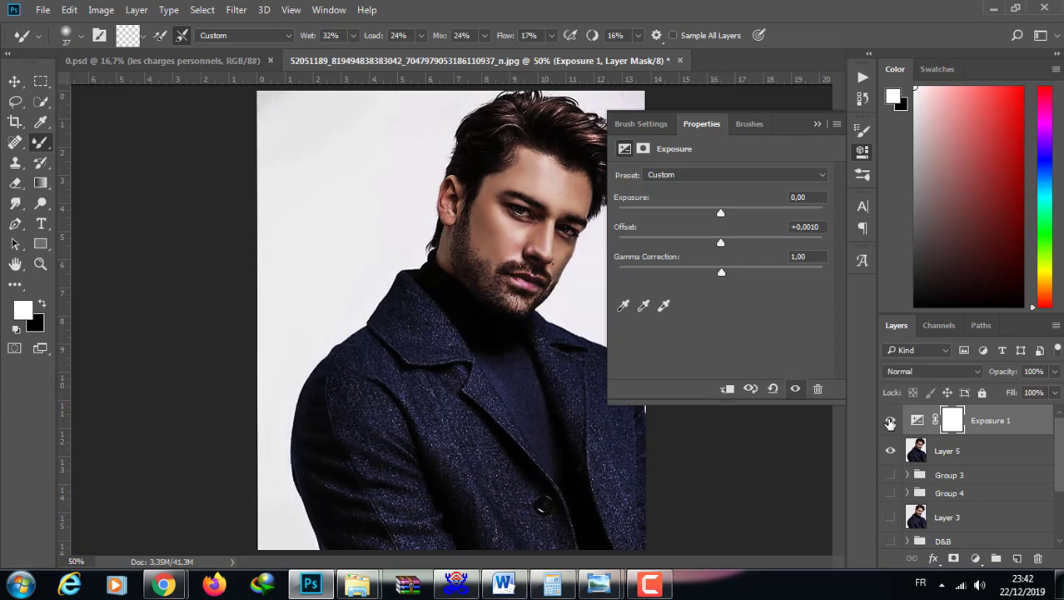
left_click(890, 423)
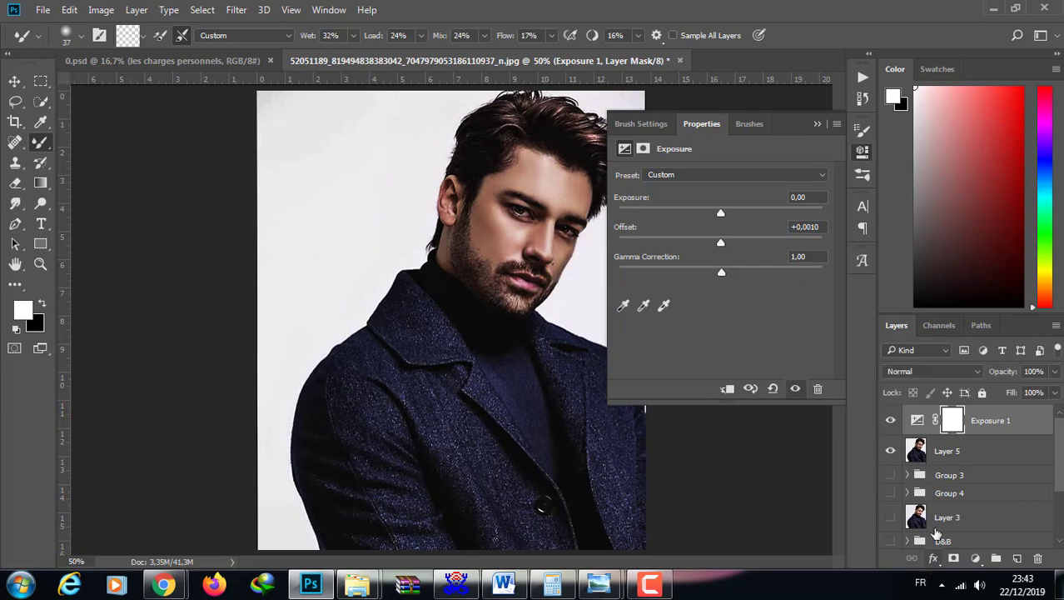
- Add a hidden Color Lookup adjustment above Exposure 1 and compare Layer 6 shown and hidden
left_click(979, 560)
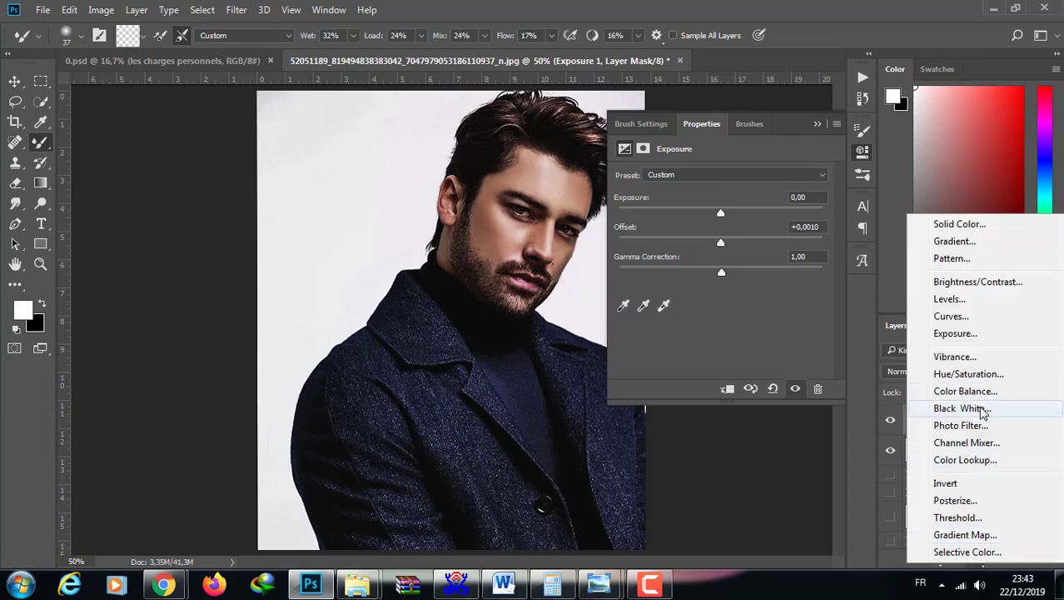
left_click(974, 463)
left_click(754, 174)
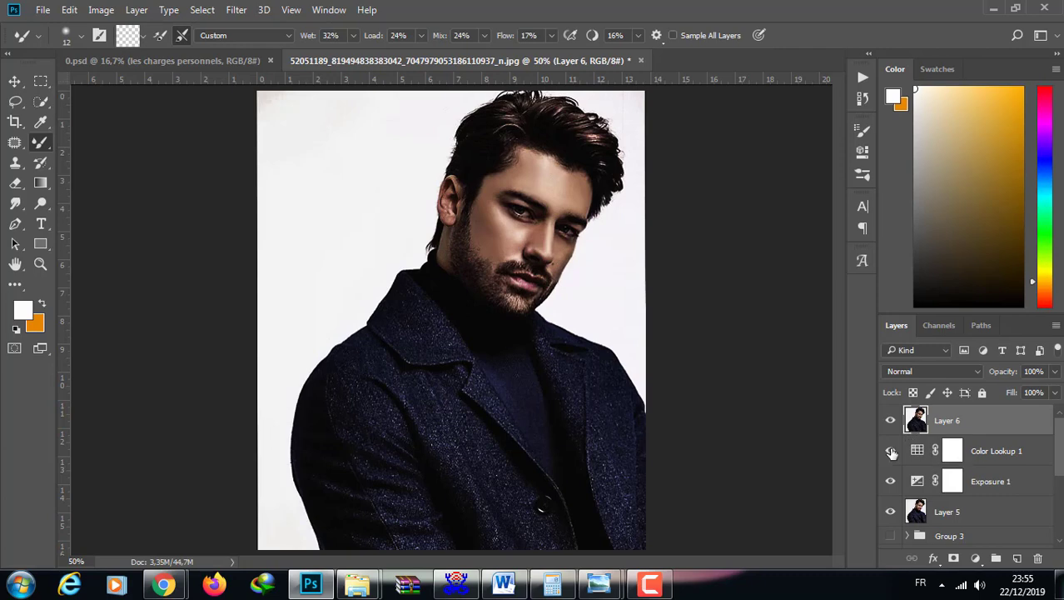
left_click(890, 450)
left_click(890, 420)
left_click(891, 420)
left_click(890, 420)
left_click(890, 420)
- Inspect the face at 100%, go back to 50%, and target the Color Lookup 1 mask
key("ctrl+1")
left_click_drag(834, 252, 833, 237)
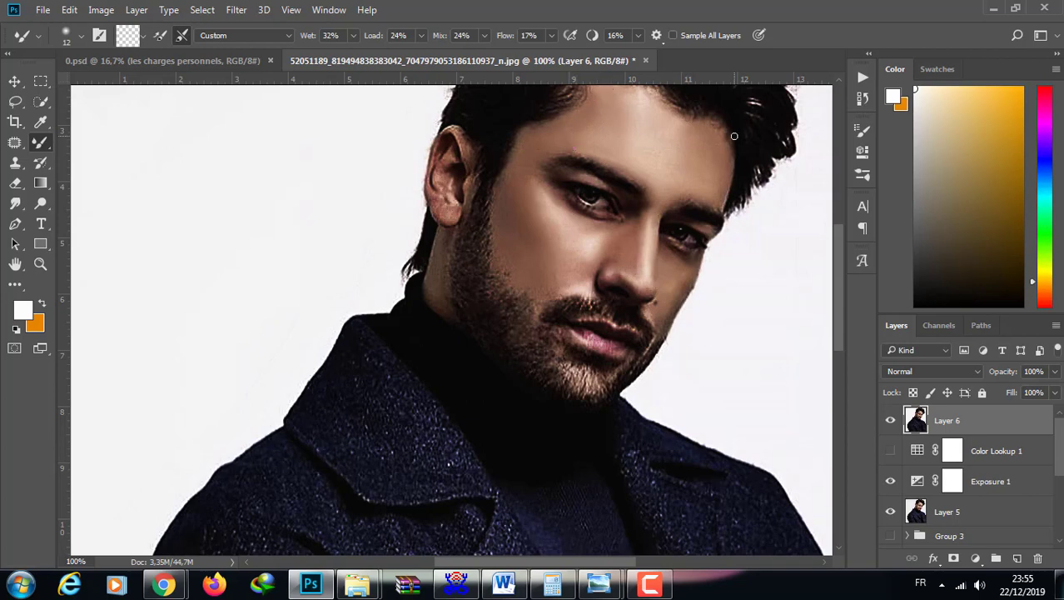
key("ctrl+minus")
key("ctrl+minus")
left_click(976, 460)
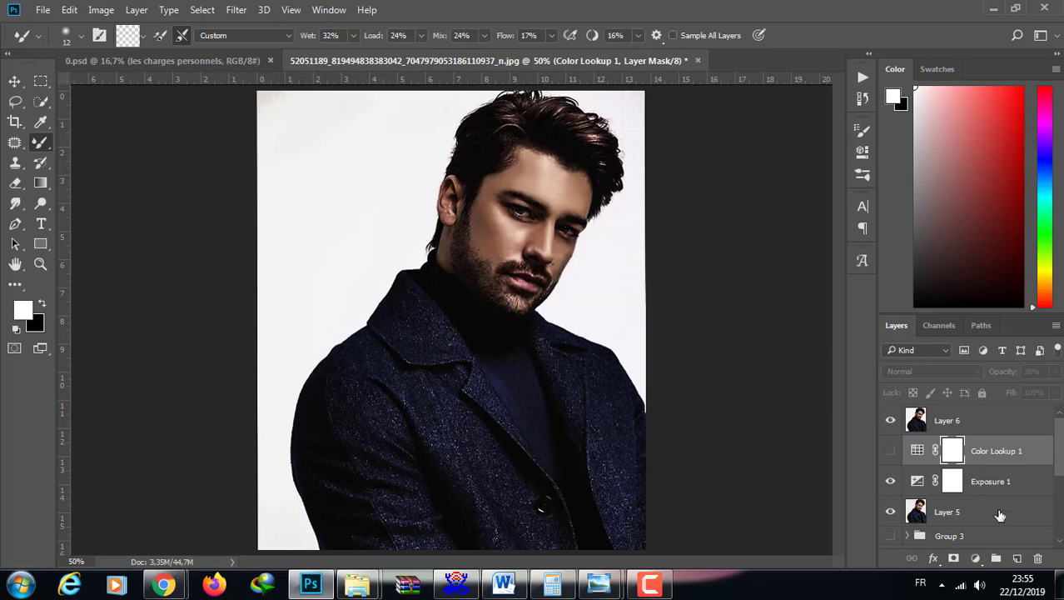
- Hide Group 5 and Exposure 1, then toggle Layer 6 to compare
left_click(890, 444)
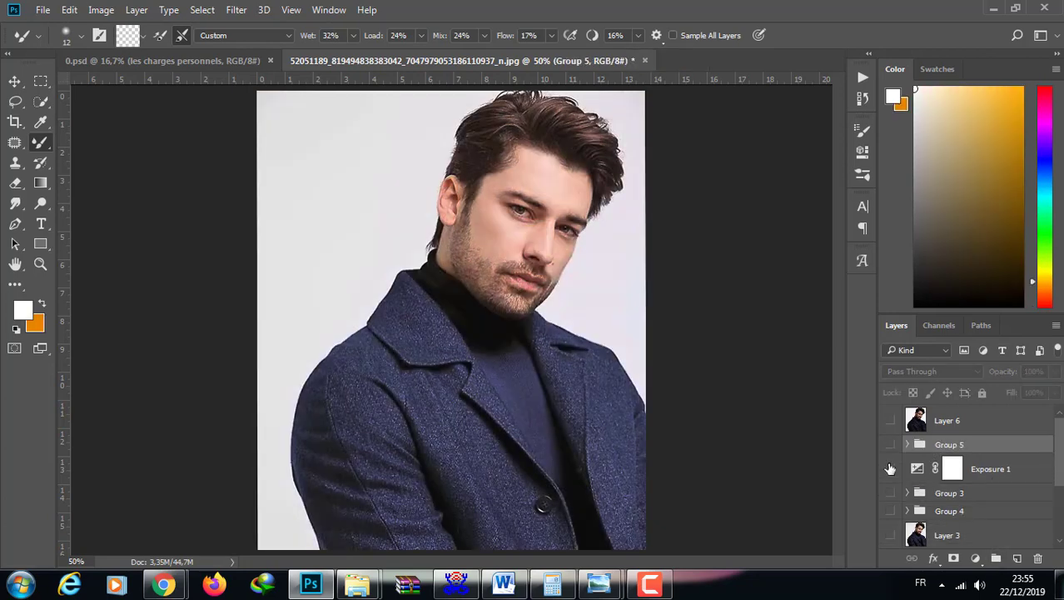
left_click(890, 468)
left_click(891, 422)
left_click(891, 421)
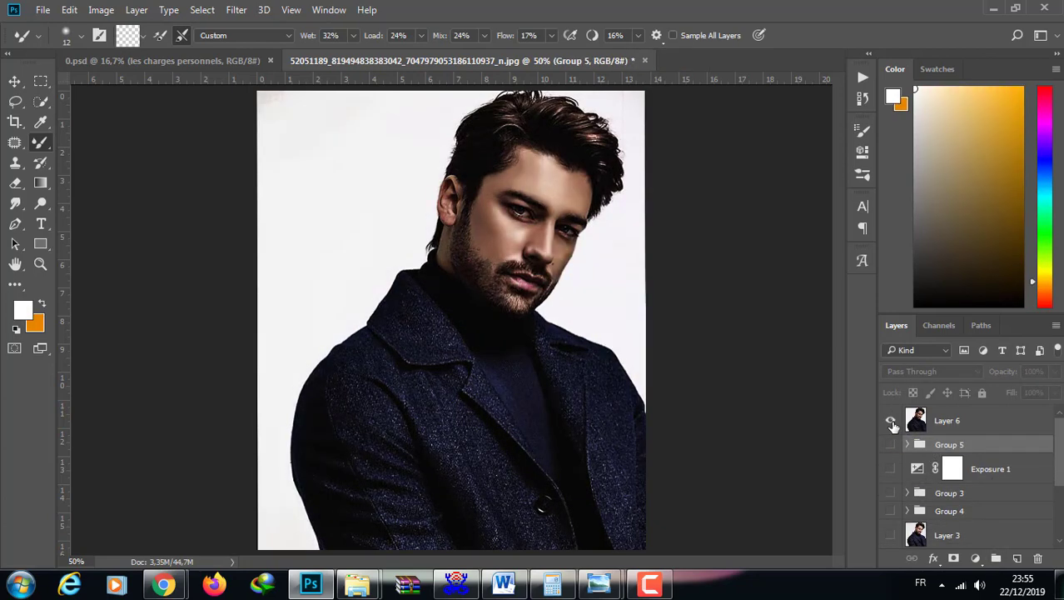
left_click(891, 421)
- Select Layer 6 and set the brush size to 29 px
left_click(971, 426)
left_click(81, 36)
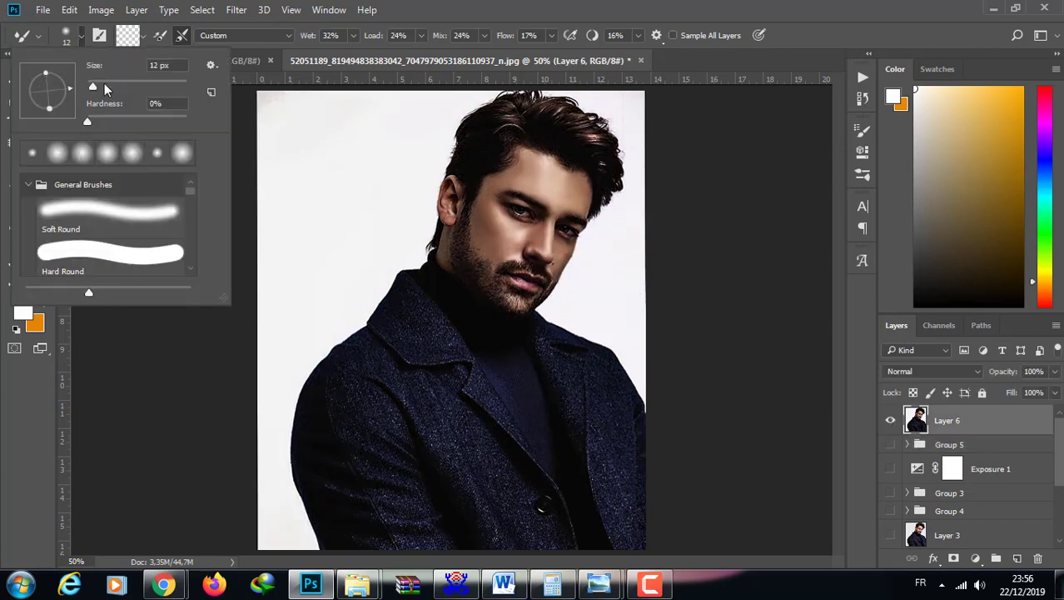
left_click_drag(104, 87, 109, 87)
left_click(523, 159)
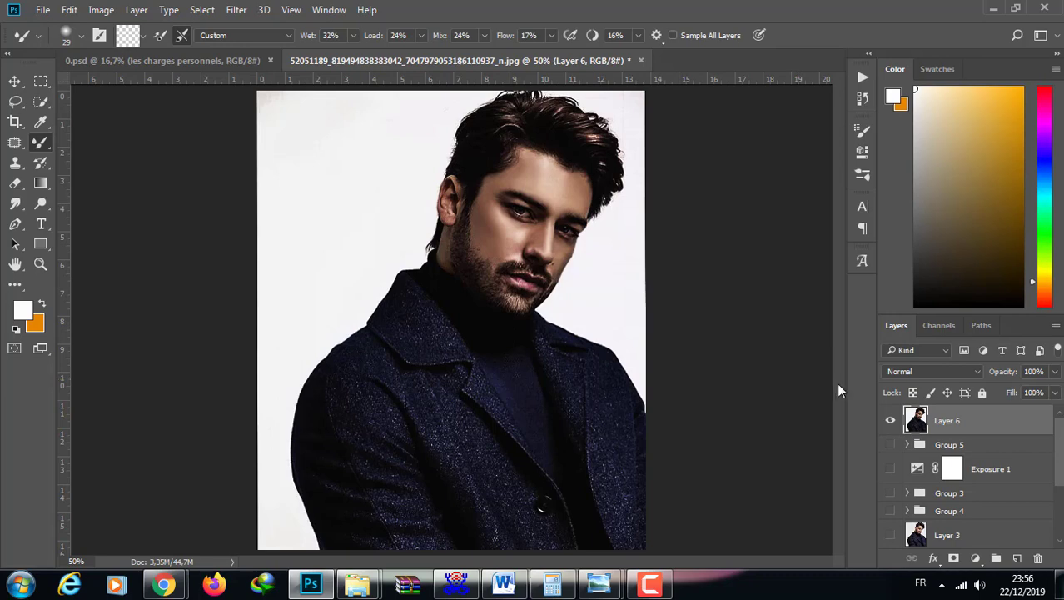
- Toggle Layer 6 repeatedly at 33.3% zoom to compare the graded portrait with the original
left_click(891, 420)
left_click(892, 421)
left_click(892, 421)
left_click(892, 421)
left_click(892, 420)
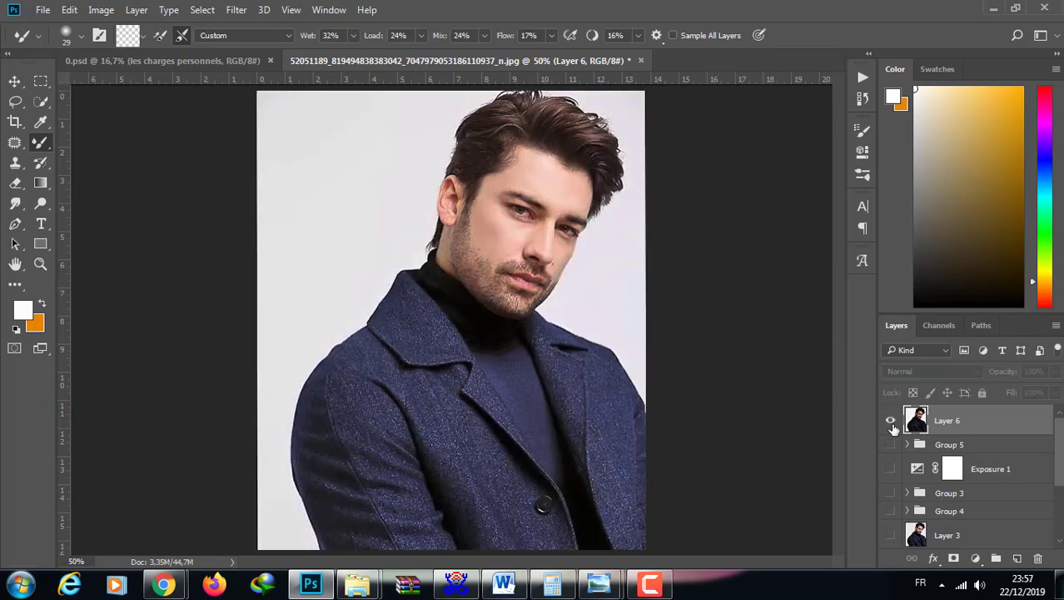
left_click(892, 421)
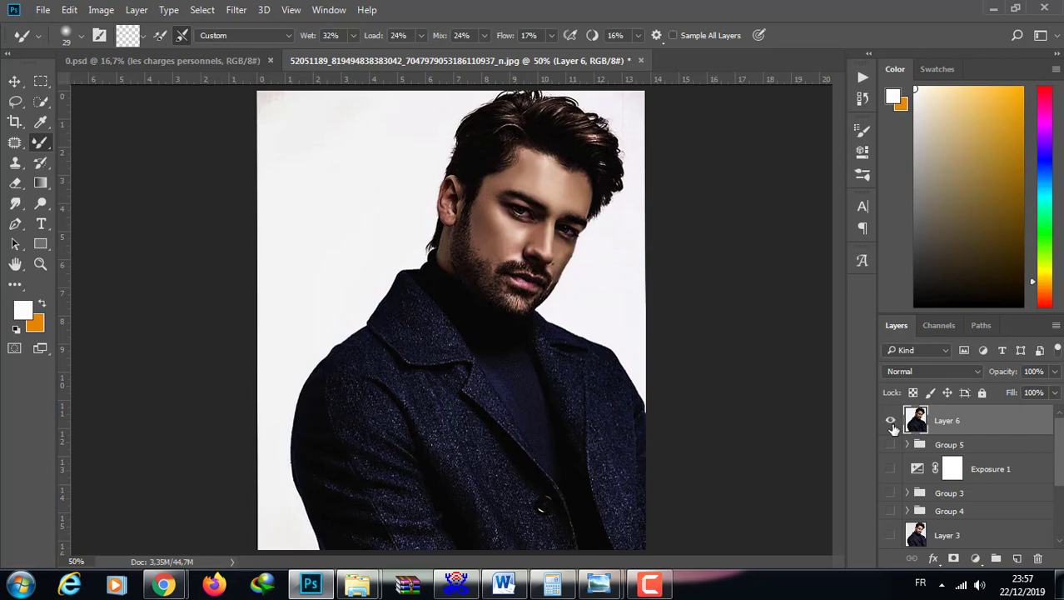
left_click(892, 421)
key("ctrl+minus")
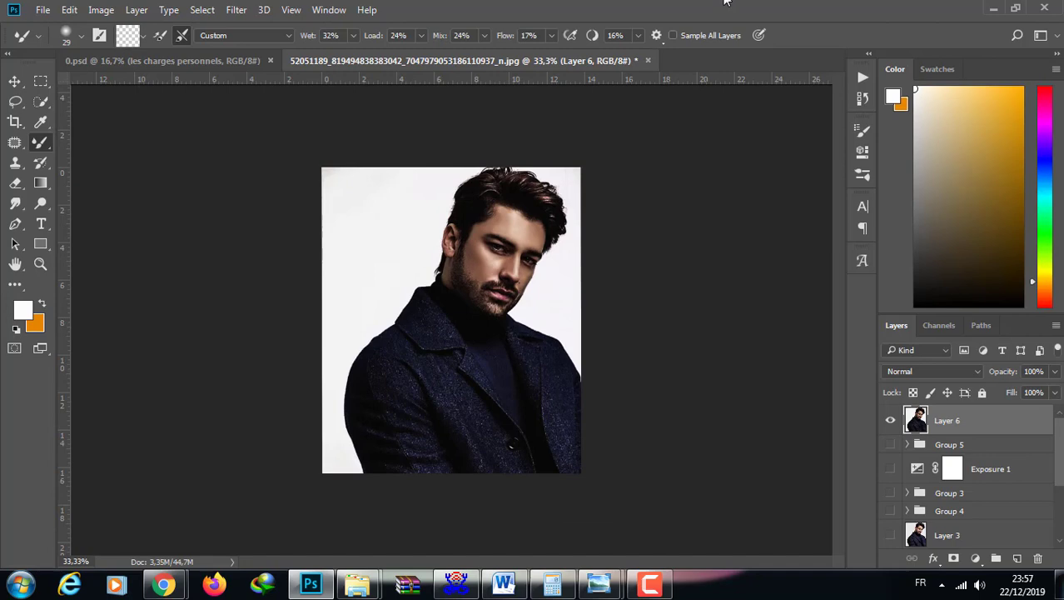
left_click(892, 420)
left_click(892, 421)
left_click(892, 421)
left_click(892, 421)
left_click(892, 421)
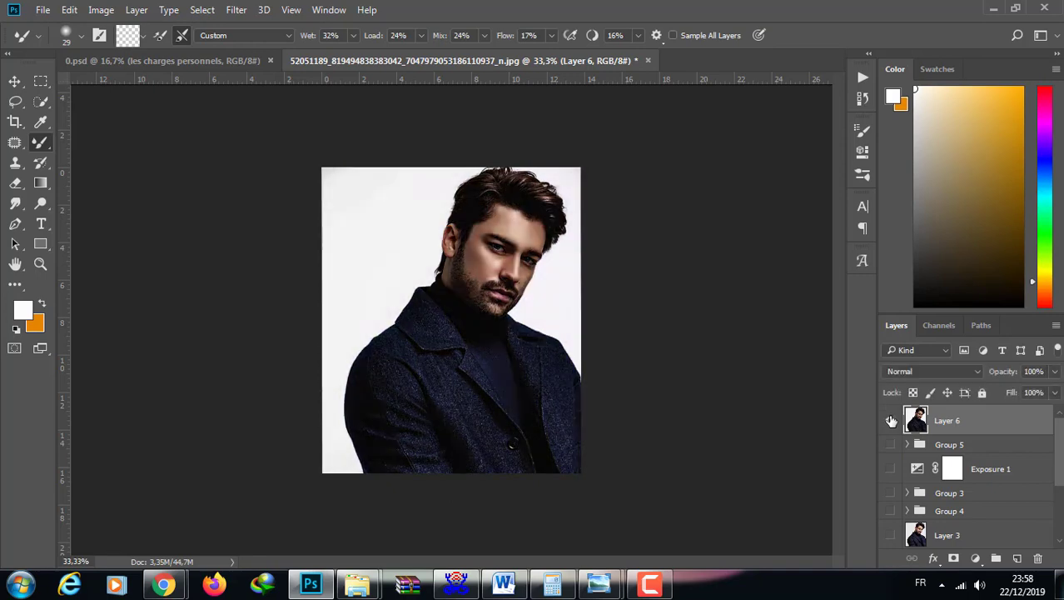